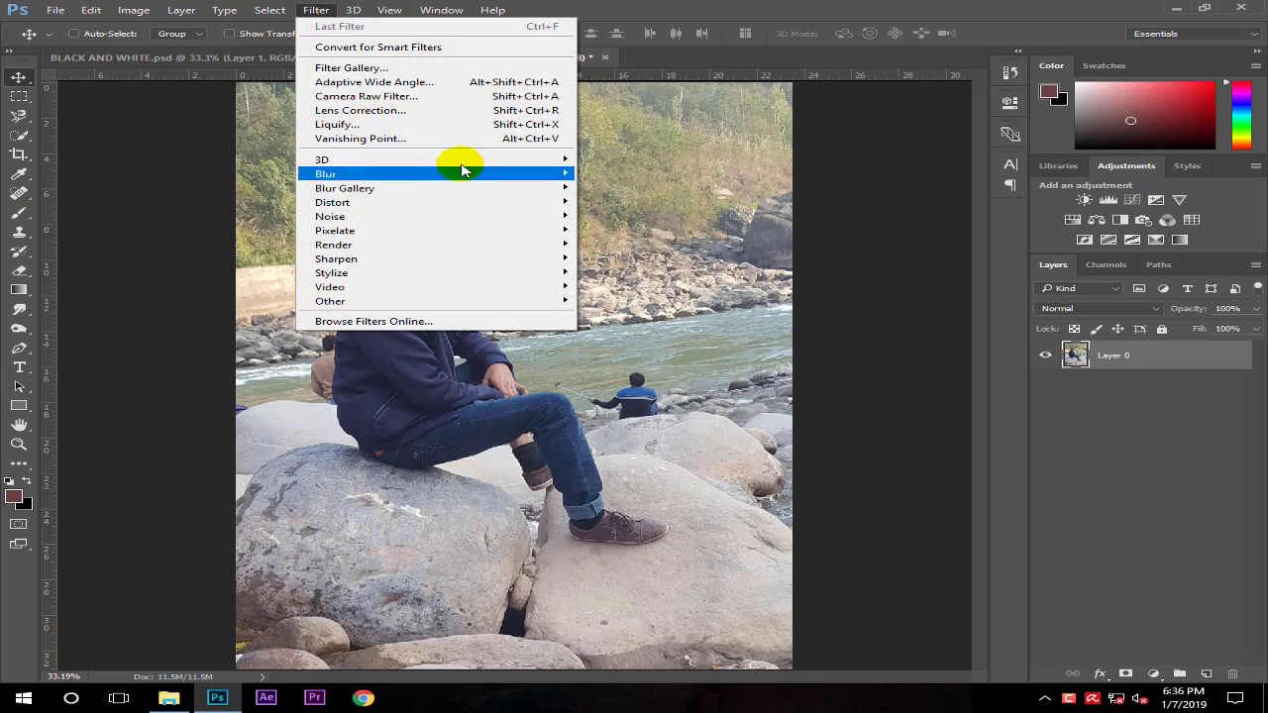
# Apply a Camera Raw grade: Exposure -0.90, Contrast +24, Blacks -25, Clarity +15.
pyautogui.click(469, 99)
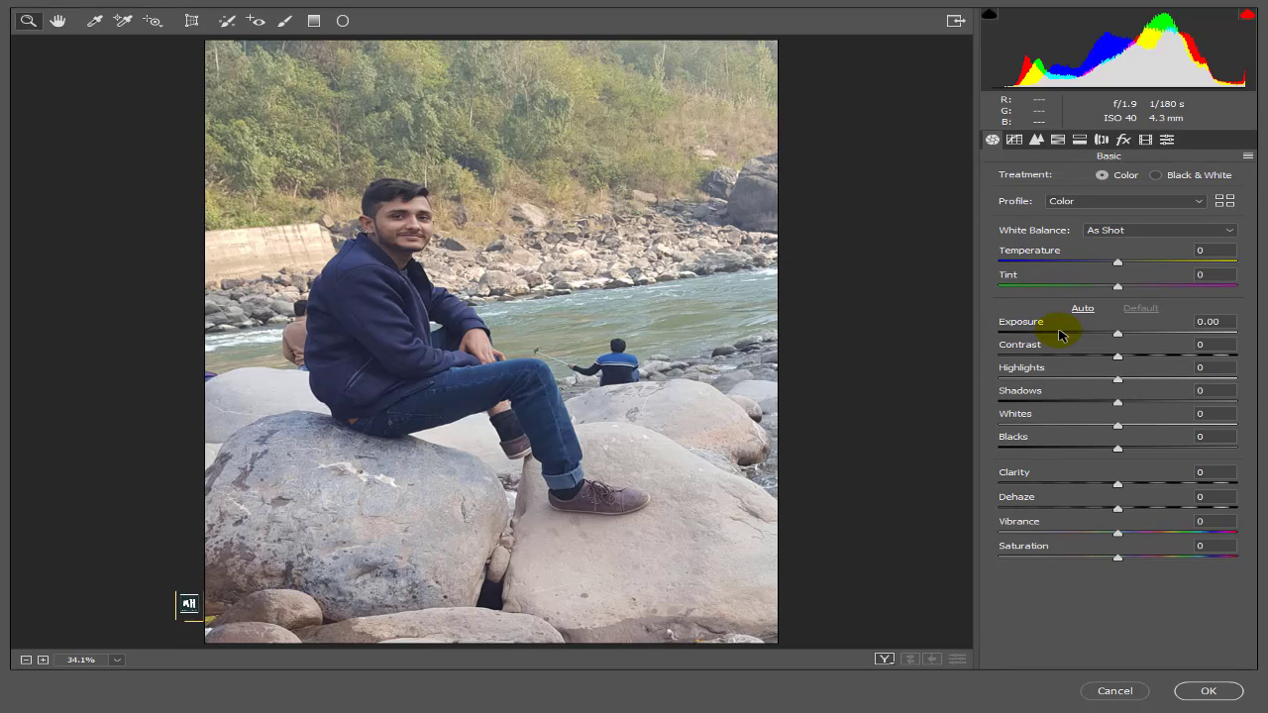
pyautogui.moveTo(1115, 332)
pyautogui.mouseDown()
pyautogui.moveTo(1092, 332)
pyautogui.moveTo(1152, 361)
pyautogui.moveTo(1104, 334)
pyautogui.mouseUp()
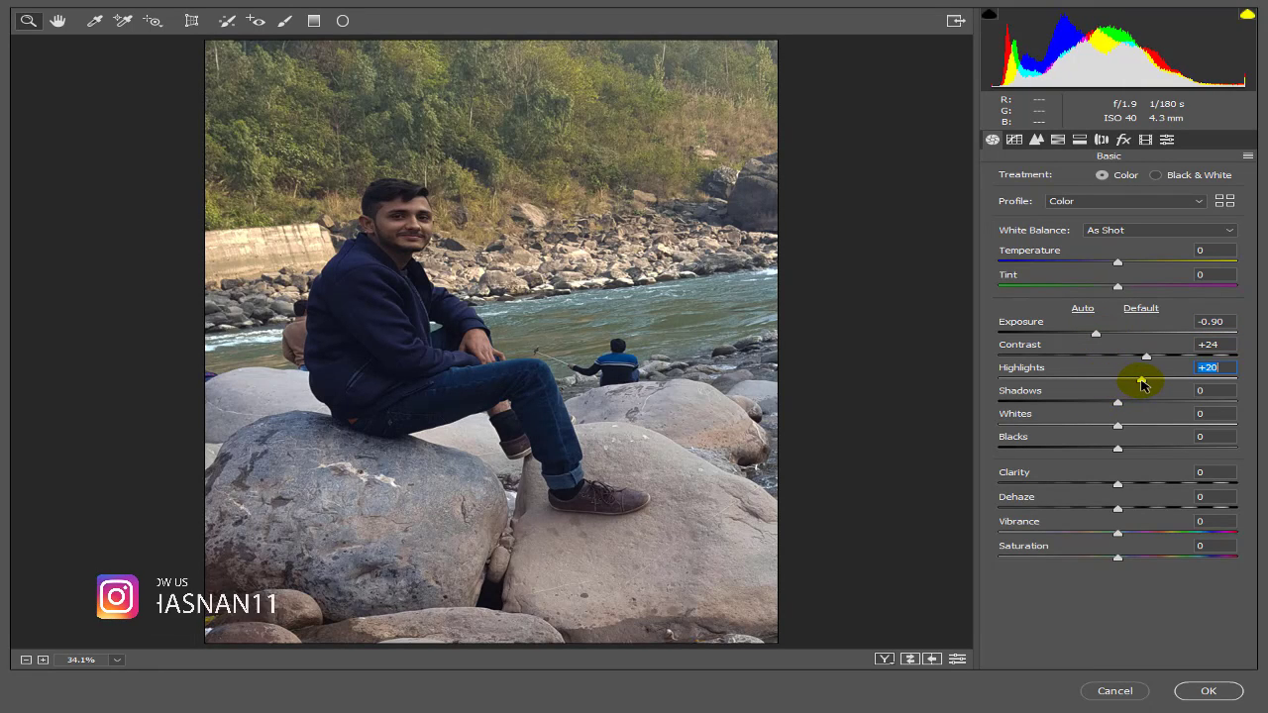
pyautogui.moveTo(1117, 379)
pyautogui.mouseDown()
pyautogui.moveTo(1113, 405)
pyautogui.moveTo(1095, 404)
pyautogui.moveTo(1136, 427)
pyautogui.mouseUp()
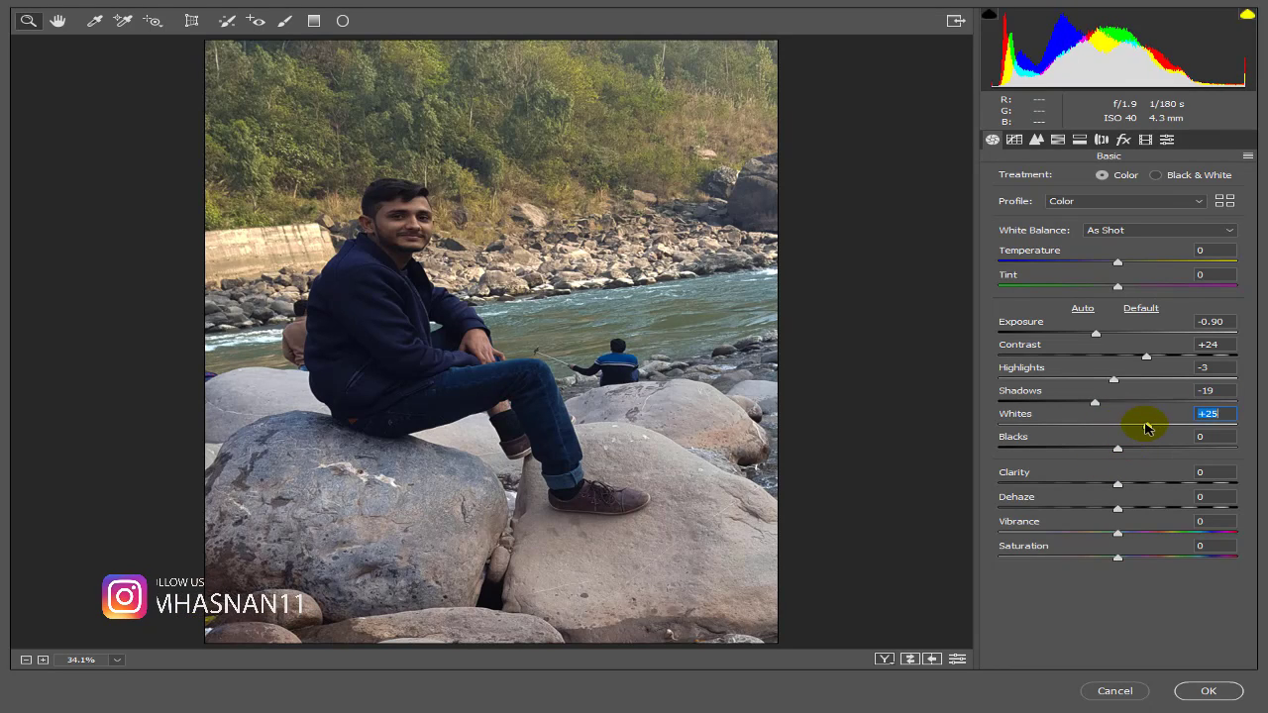
pyautogui.moveTo(1118, 449)
pyautogui.mouseDown()
pyautogui.moveTo(1089, 449)
pyautogui.moveTo(1126, 485)
pyautogui.mouseUp()
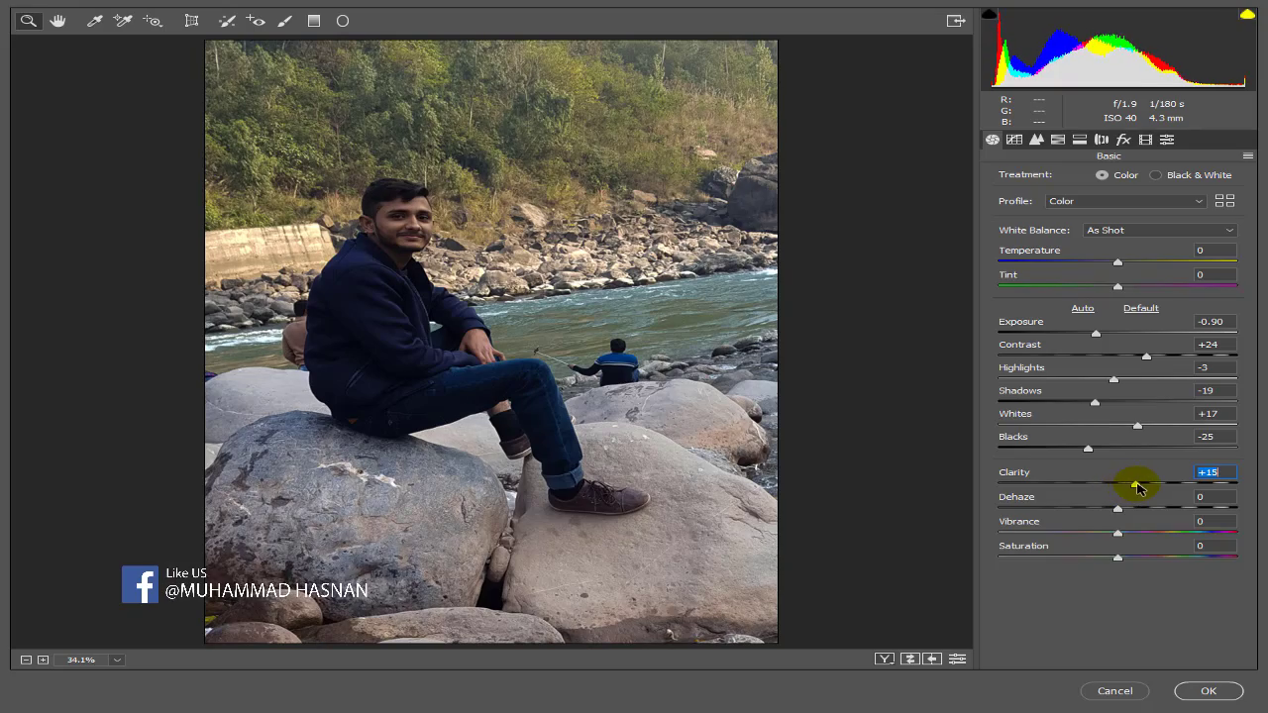
pyautogui.click(1209, 691)
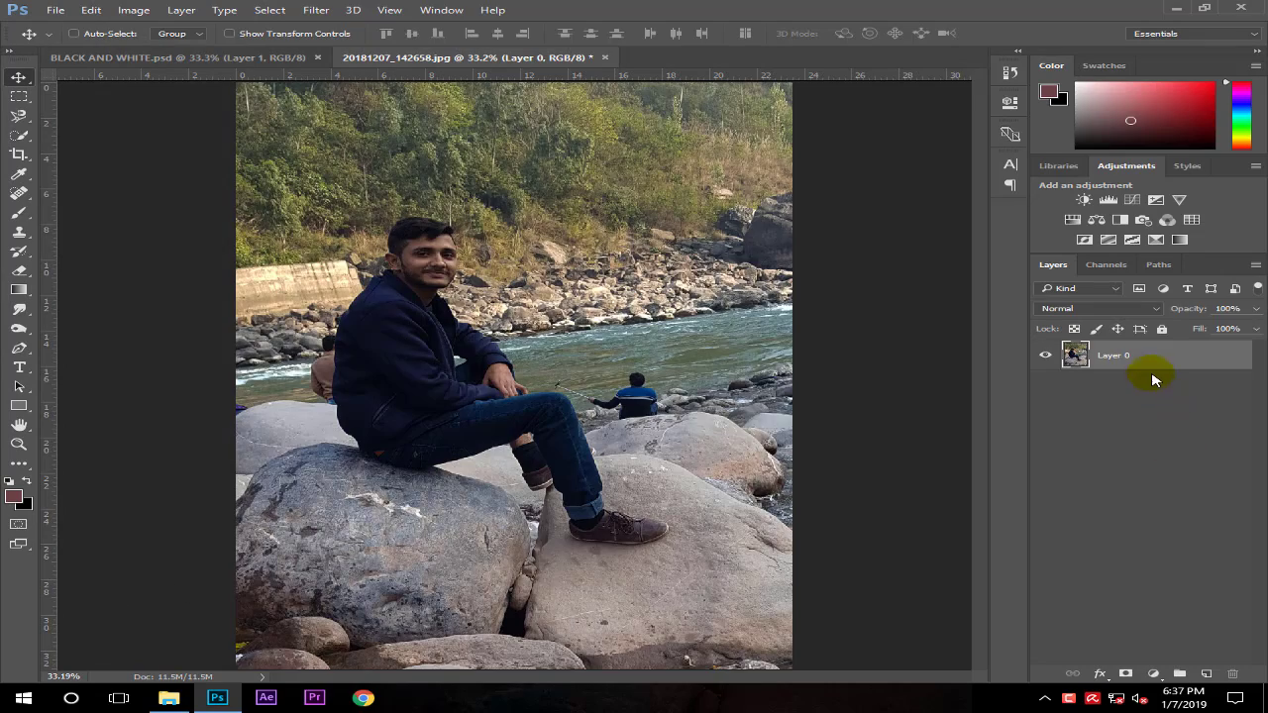
# Duplicate the photo layer as Layer 0 copy.
pyautogui.rightClick(1147, 353)
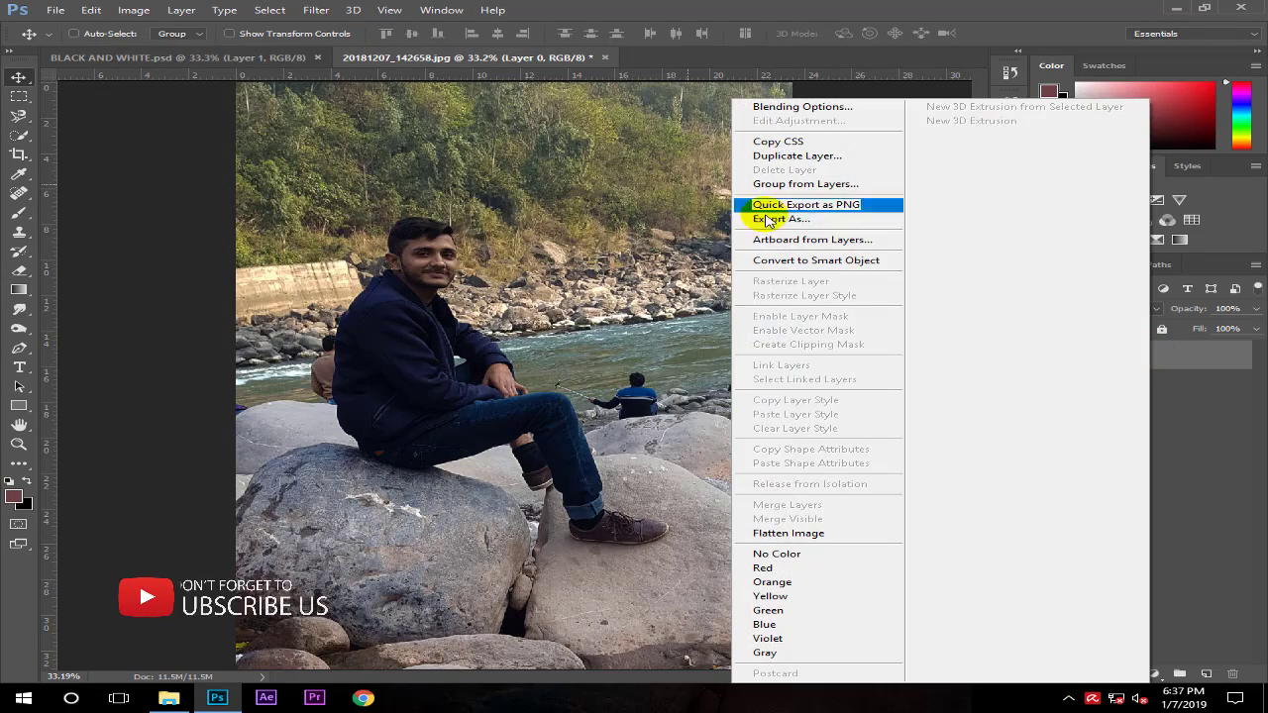
pyautogui.click(798, 156)
pyautogui.click(803, 209)
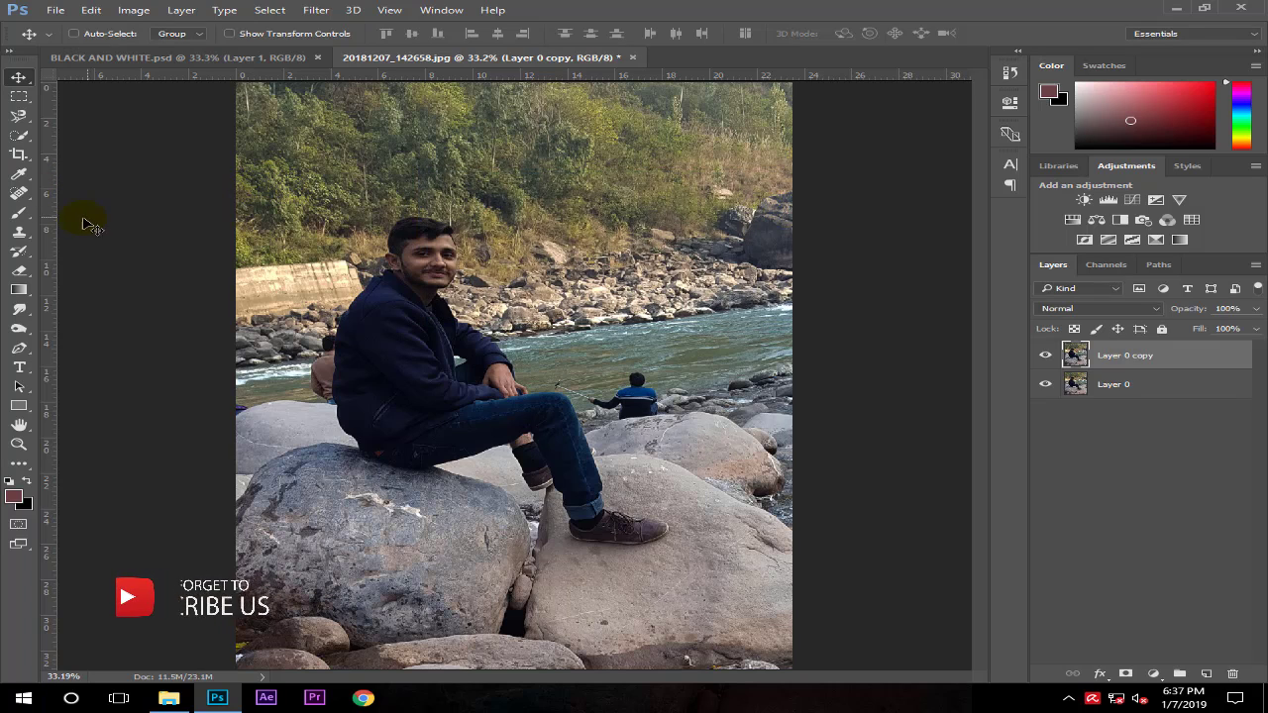
# Set the Smudge tool to 20% strength and zoom in on the man's face.
pyautogui.click(19, 310)
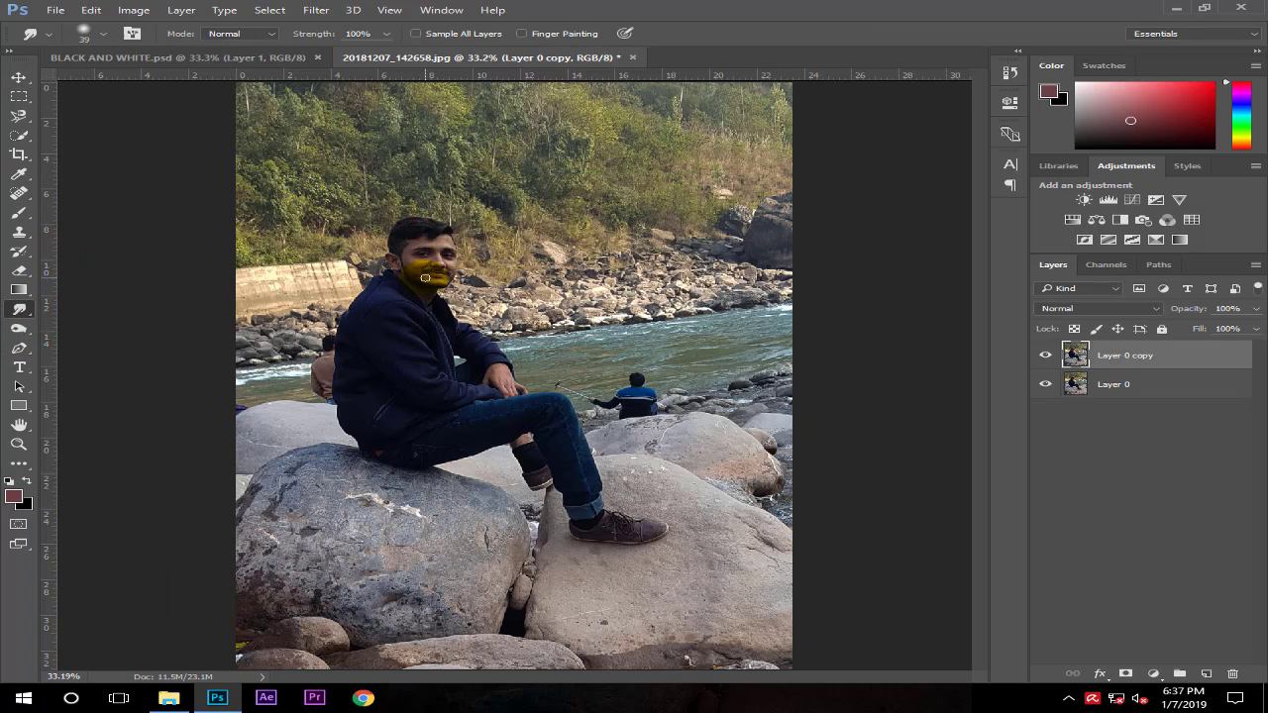
pyautogui.click(368, 33)
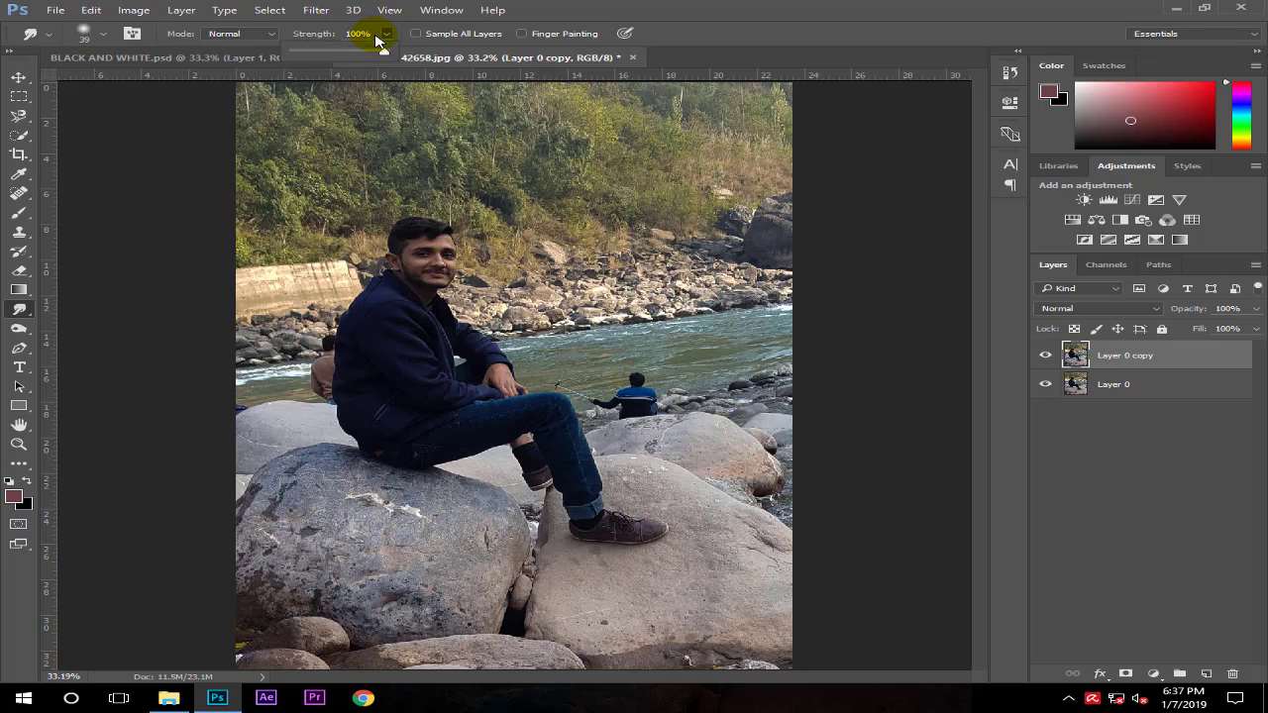
pyautogui.press('BackSpace')
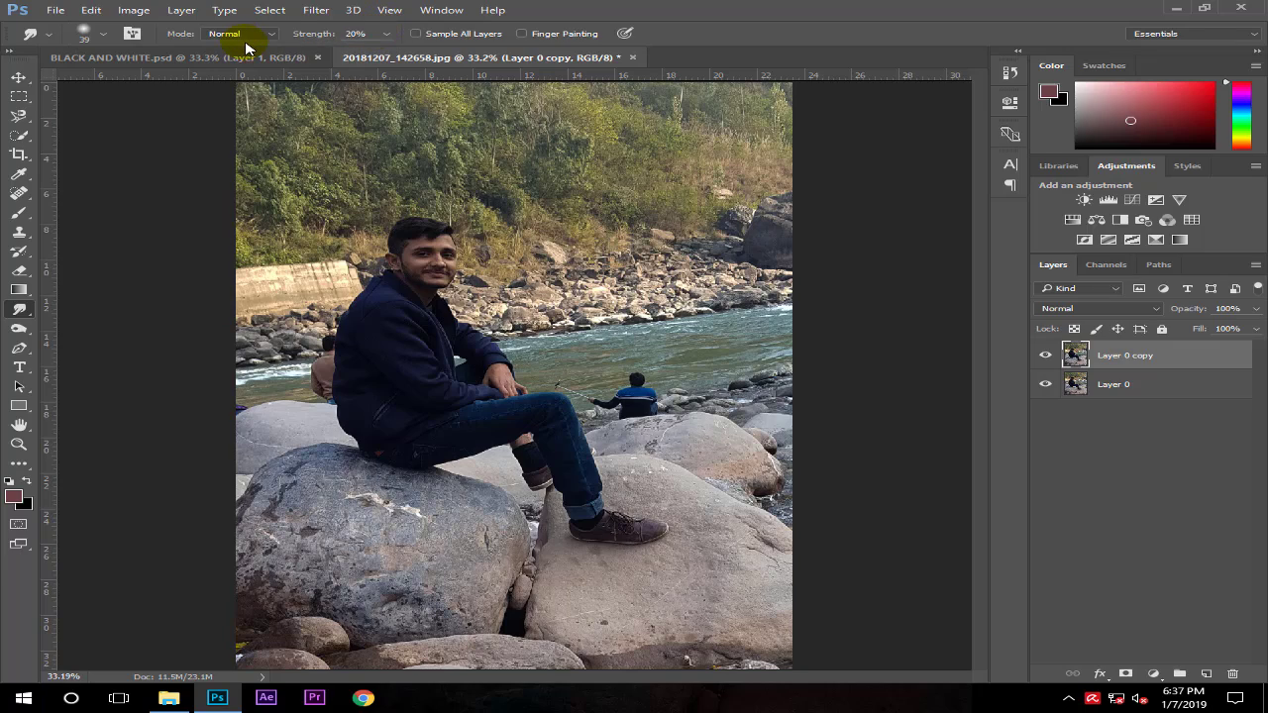
pyautogui.hotkey('ctrl', '+')
pyautogui.hotkey('ctrl', '+')
pyautogui.hotkey('ctrl', '+')
pyautogui.moveTo(340, 212); pyautogui.dragTo(830, 446)
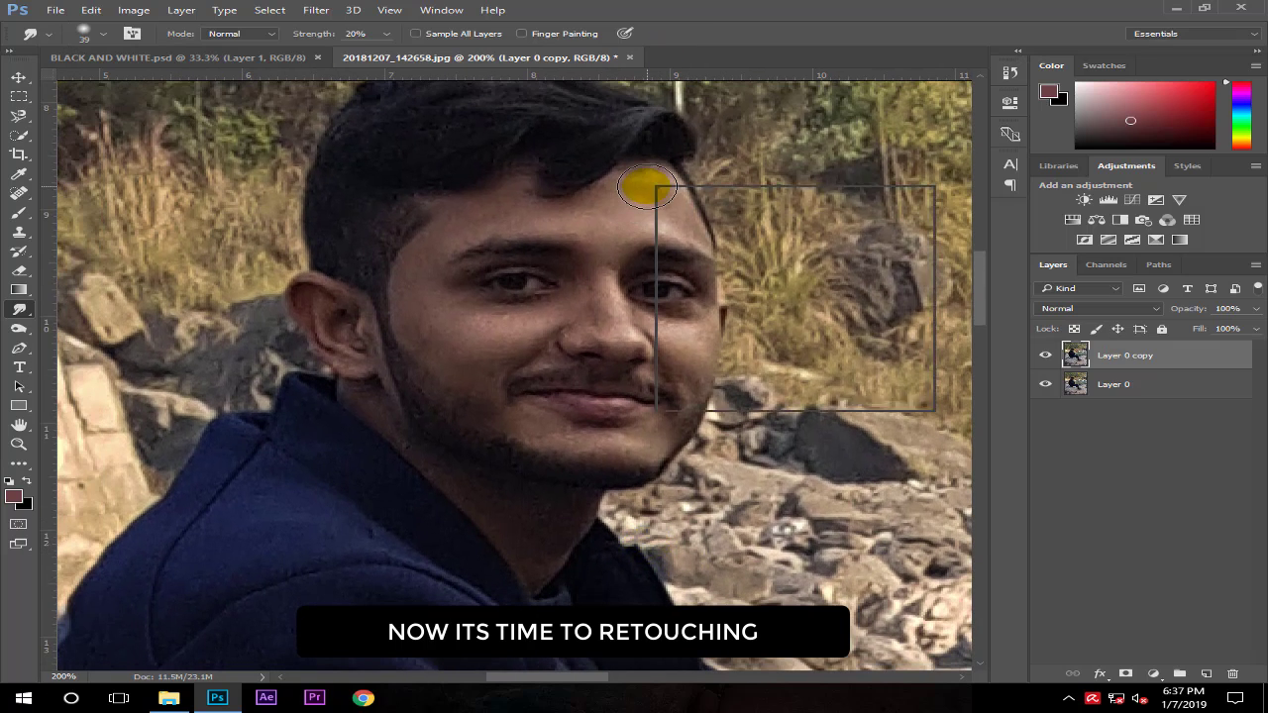
# Smudge the forehead, cheeks, nose, chin and brow area with a 20 px brush.
pyautogui.doubleClick(872, 283)
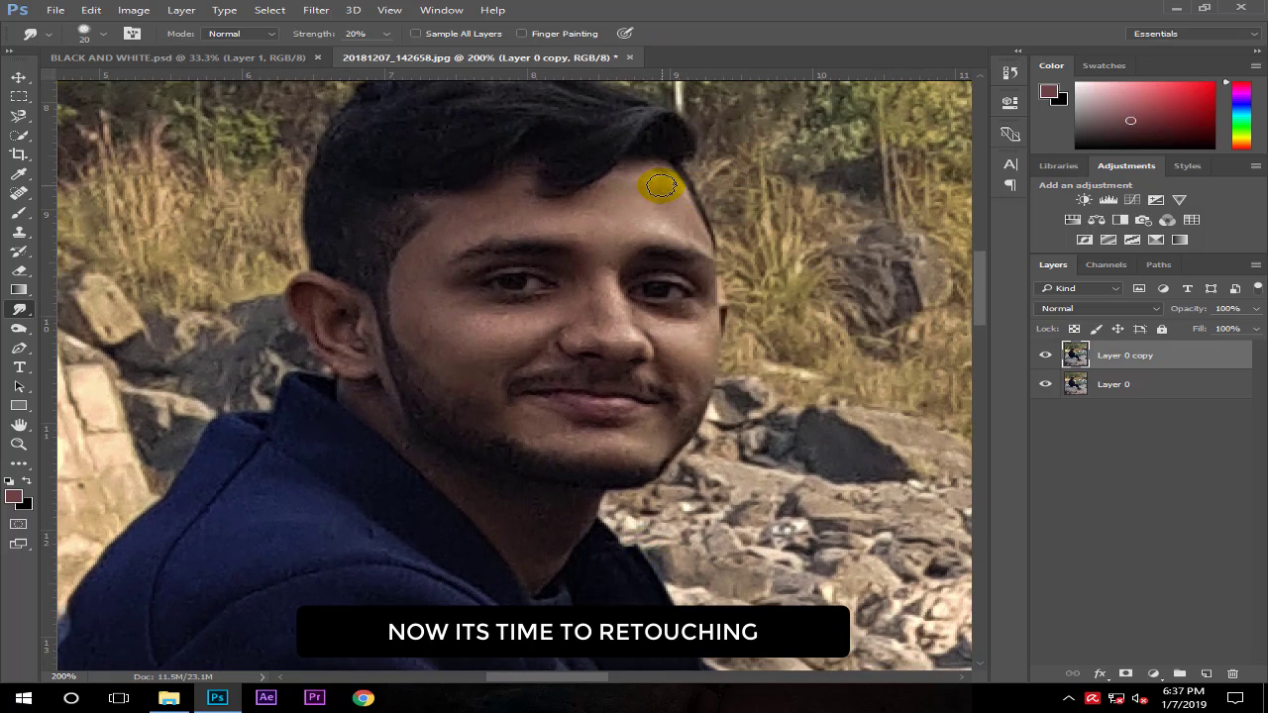
pyautogui.moveTo(666, 203)
pyautogui.mouseDown()
pyautogui.moveTo(680, 227)
pyautogui.moveTo(617, 221)
pyautogui.moveTo(640, 175)
pyautogui.moveTo(565, 204)
pyautogui.moveTo(603, 226)
pyautogui.moveTo(503, 229)
pyautogui.mouseUp()
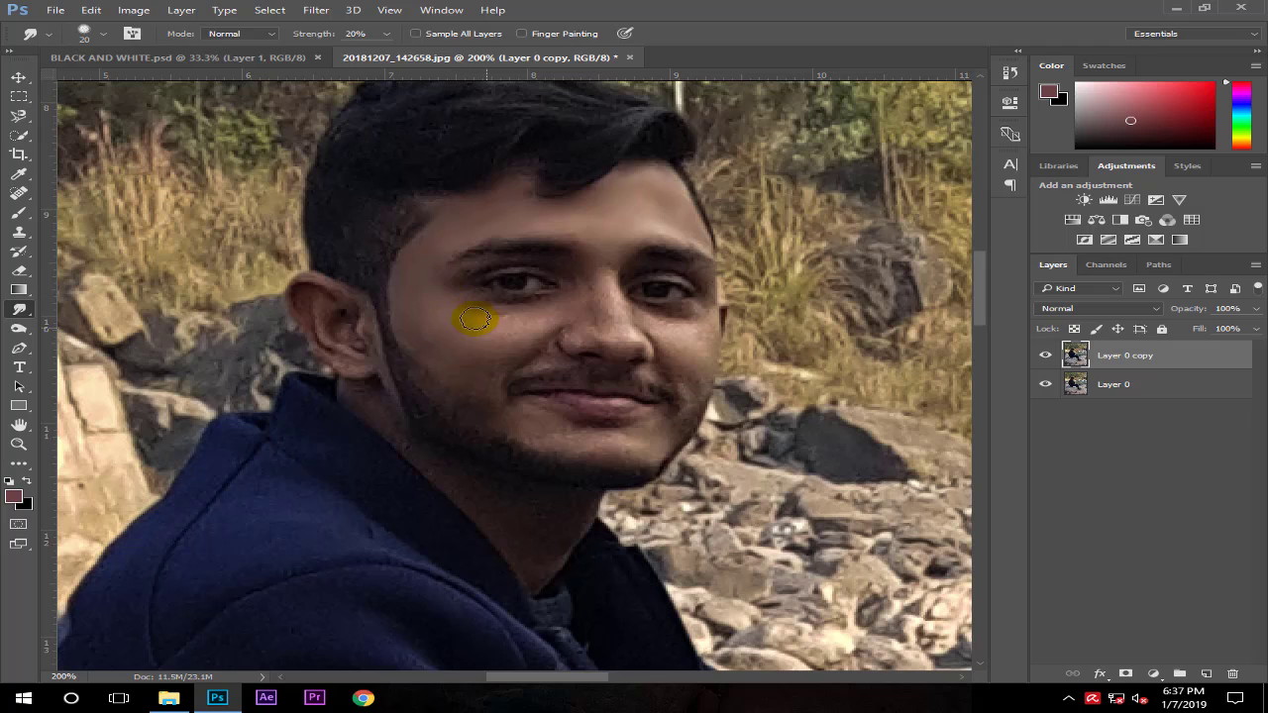
pyautogui.moveTo(473, 319); pyautogui.dragTo(546, 316)
pyautogui.moveTo(419, 324)
pyautogui.mouseDown()
pyautogui.moveTo(603, 297)
pyautogui.moveTo(614, 252)
pyautogui.mouseUp()
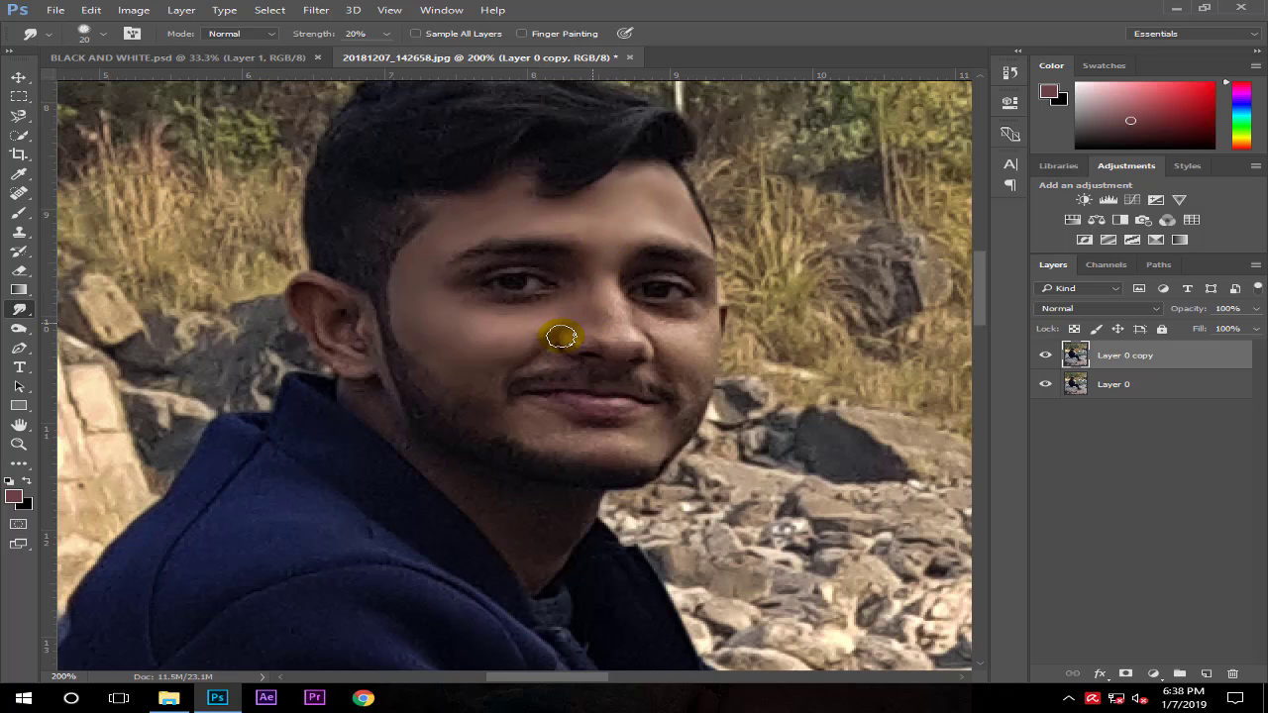
pyautogui.moveTo(561, 337)
pyautogui.mouseDown()
pyautogui.moveTo(597, 320)
pyautogui.moveTo(640, 337)
pyautogui.moveTo(586, 334)
pyautogui.moveTo(658, 336)
pyautogui.moveTo(523, 362)
pyautogui.mouseUp()
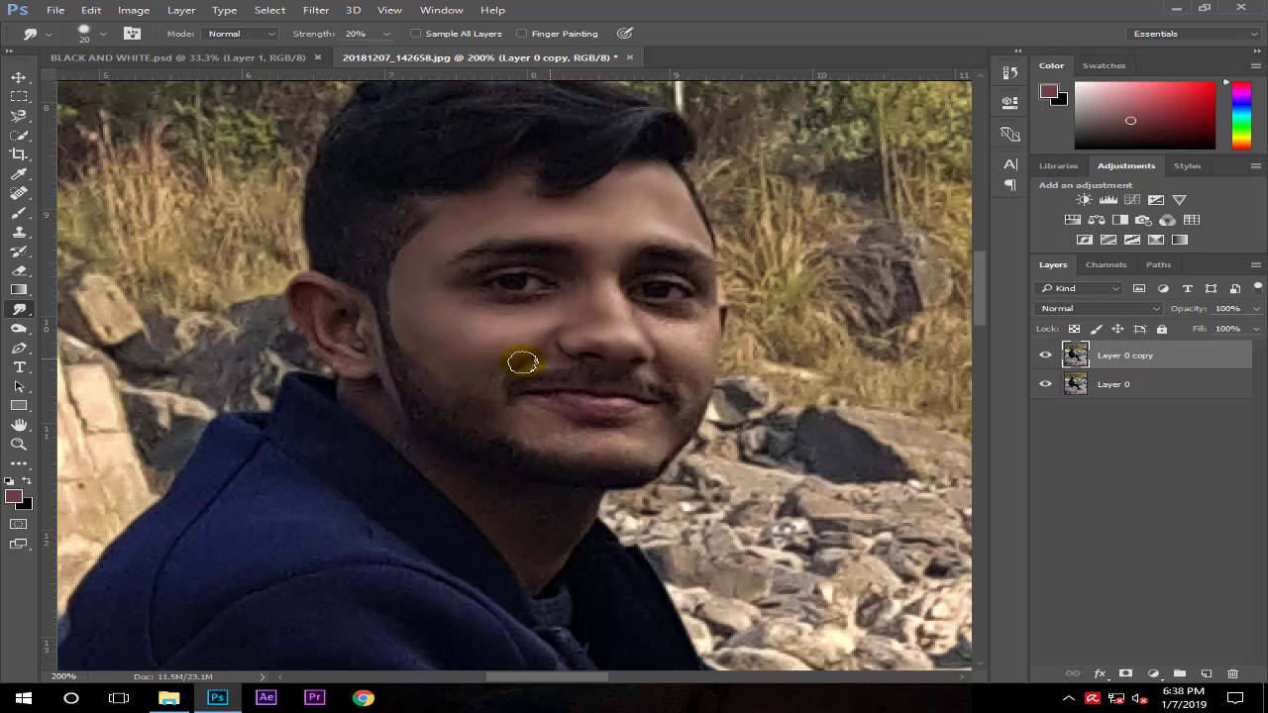
pyautogui.moveTo(708, 291)
pyautogui.mouseDown()
pyautogui.moveTo(671, 325)
pyautogui.moveTo(695, 383)
pyautogui.mouseUp()
pyautogui.moveTo(547, 439)
pyautogui.mouseDown()
pyautogui.moveTo(645, 430)
pyautogui.moveTo(546, 436)
pyautogui.moveTo(607, 439)
pyautogui.moveTo(604, 405)
pyautogui.moveTo(581, 403)
pyautogui.mouseUp()
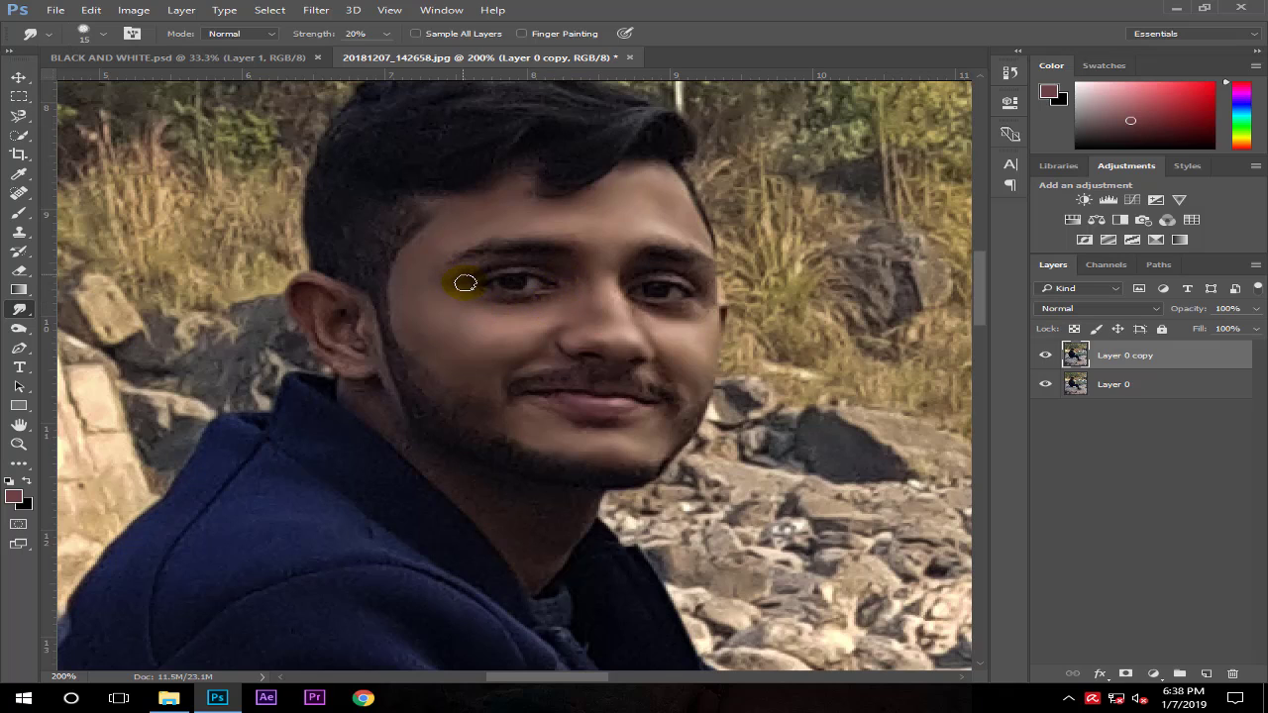
pyautogui.moveTo(574, 265)
pyautogui.mouseDown()
pyautogui.moveTo(634, 317)
pyautogui.moveTo(699, 274)
pyautogui.mouseUp()
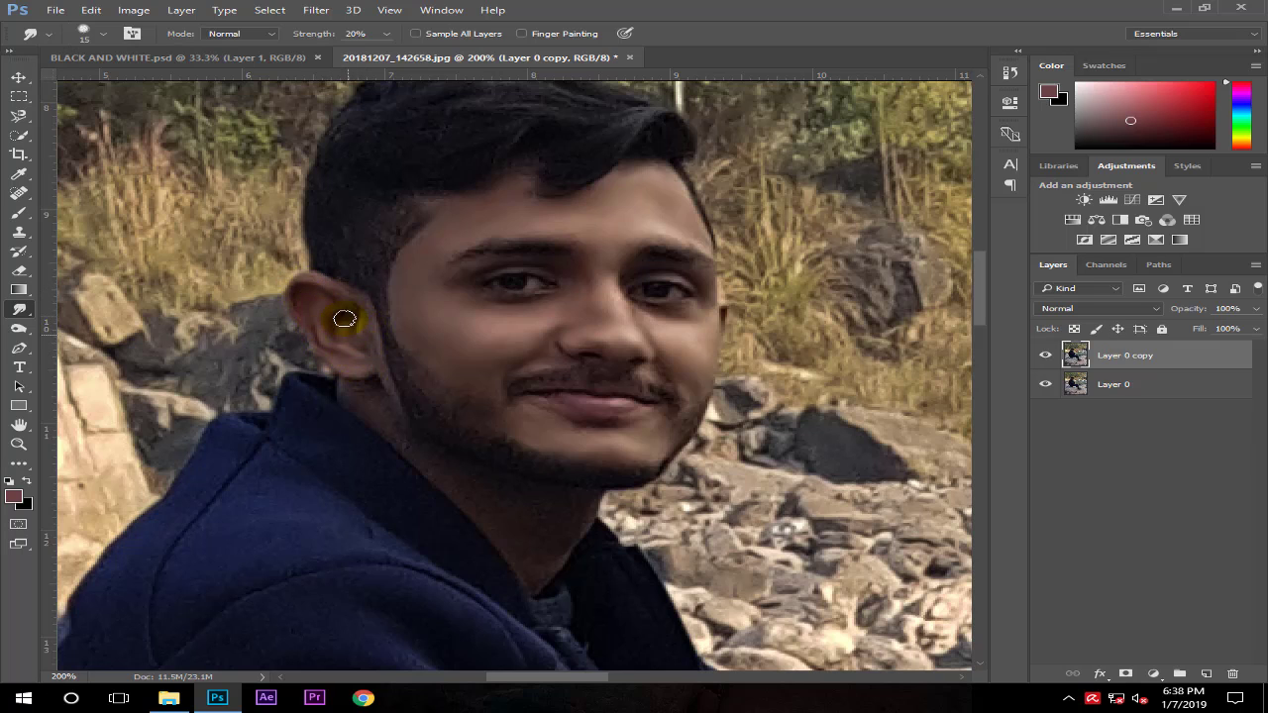
pyautogui.hotkey('ctrl', '0')
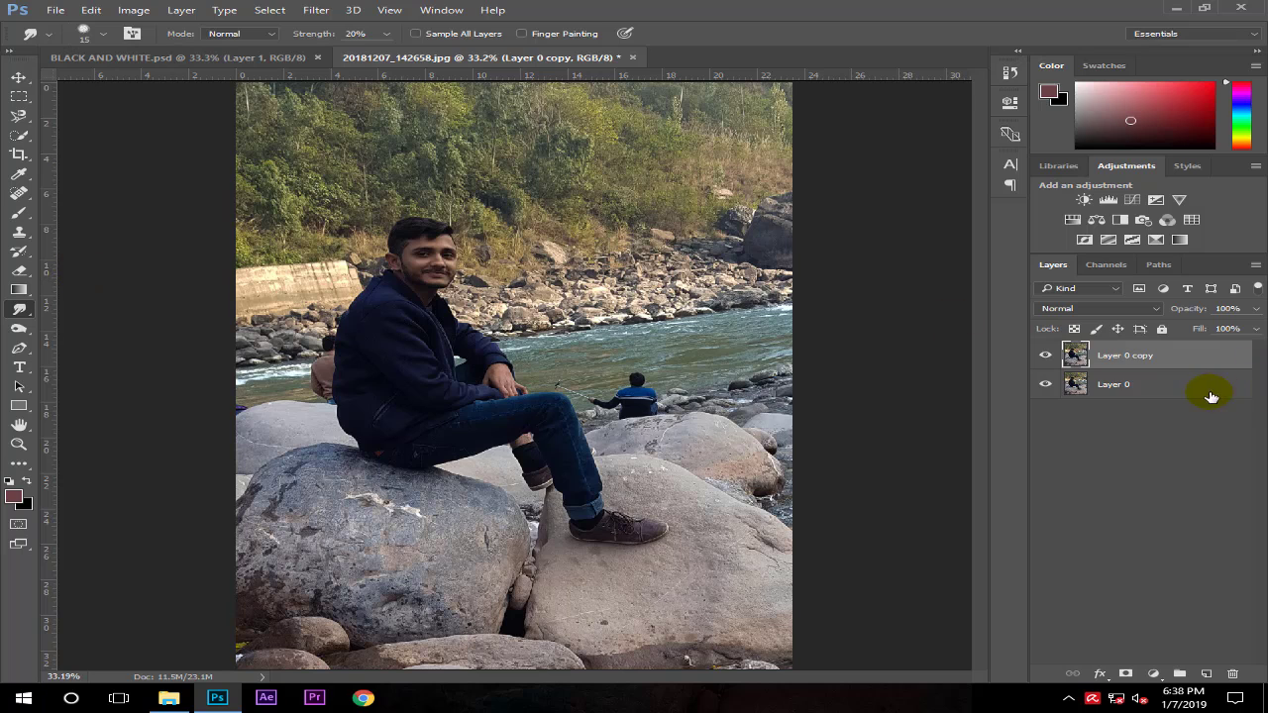
# Merge the retouched copy with the original photo layer.
pyautogui.click(1203, 387)
pyautogui.keyDown('ctrl'); pyautogui.click(1191, 358); pyautogui.keyUp('ctrl')
pyautogui.rightClick(1191, 360)
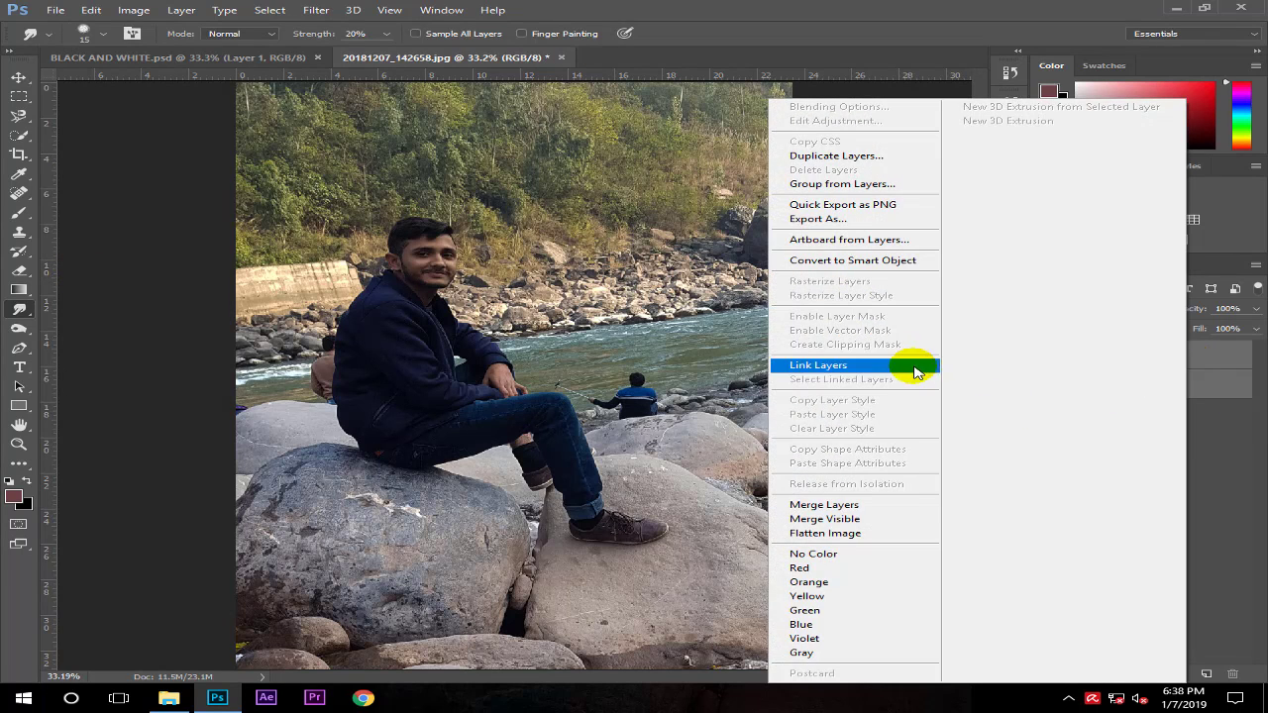
pyautogui.click(880, 505)
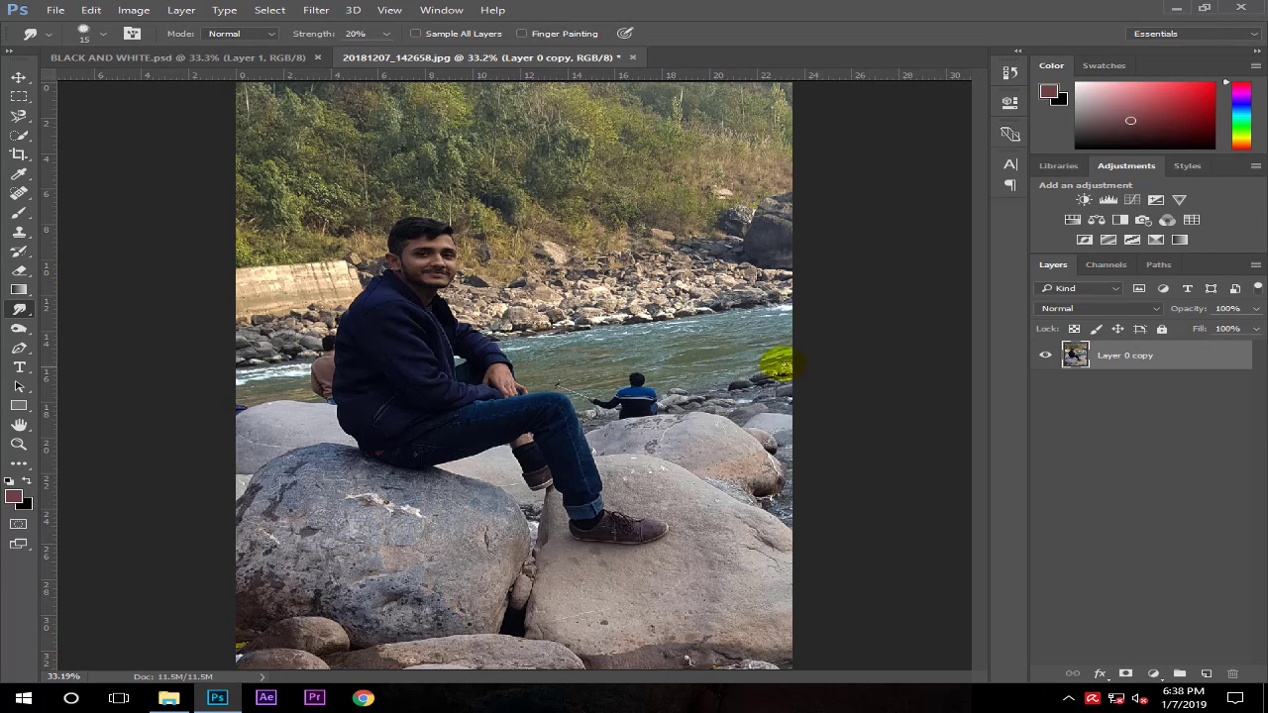
# Rough out a Quick Selection of the seated man with an enlarged brush.
pyautogui.click(19, 135)
pyautogui.hotkey('ctrl', '+')
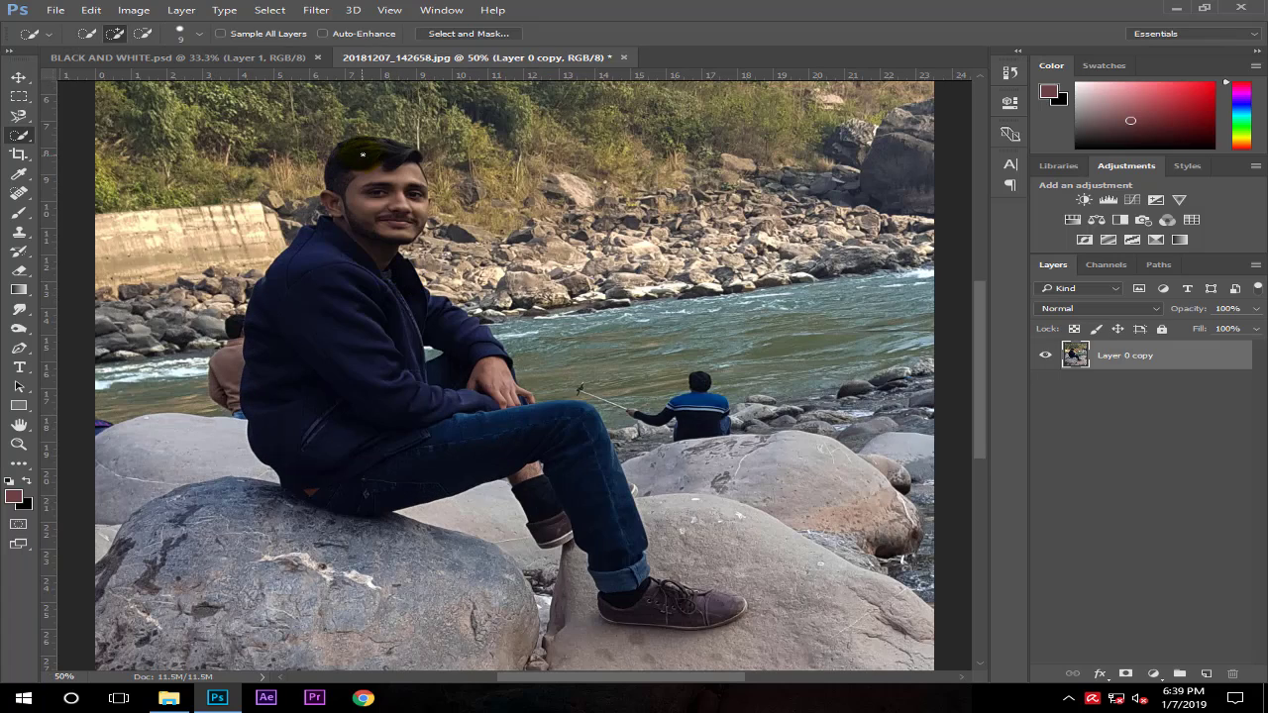
pyautogui.press(']')
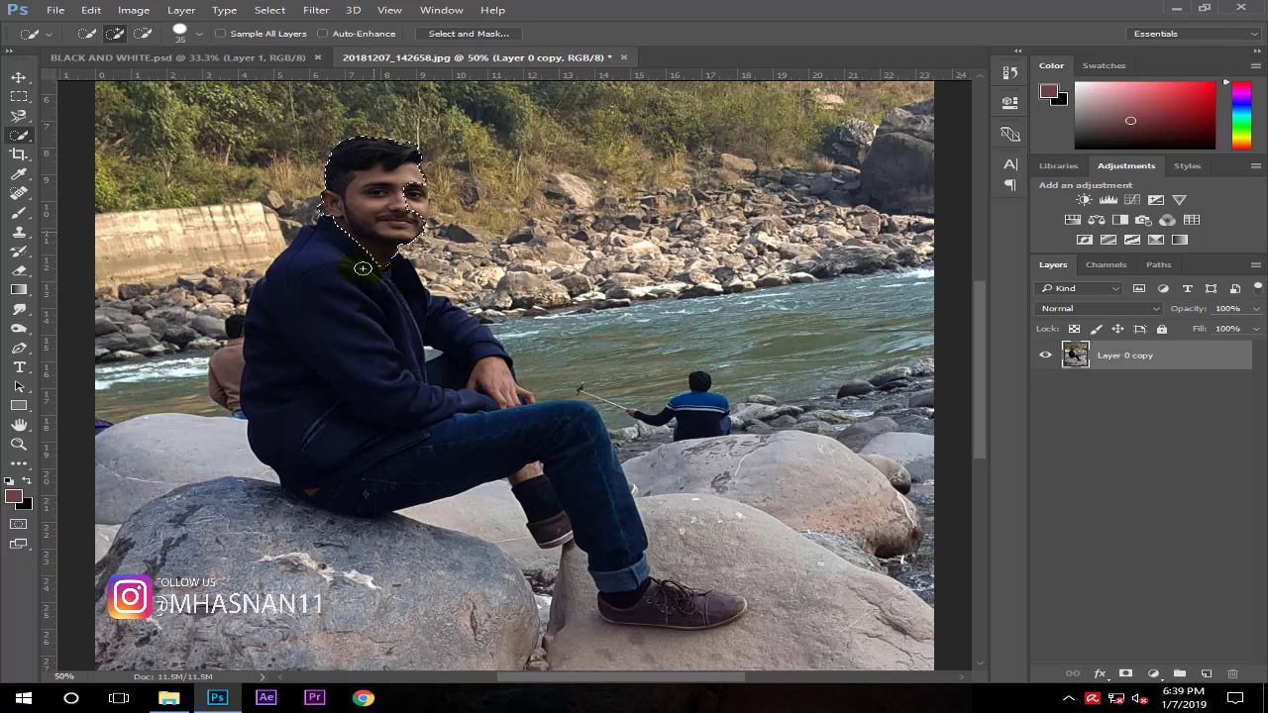
pyautogui.moveTo(363, 264)
pyautogui.mouseDown()
pyautogui.moveTo(433, 451)
pyautogui.moveTo(482, 459)
pyautogui.moveTo(634, 600)
pyautogui.moveTo(700, 618)
pyautogui.moveTo(730, 601)
pyautogui.mouseUp()
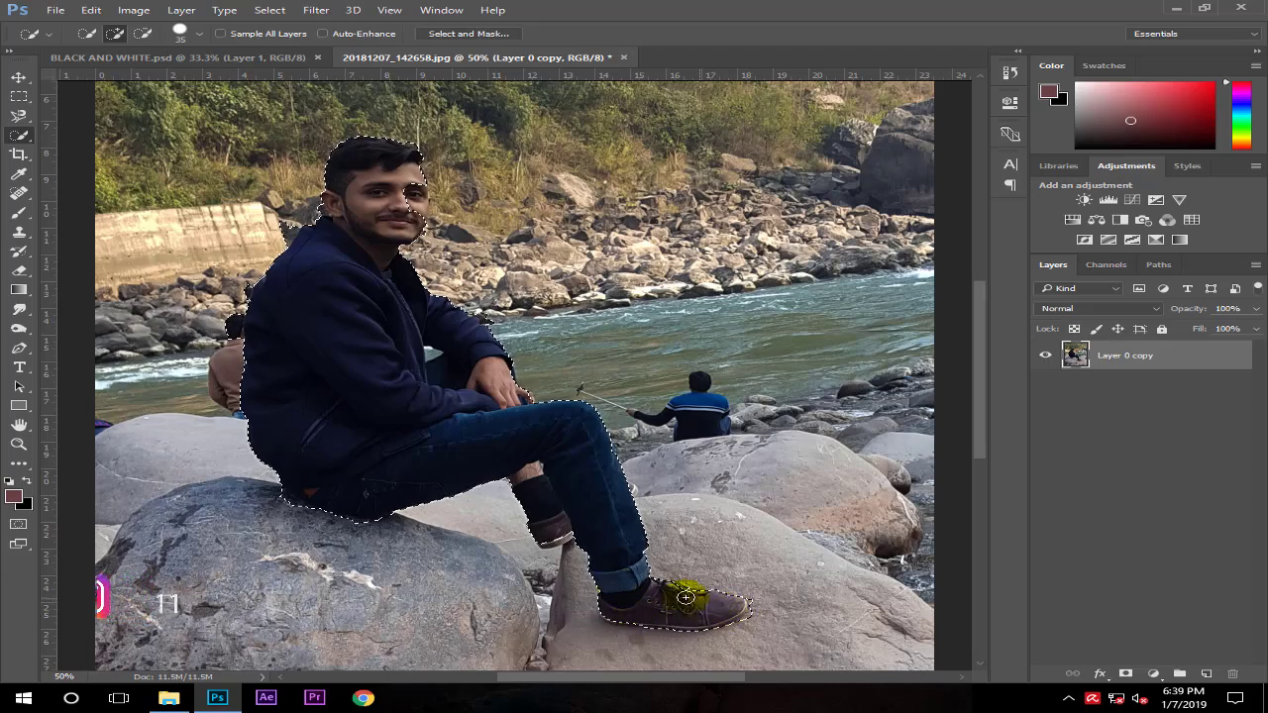
# Tighten the selection edge at the cheek with a smaller brush, then inspect the hoodie.
pyautogui.hotkey('ctrl', '+')
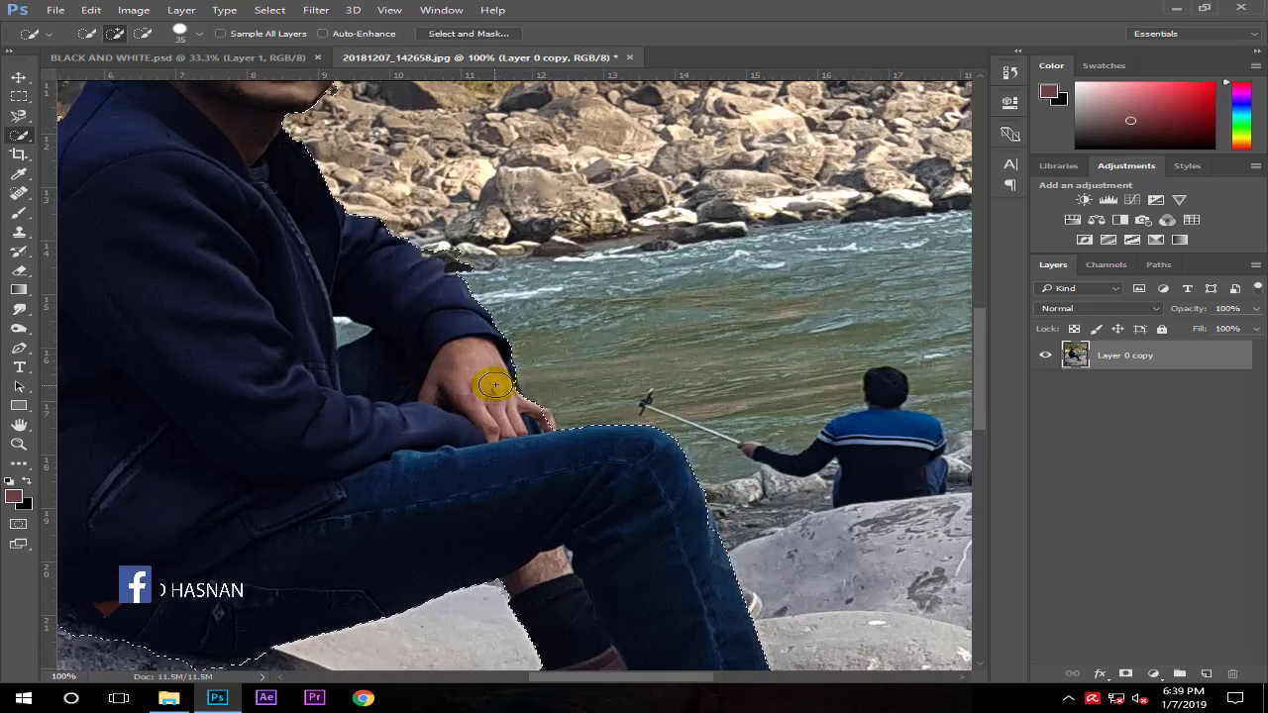
pyautogui.scroll(3, 429, 188)
pyautogui.hotkey('ctrl', '+')
pyautogui.hotkey('ctrl', '+')
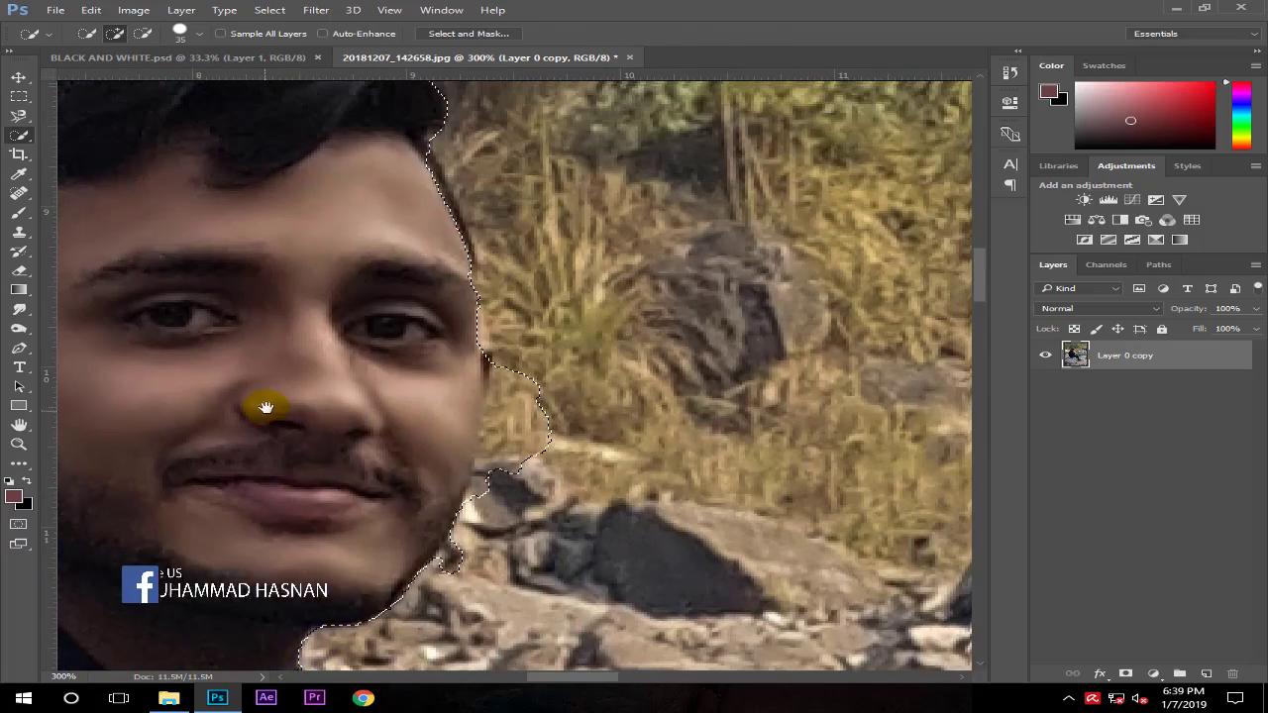
pyautogui.press('[')
pyautogui.press('[')
pyautogui.press('[')
pyautogui.moveTo(566, 396); pyautogui.dragTo(476, 362)
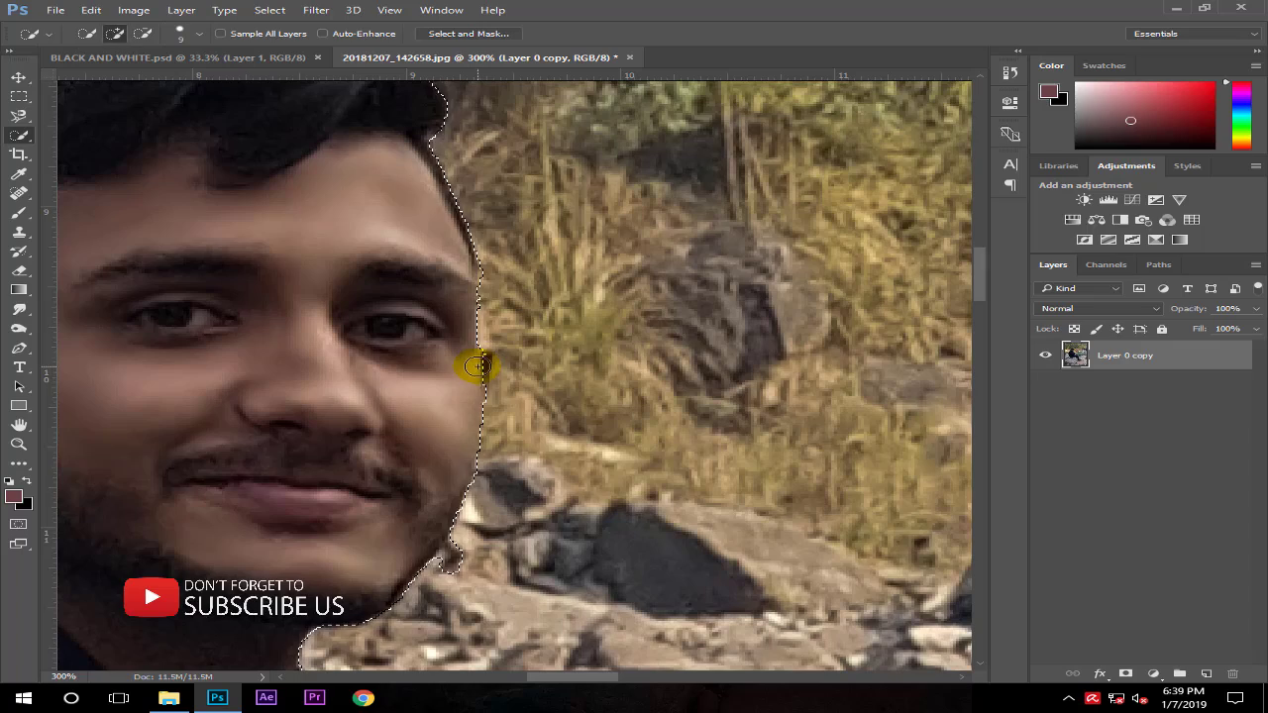
pyautogui.moveTo(461, 545); pyautogui.dragTo(416, 489)
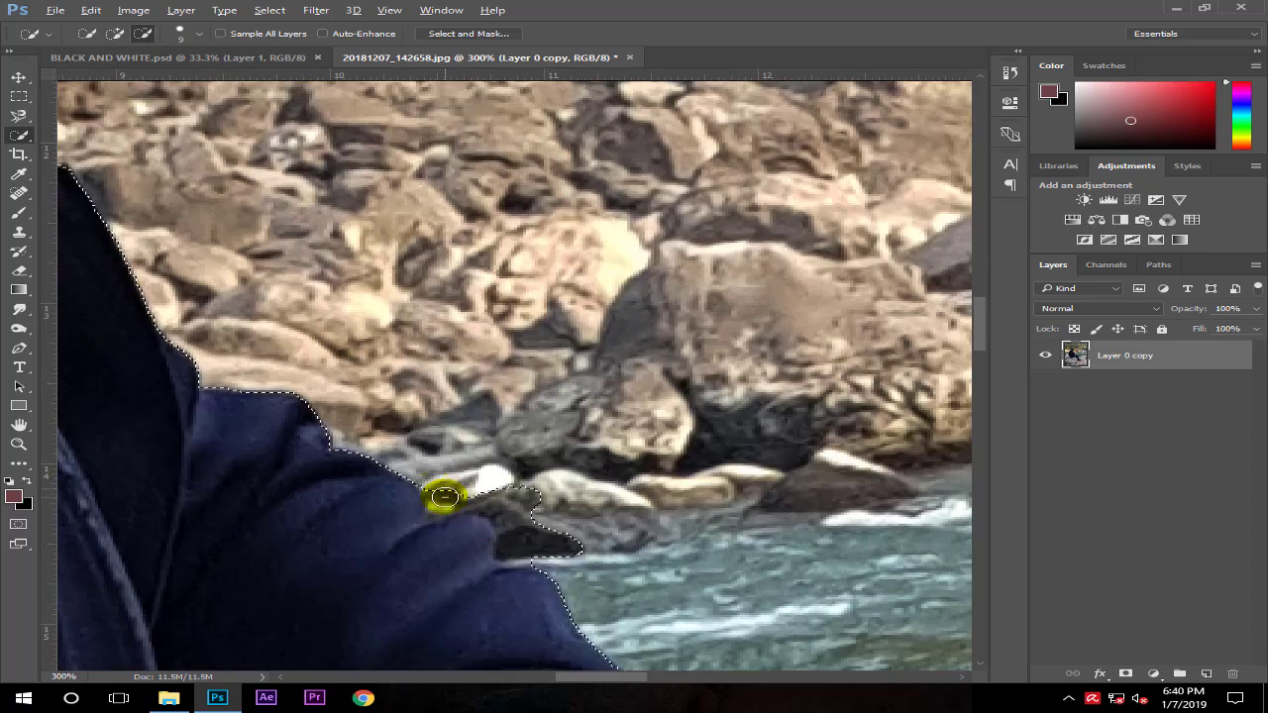
pyautogui.moveTo(552, 552)
pyautogui.mouseDown()
pyautogui.moveTo(529, 496)
pyautogui.moveTo(383, 453)
pyautogui.mouseUp()
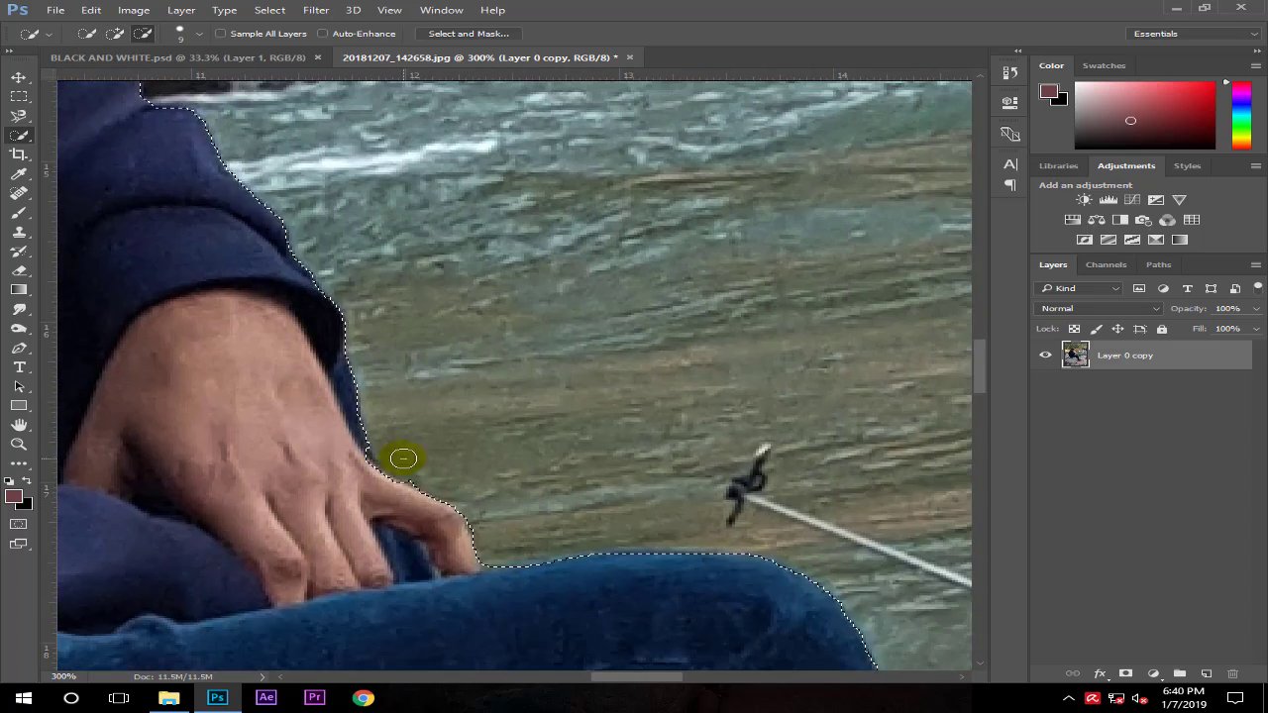
pyautogui.moveTo(684, 666)
pyautogui.mouseDown()
pyautogui.moveTo(519, 359)
pyautogui.moveTo(546, 360)
pyautogui.mouseUp()
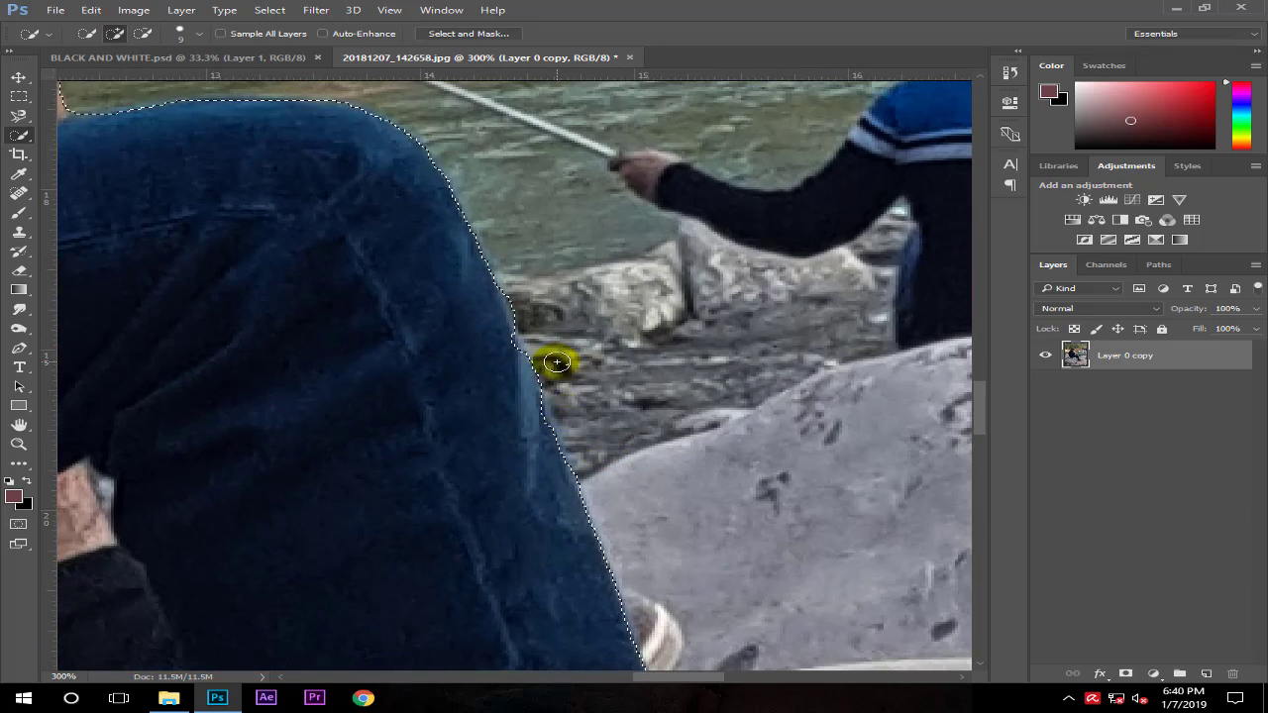
# Refine the selection along the shoe's top edge, toe, heel and sole.
pyautogui.scroll(-5, 581, 412)
pyautogui.hscroll(5, 445, 544)
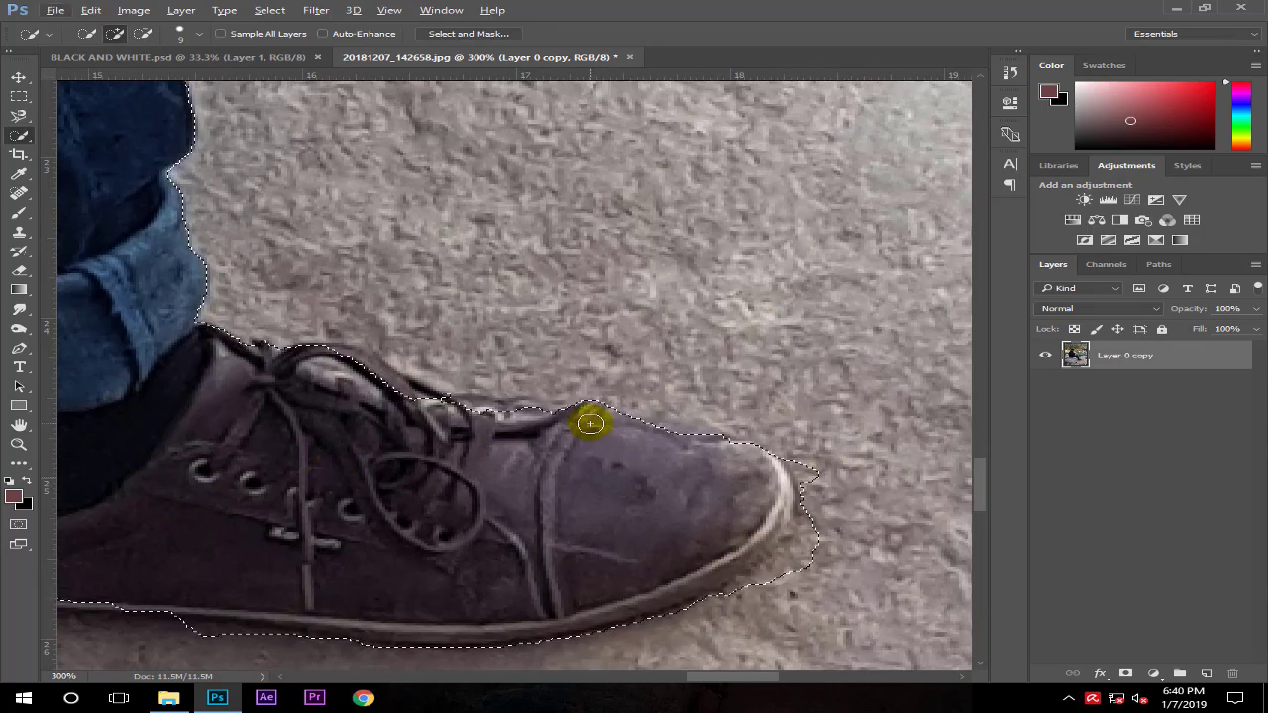
pyautogui.moveTo(592, 423)
pyautogui.mouseDown()
pyautogui.moveTo(439, 405)
pyautogui.moveTo(368, 368)
pyautogui.mouseUp()
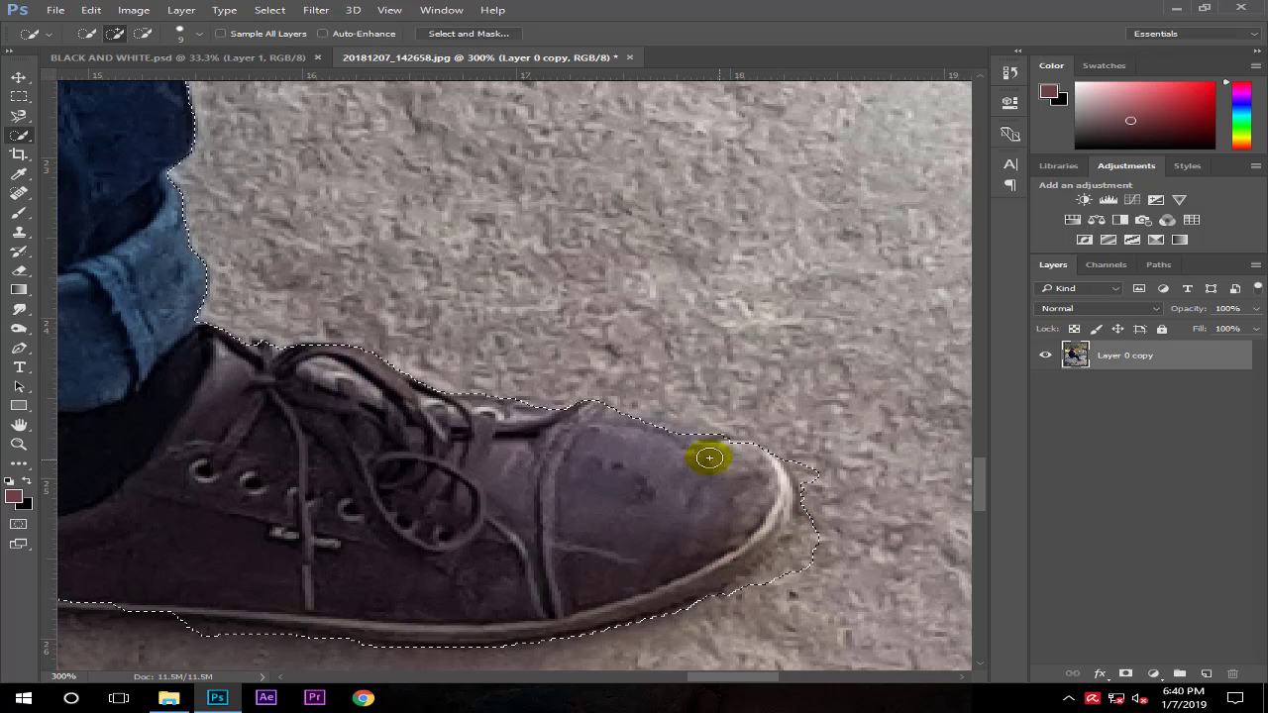
pyautogui.moveTo(787, 462)
pyautogui.mouseDown()
pyautogui.moveTo(813, 540)
pyautogui.moveTo(816, 519)
pyautogui.mouseUp()
pyautogui.hscroll(-3, 391, 586)
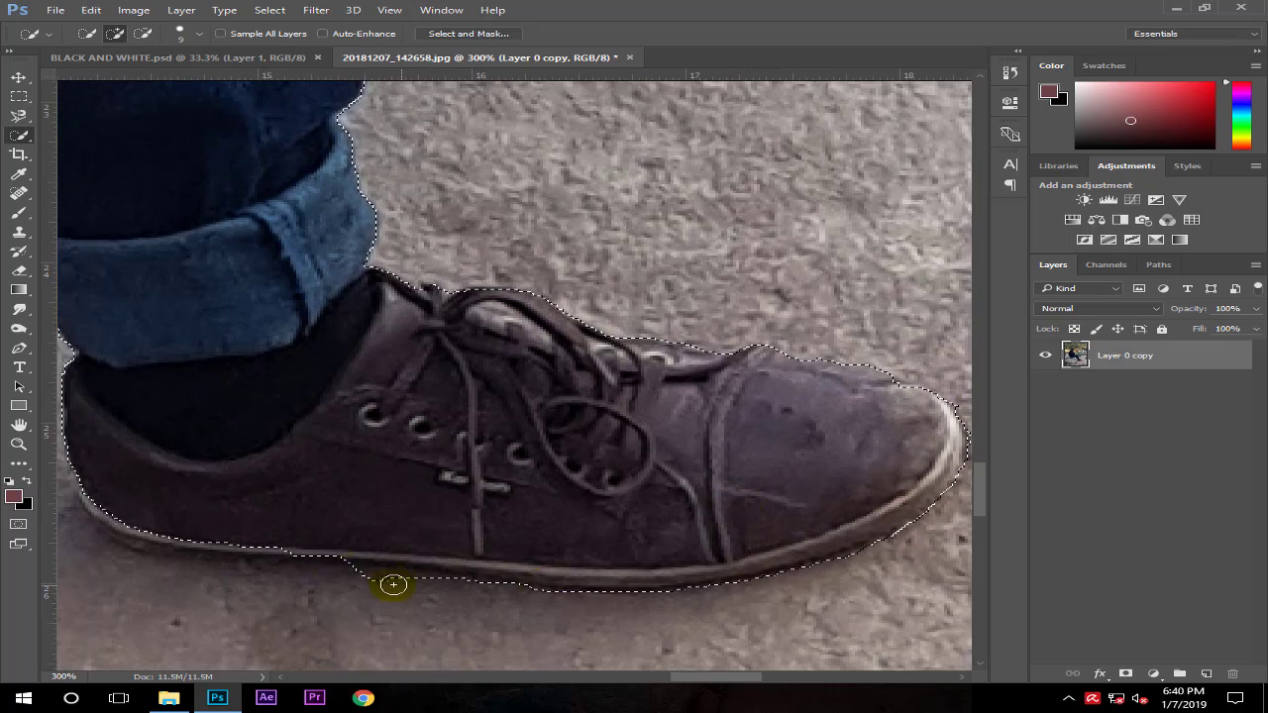
pyautogui.moveTo(391, 586); pyautogui.dragTo(368, 565)
pyautogui.hscroll(-5, 368, 566)
pyautogui.moveTo(331, 510); pyautogui.dragTo(634, 565)
# Fix the selection along the jeans and trim rocks beside the hoodie shoulder and collar.
pyautogui.hotkey('ctrl', '-')
pyautogui.scroll(5, 634, 566)
pyautogui.scroll(5, 453, 664)
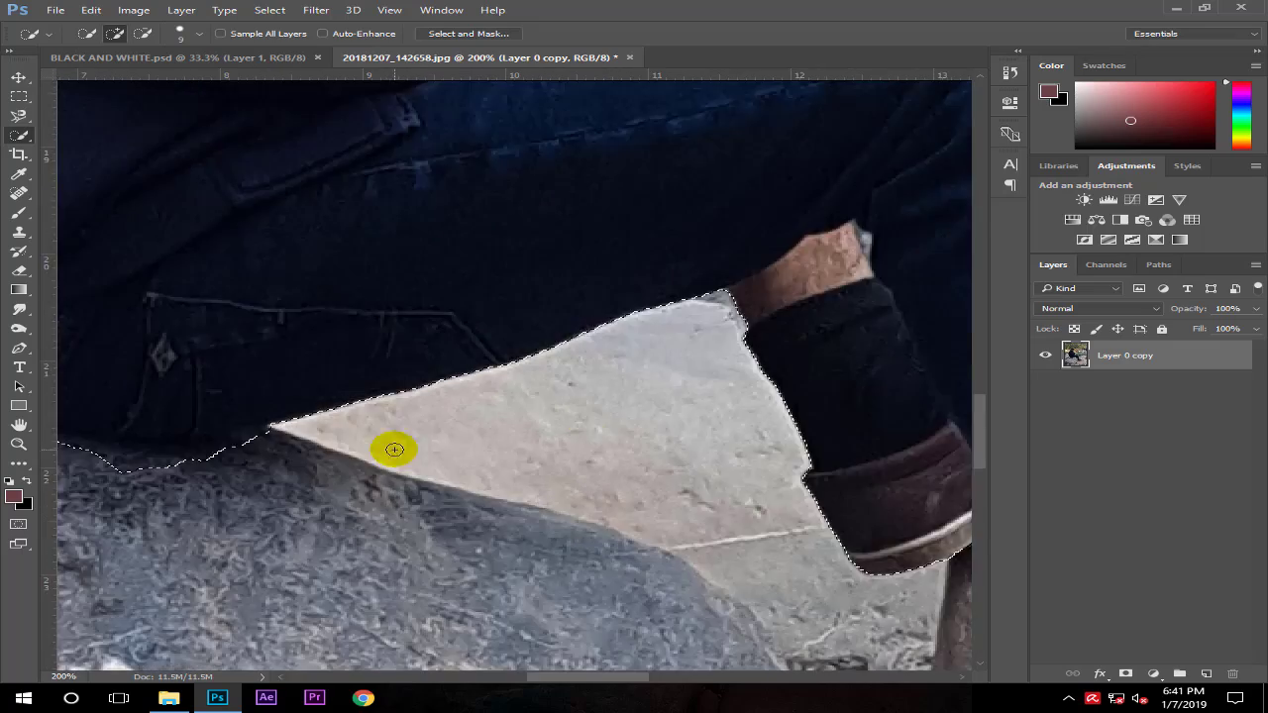
pyautogui.scroll(3, 396, 445)
pyautogui.moveTo(348, 438); pyautogui.dragTo(275, 433)
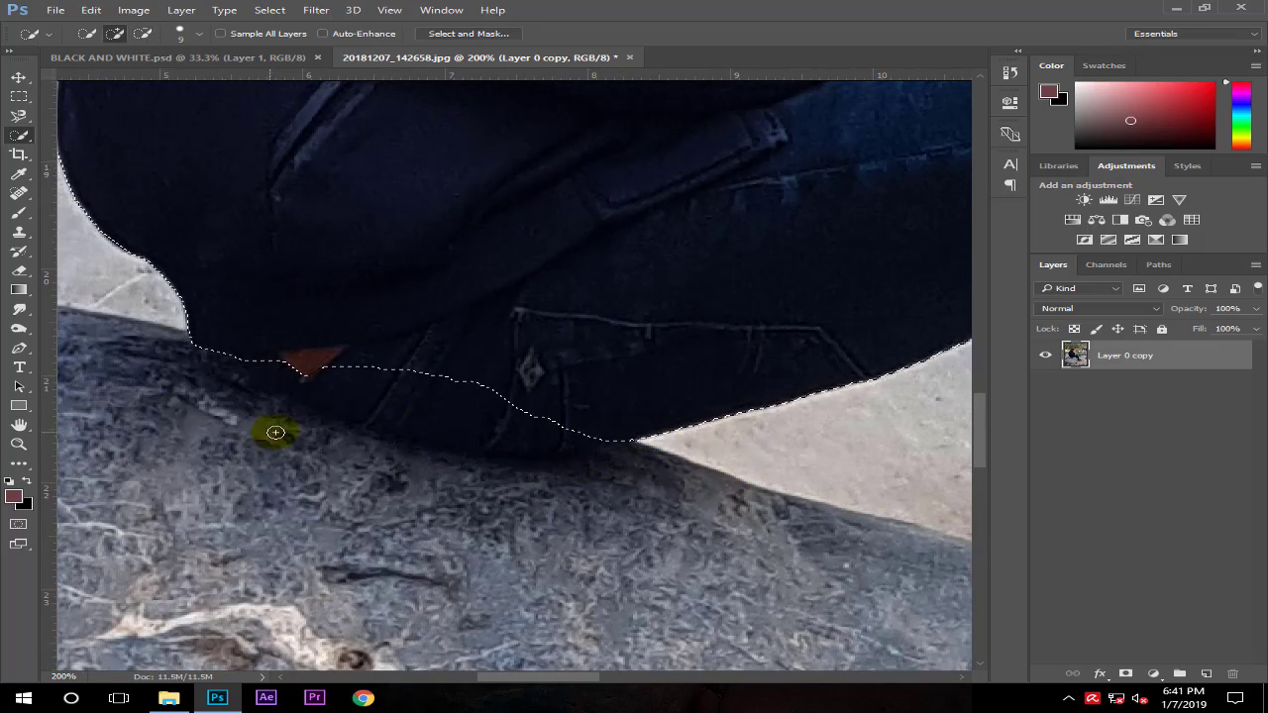
pyautogui.scroll(5, 453, 426)
pyautogui.scroll(1, 184, 415)
pyautogui.click(184, 416)
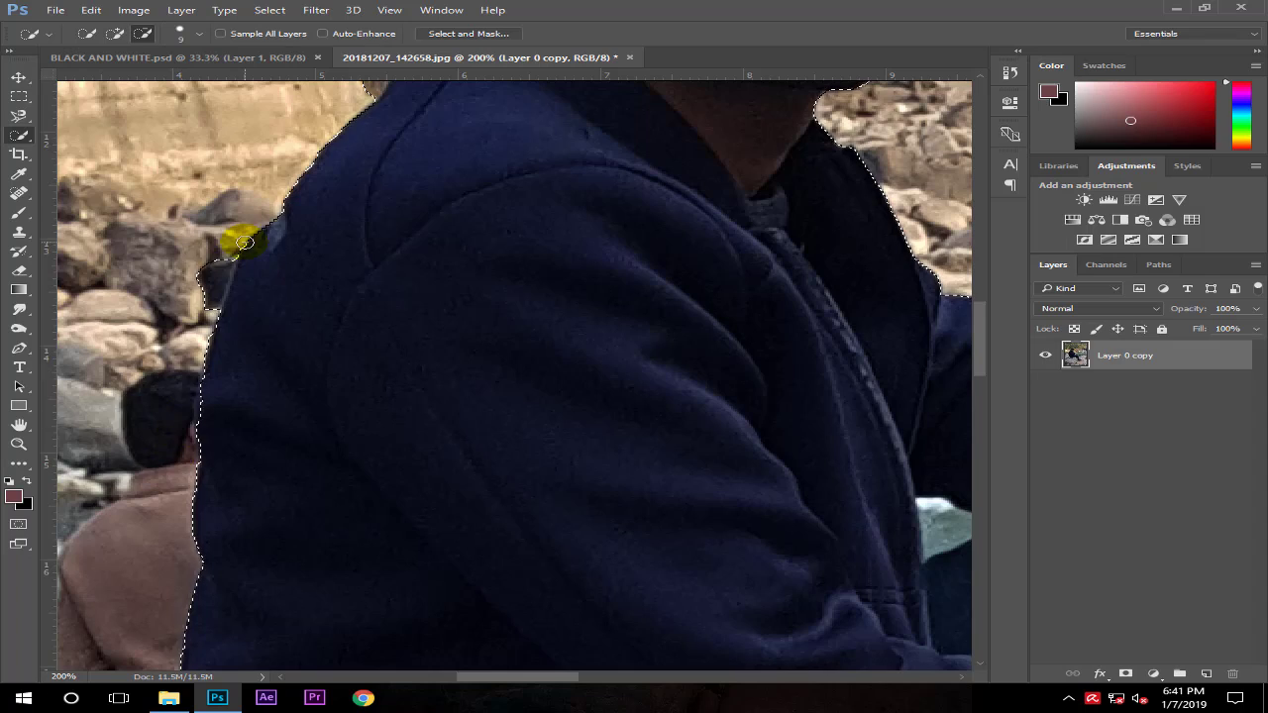
pyautogui.scroll(5, 241, 241)
pyautogui.scroll(3, 343, 385)
pyautogui.click(411, 306)
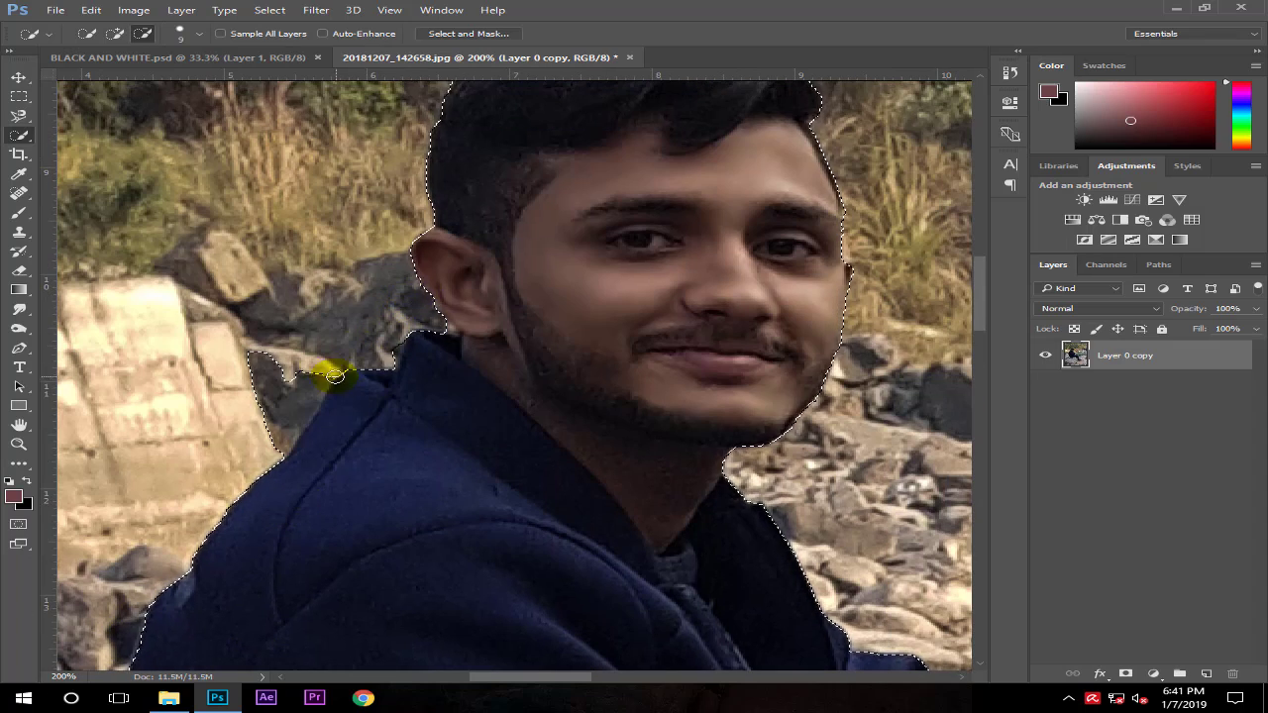
pyautogui.moveTo(328, 368); pyautogui.dragTo(241, 339)
# Trim the selection at the top of the hair and around the ear.
pyautogui.scroll(5, 702, 152)
pyautogui.hscroll(3, 702, 152)
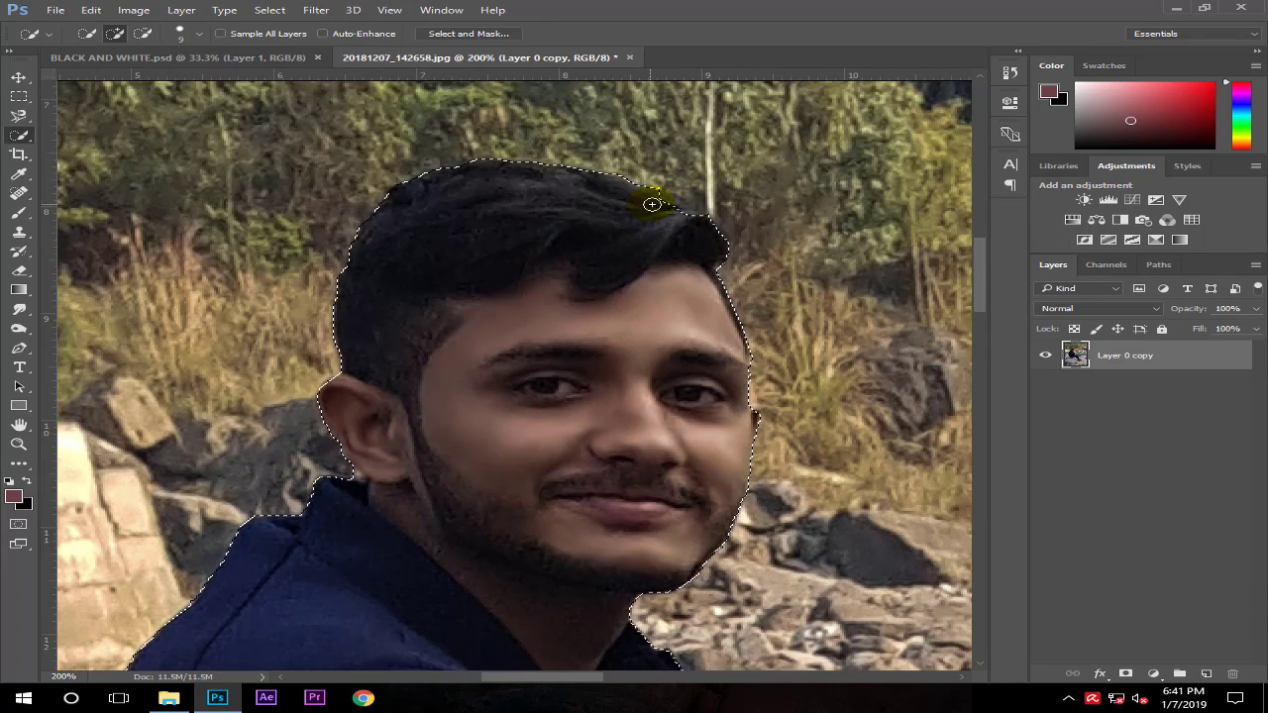
pyautogui.moveTo(651, 198); pyautogui.dragTo(689, 212)
pyautogui.moveTo(328, 419); pyautogui.dragTo(330, 455)
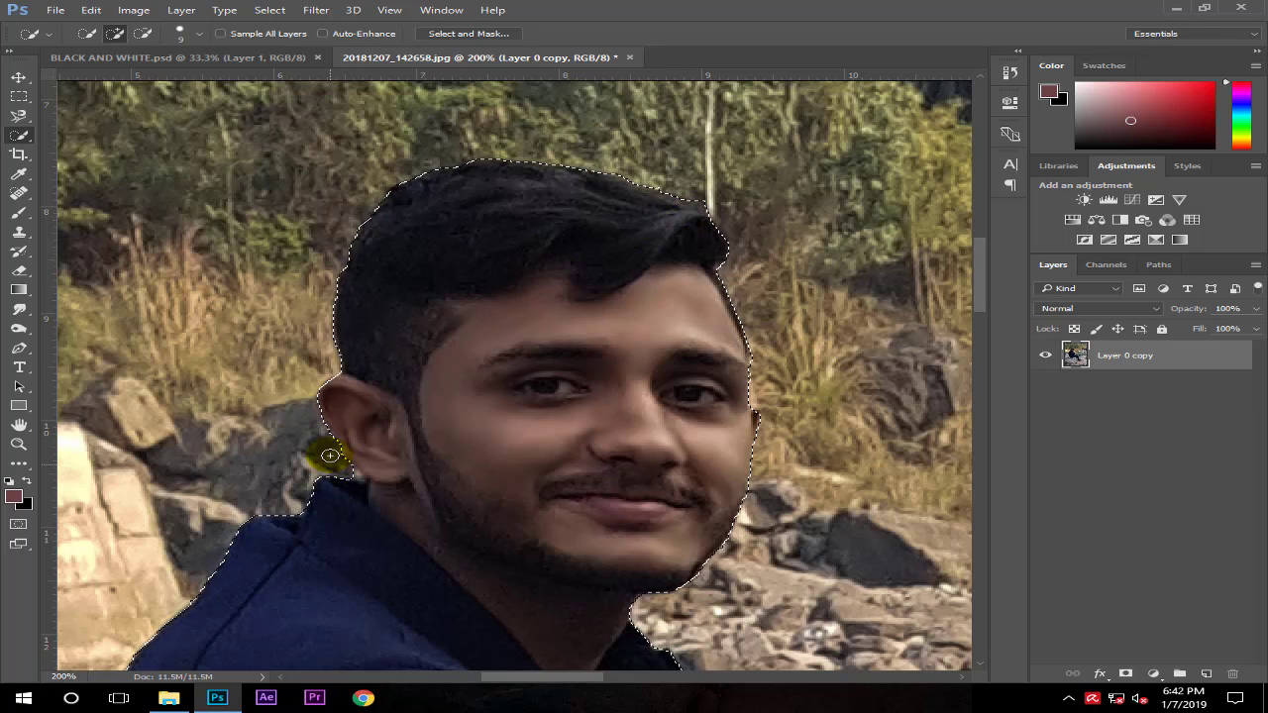
# Invert the selection so only the background is selected.
pyautogui.hotkey('ctrl', '0')
pyautogui.rightClick(552, 325)
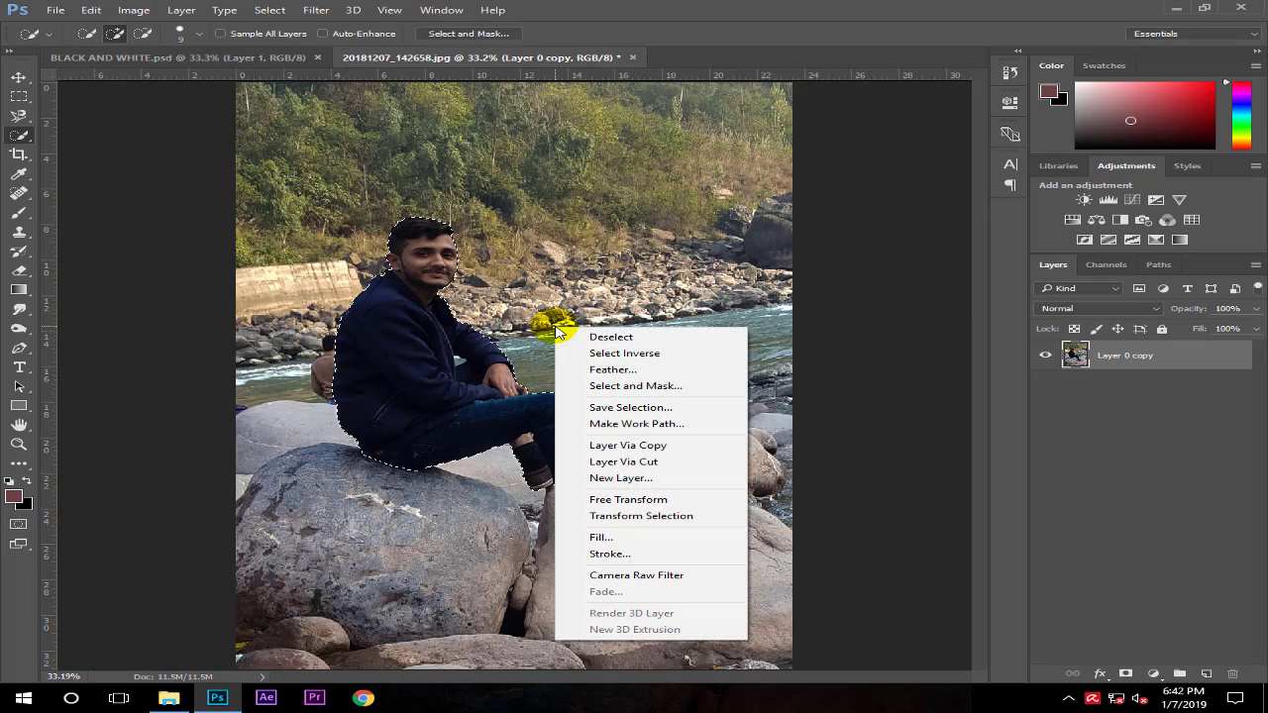
pyautogui.click(604, 353)
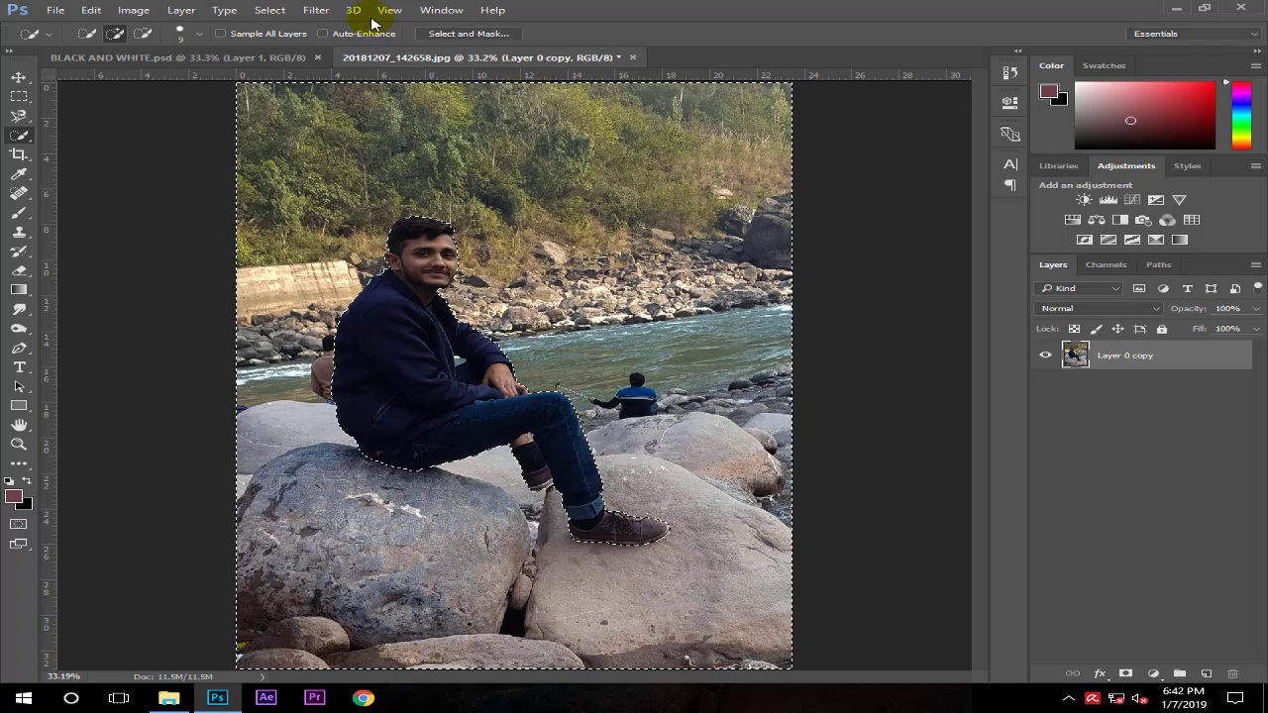
pyautogui.click(317, 10)
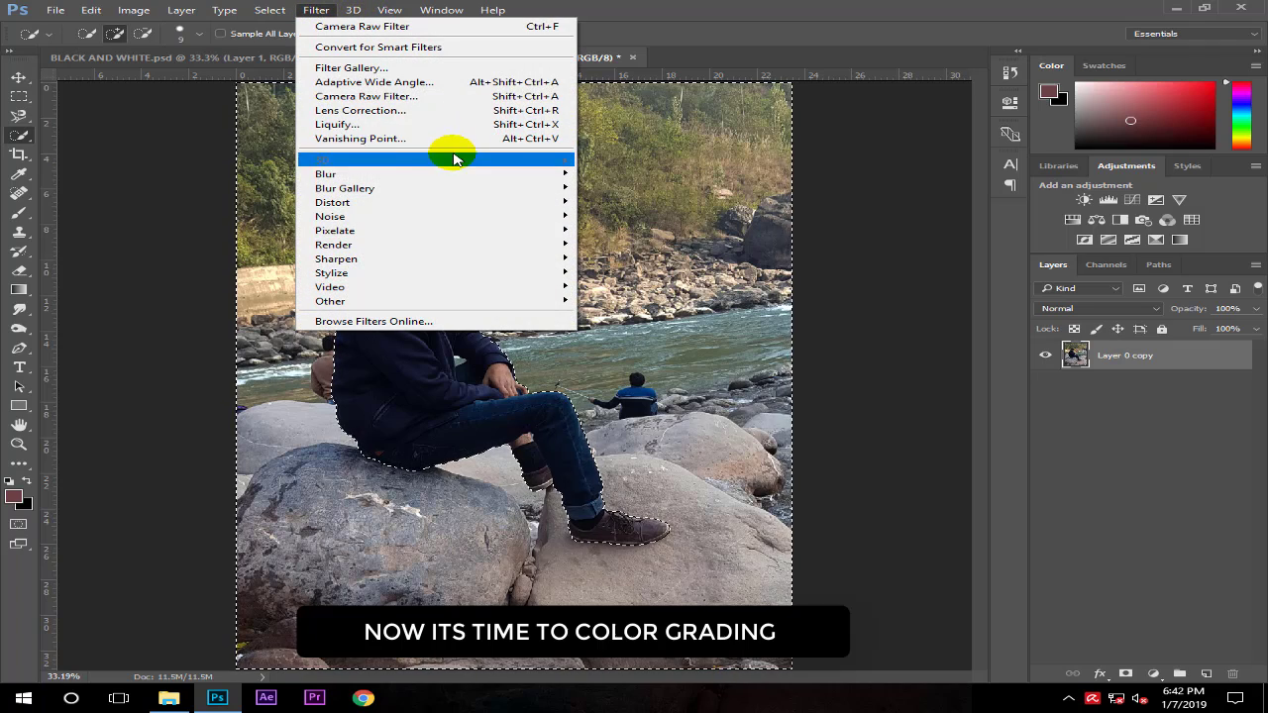
# In Camera Raw, shift the blue primary hue and boost its saturation.
pyautogui.click(451, 99)
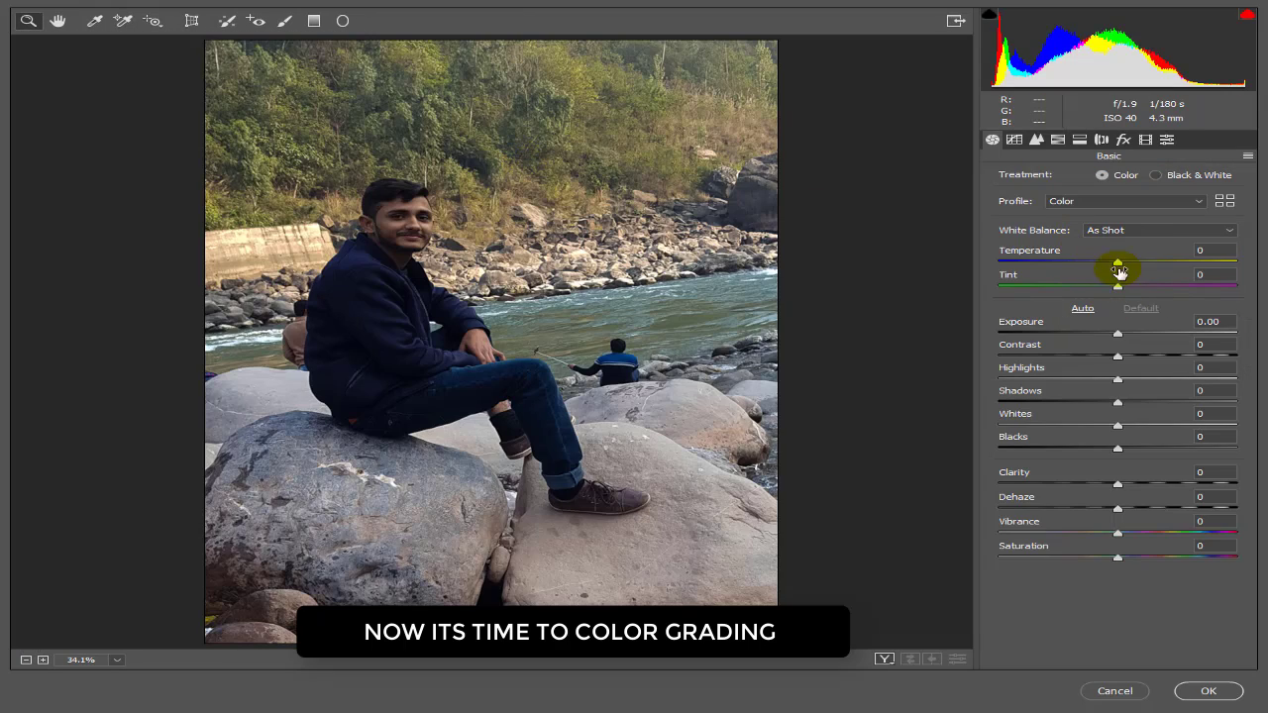
pyautogui.click(1146, 140)
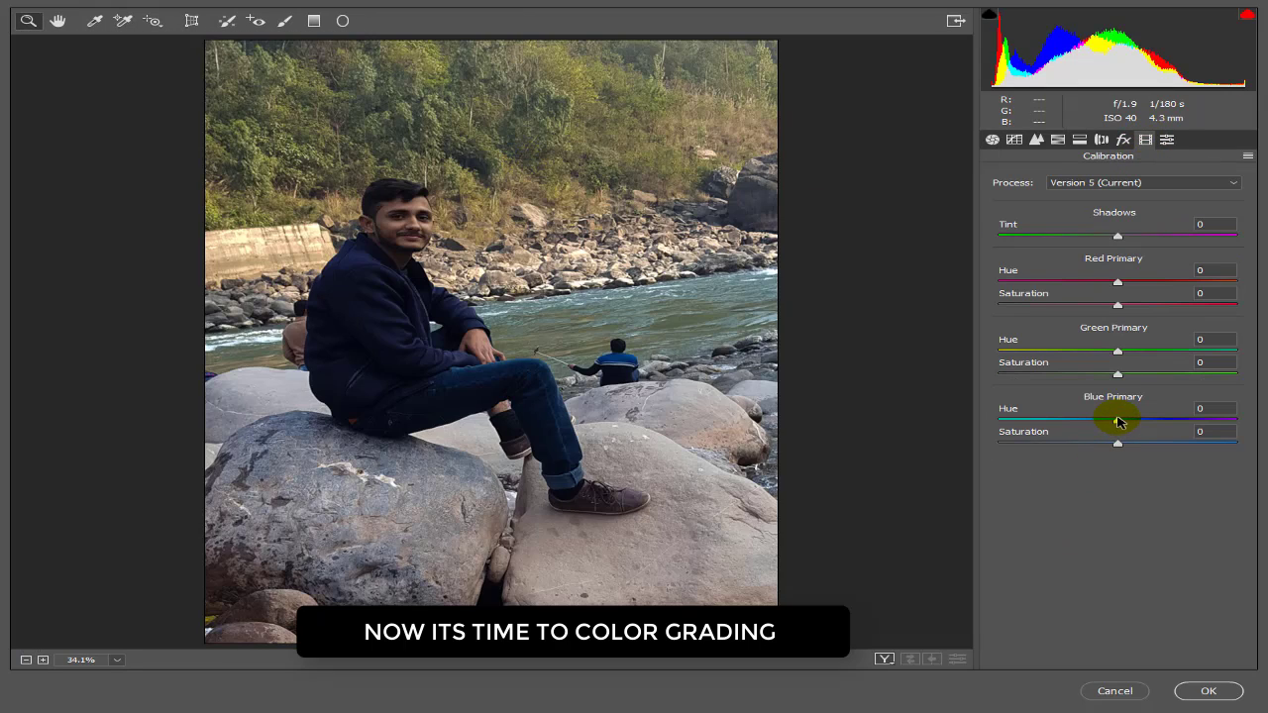
pyautogui.moveTo(1118, 420); pyautogui.dragTo(1018, 418)
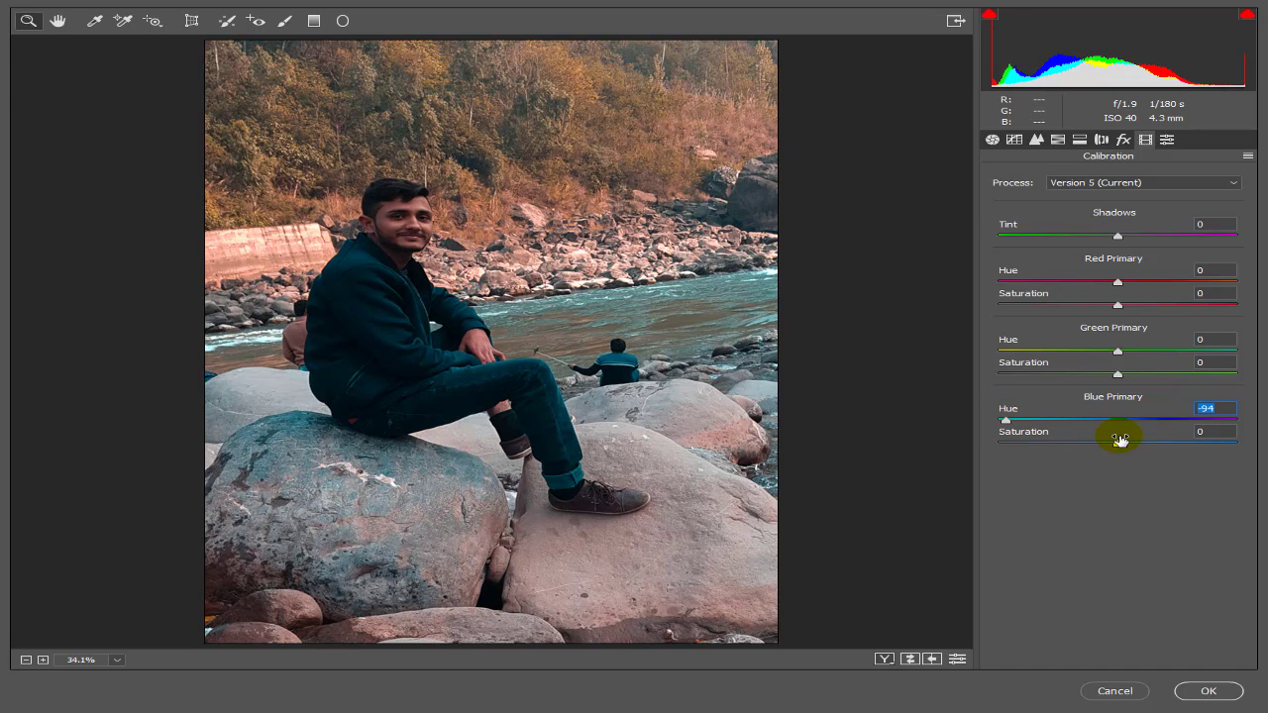
pyautogui.moveTo(1118, 446); pyautogui.dragTo(1184, 449)
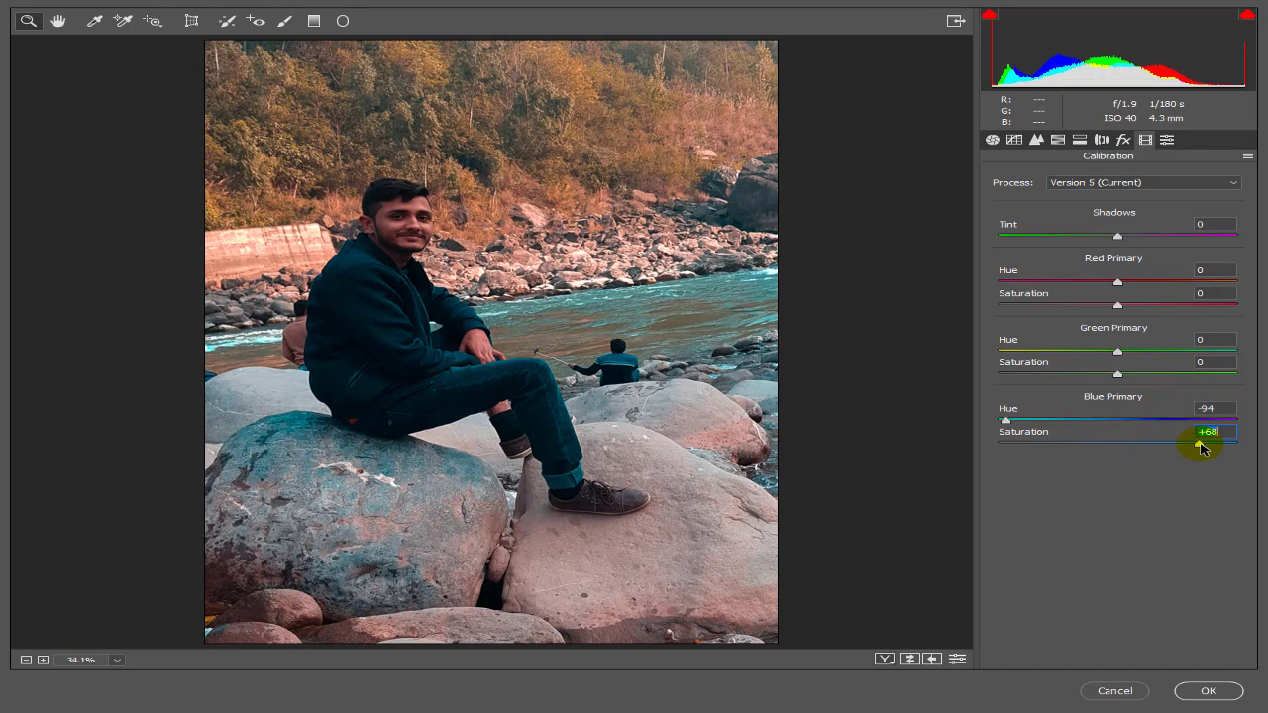
# Darken the photo corners with a lens-correction vignette.
pyautogui.click(1124, 140)
pyautogui.click(1101, 140)
pyautogui.click(1079, 140)
pyautogui.click(1101, 140)
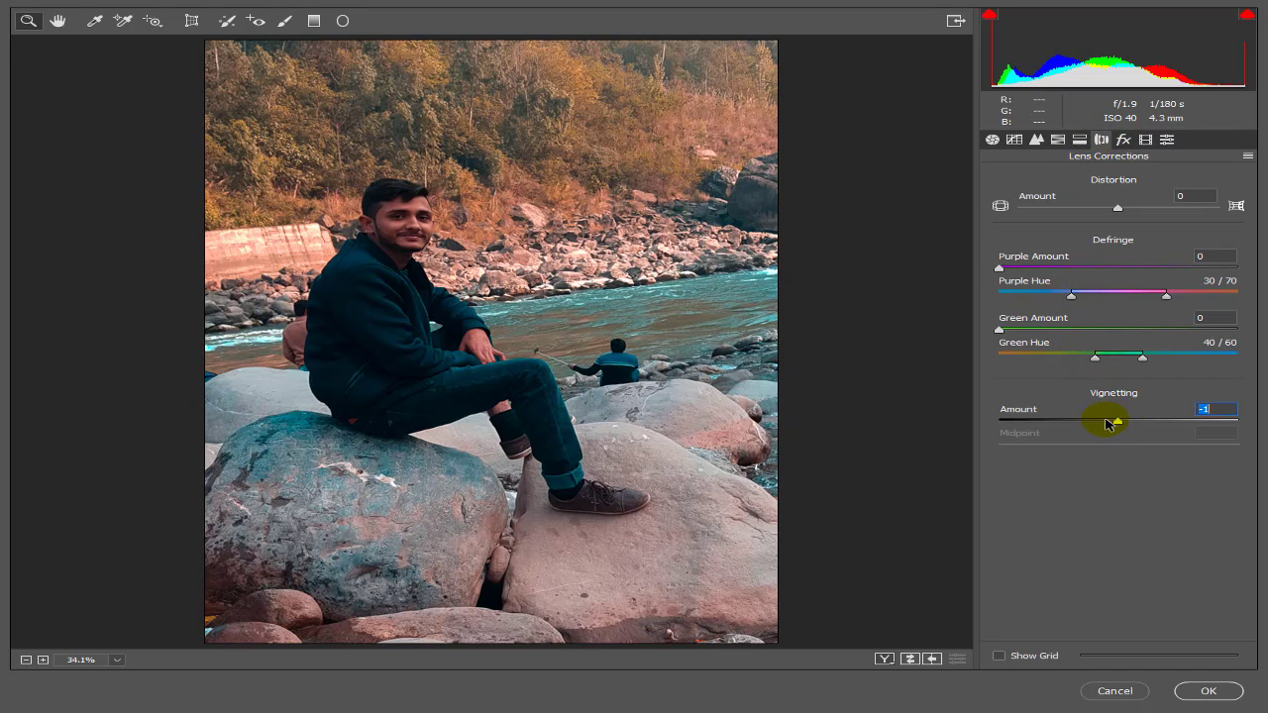
pyautogui.moveTo(1109, 424); pyautogui.dragTo(1087, 424)
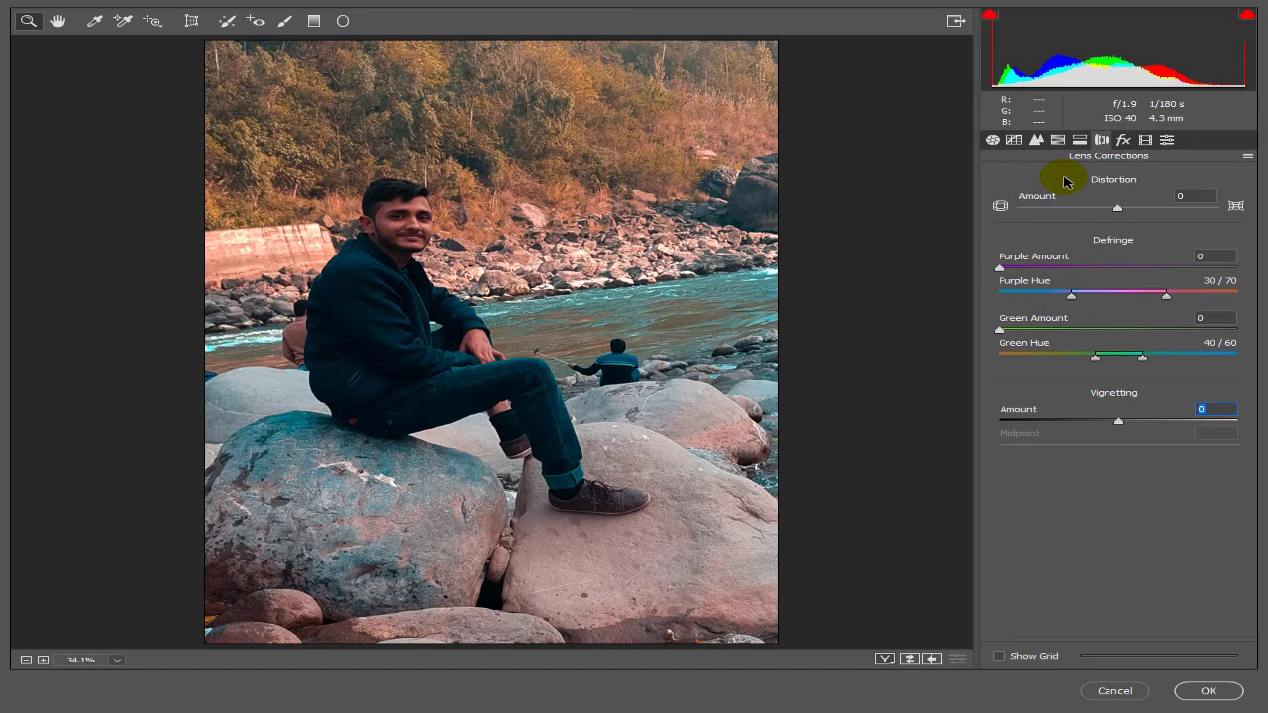
# Shift split-toning balance toward highlights and add a slight highlight tint.
pyautogui.click(1079, 138)
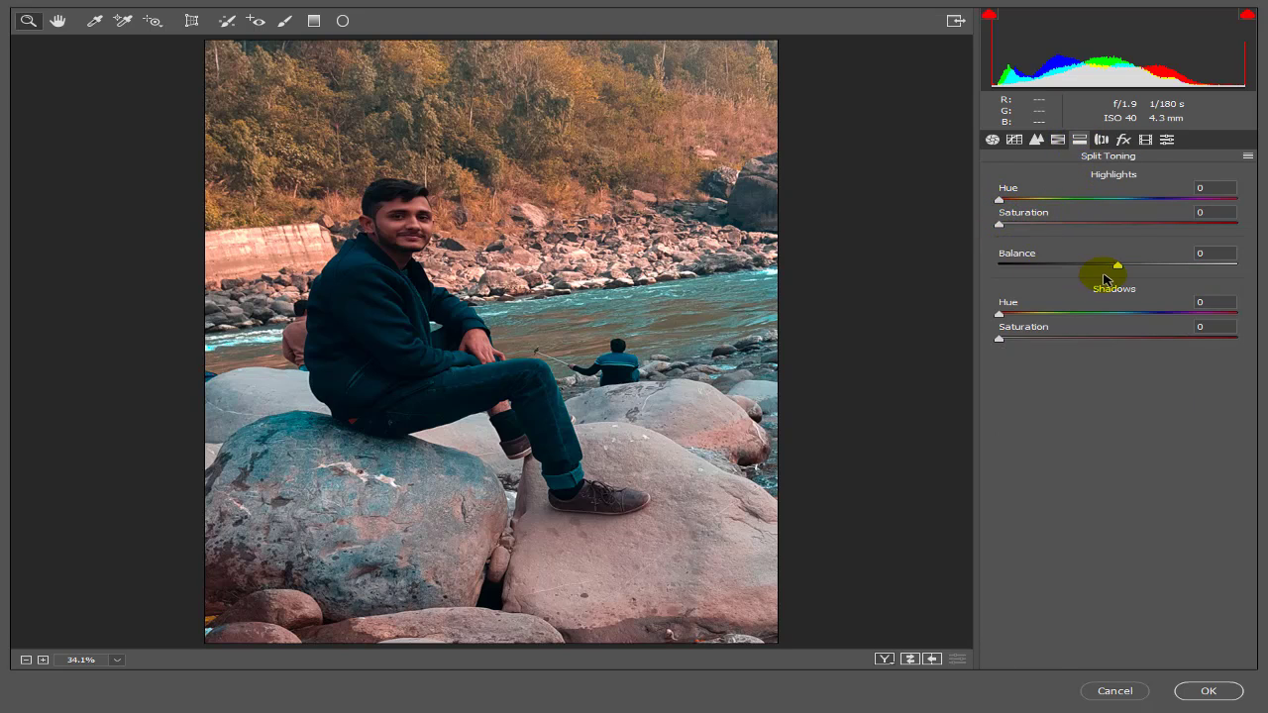
pyautogui.moveTo(1117, 266)
pyautogui.mouseDown()
pyautogui.moveTo(1033, 264)
pyautogui.moveTo(1131, 266)
pyautogui.mouseUp()
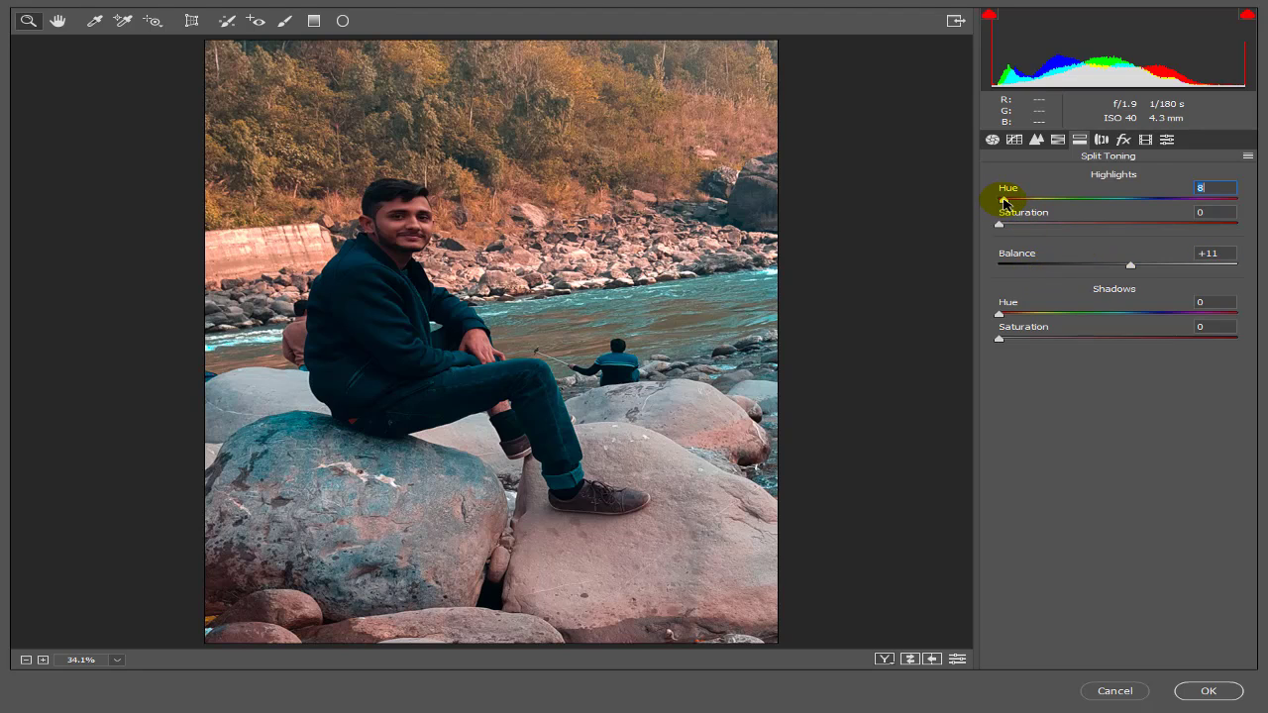
pyautogui.moveTo(998, 229)
pyautogui.mouseDown()
pyautogui.moveTo(1078, 226)
pyautogui.moveTo(966, 229)
pyautogui.mouseUp()
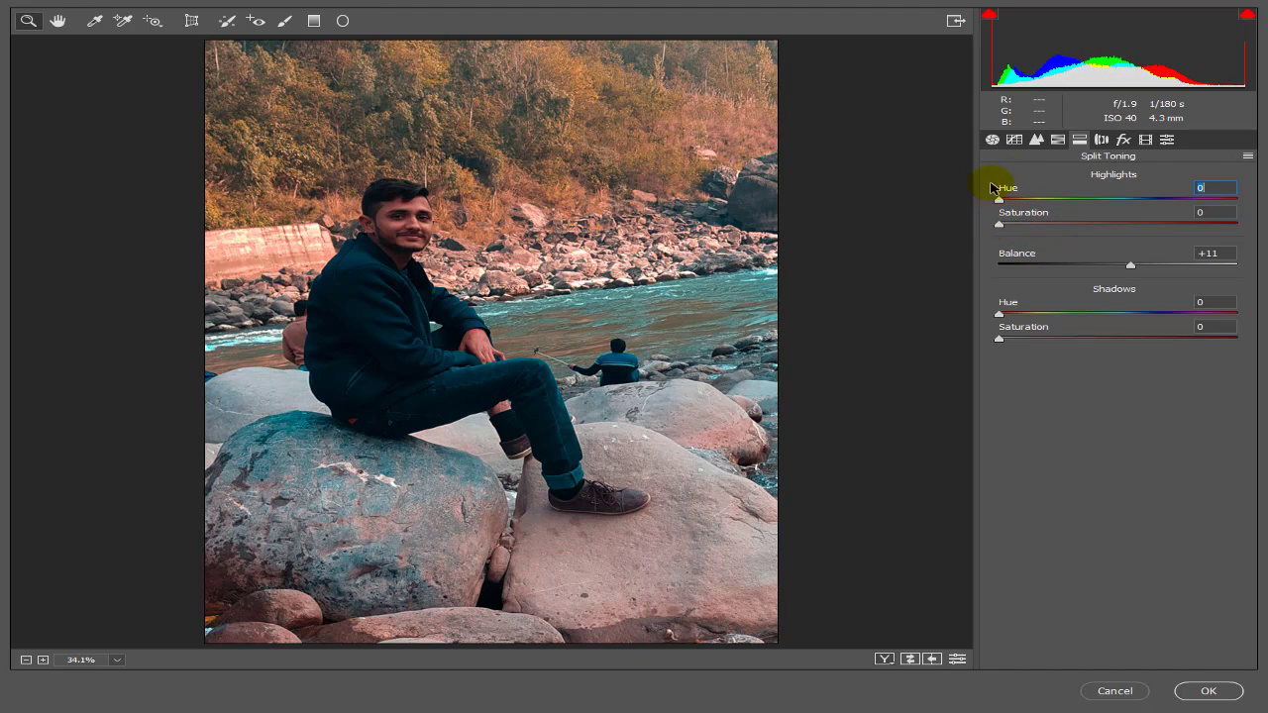
# Set HSL Yellows saturation to -13 and Oranges luminance to -7.
pyautogui.click(1059, 139)
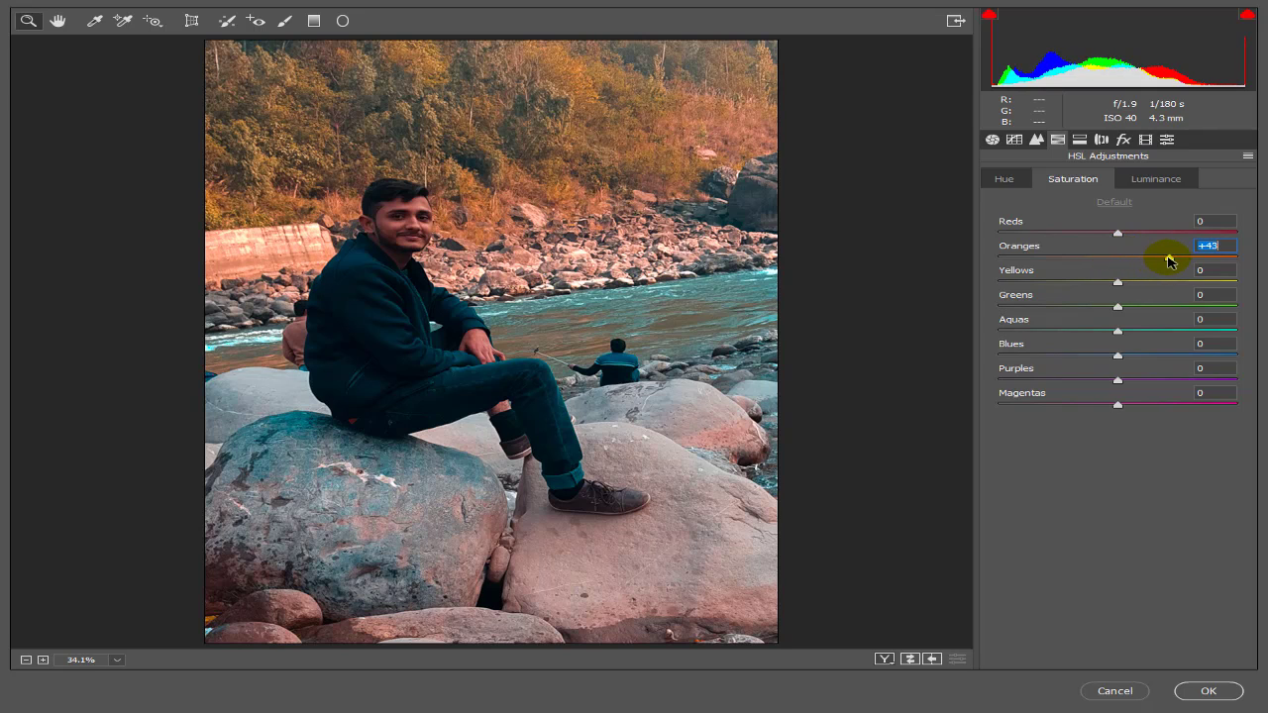
pyautogui.moveTo(1123, 284)
pyautogui.mouseDown()
pyautogui.moveTo(1172, 283)
pyautogui.moveTo(1137, 287)
pyautogui.mouseUp()
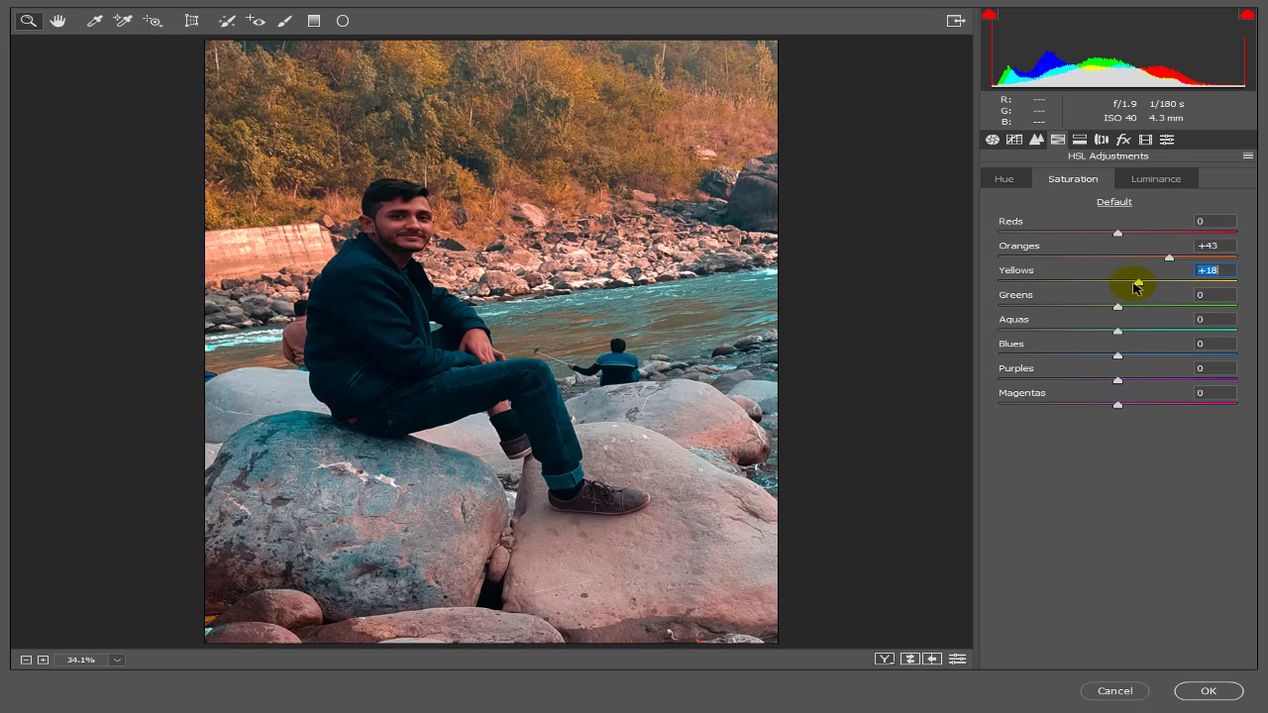
pyautogui.click(1148, 182)
pyautogui.moveTo(1117, 259)
pyautogui.mouseDown()
pyautogui.moveTo(1047, 261)
pyautogui.moveTo(1109, 270)
pyautogui.mouseUp()
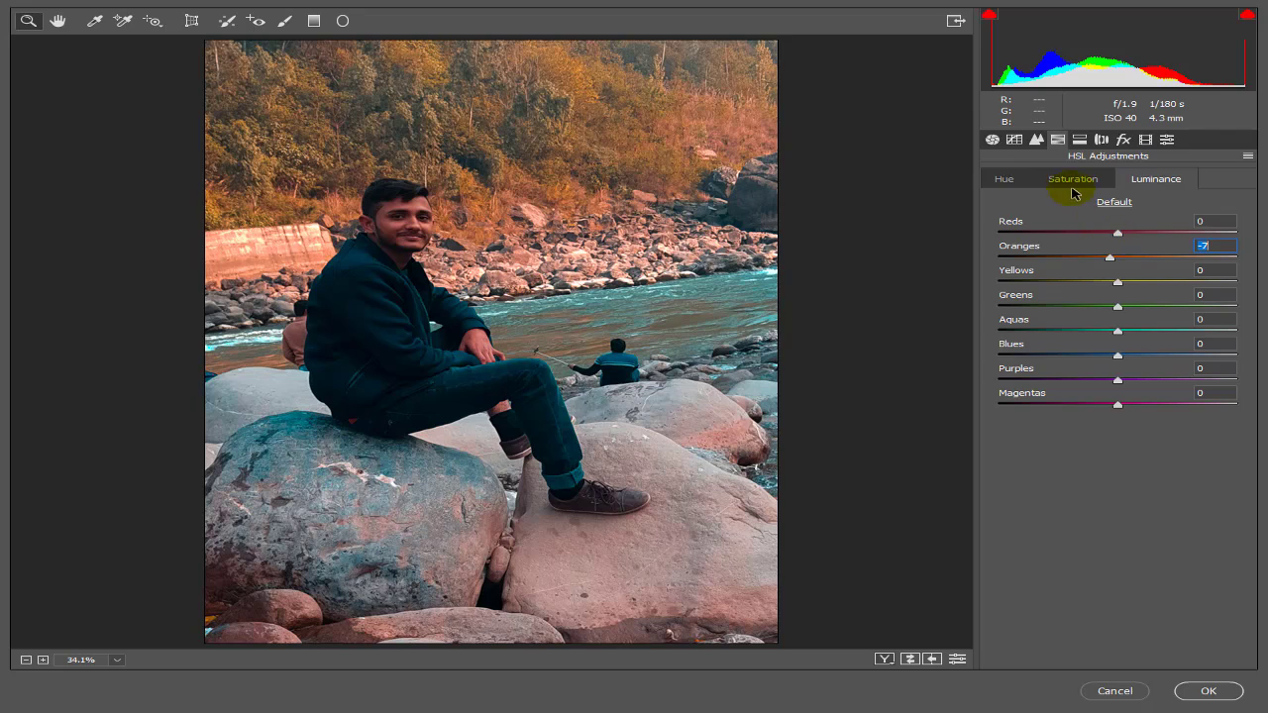
pyautogui.click(1006, 179)
pyautogui.click(992, 140)
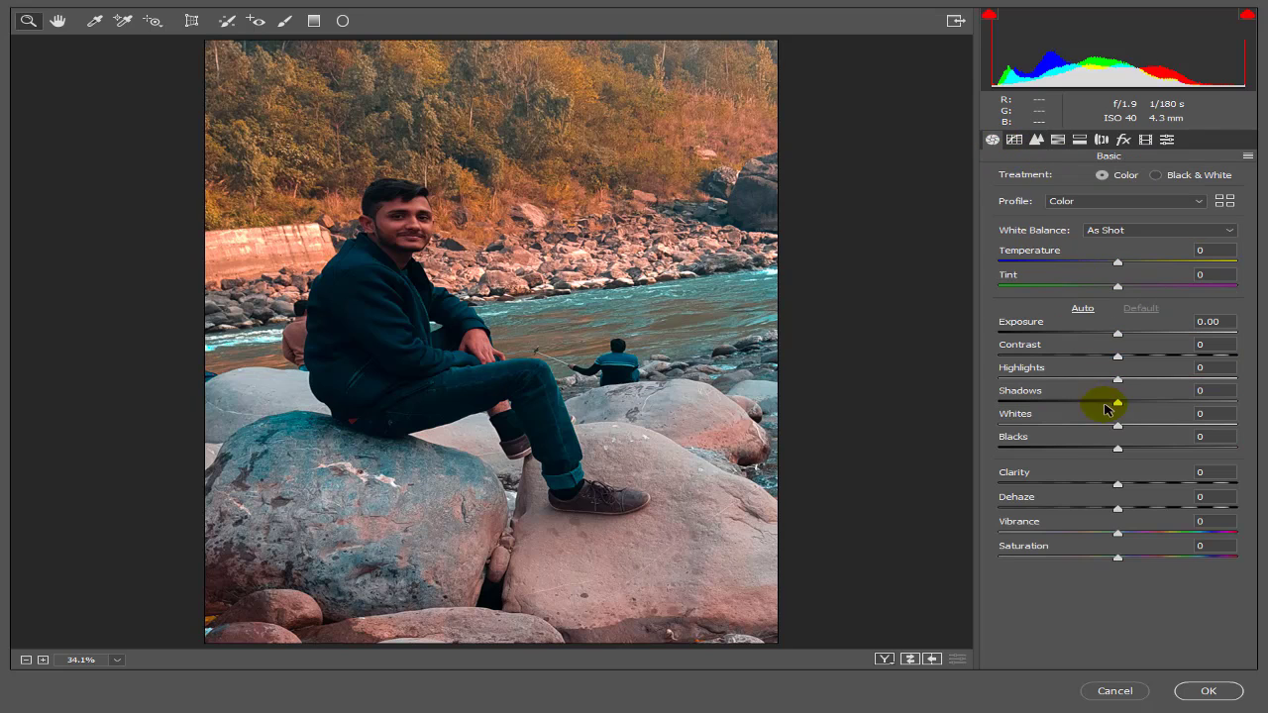
# Set Exposure -0.25, Contrast +23, Whites +28 and Blacks -15, then apply Camera Raw.
pyautogui.moveTo(1116, 337)
pyautogui.mouseDown()
pyautogui.moveTo(1098, 331)
pyautogui.moveTo(1124, 337)
pyautogui.moveTo(1107, 337)
pyautogui.mouseUp()
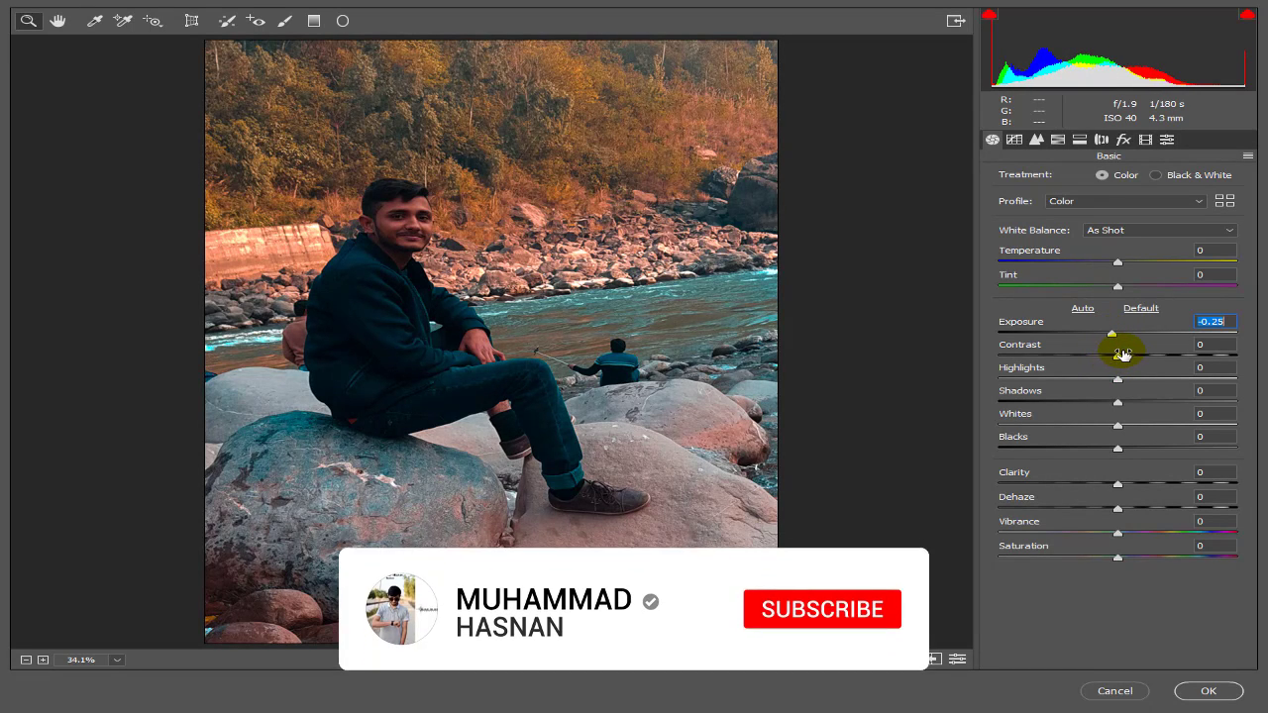
pyautogui.moveTo(1120, 354); pyautogui.dragTo(1149, 361)
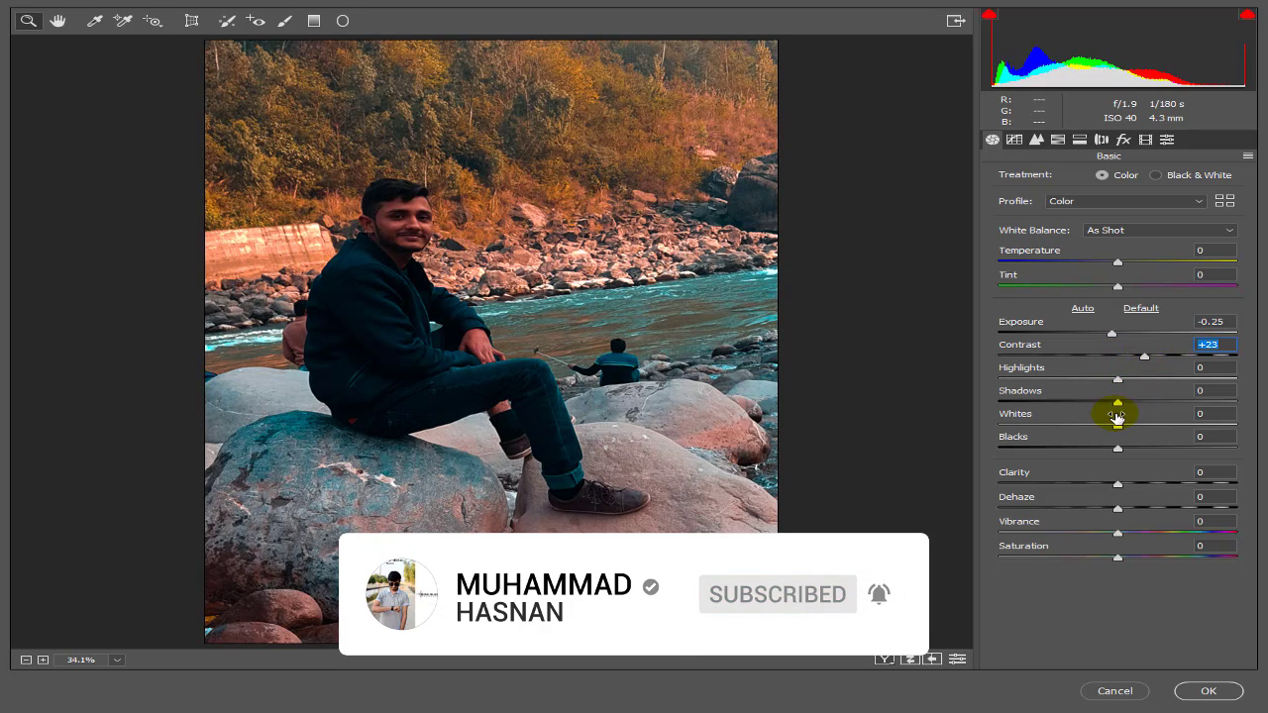
pyautogui.moveTo(1118, 449); pyautogui.dragTo(1103, 453)
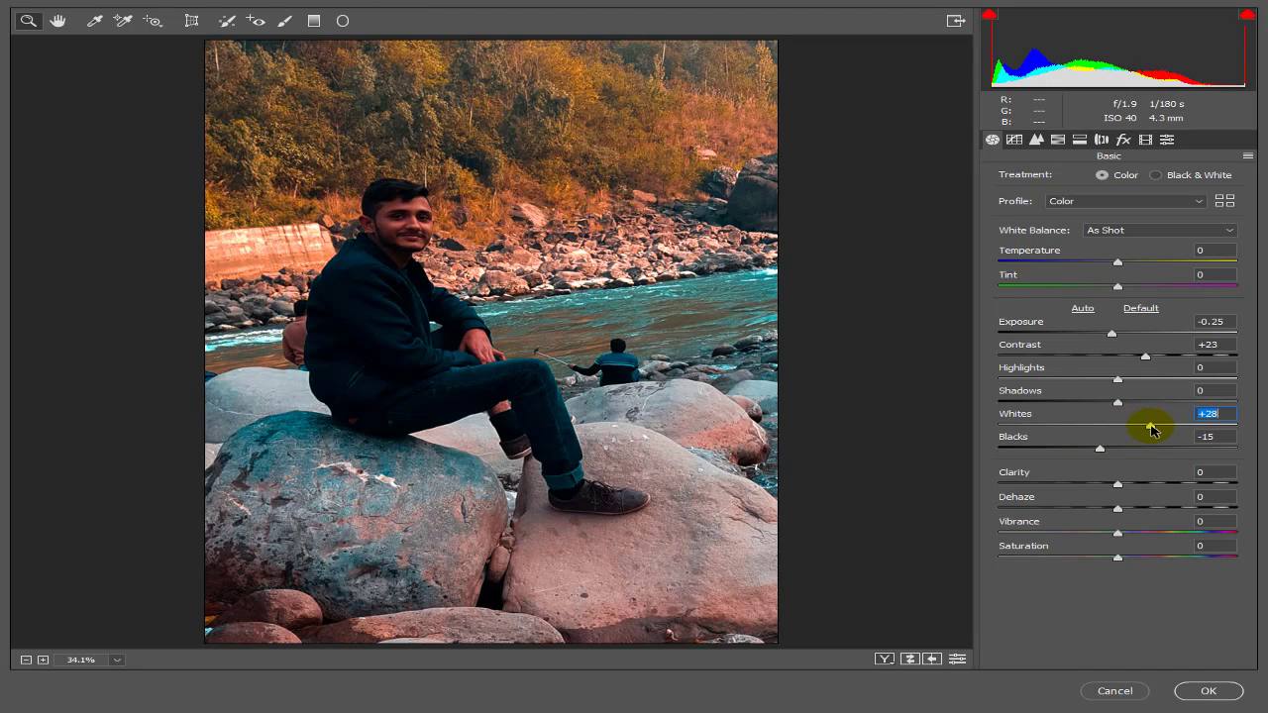
pyautogui.click(1203, 685)
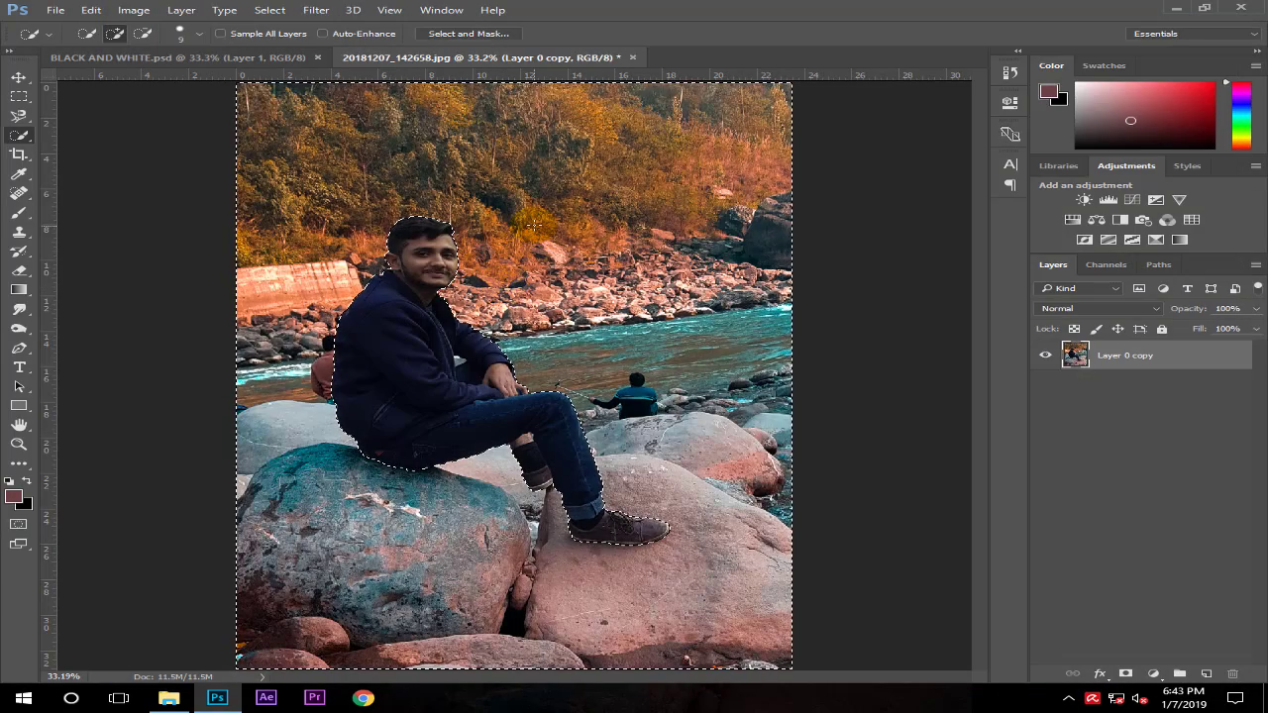
# Add a 15 px Tilt-Shift blur with the focus band moved down over the rocks.
pyautogui.click(316, 10)
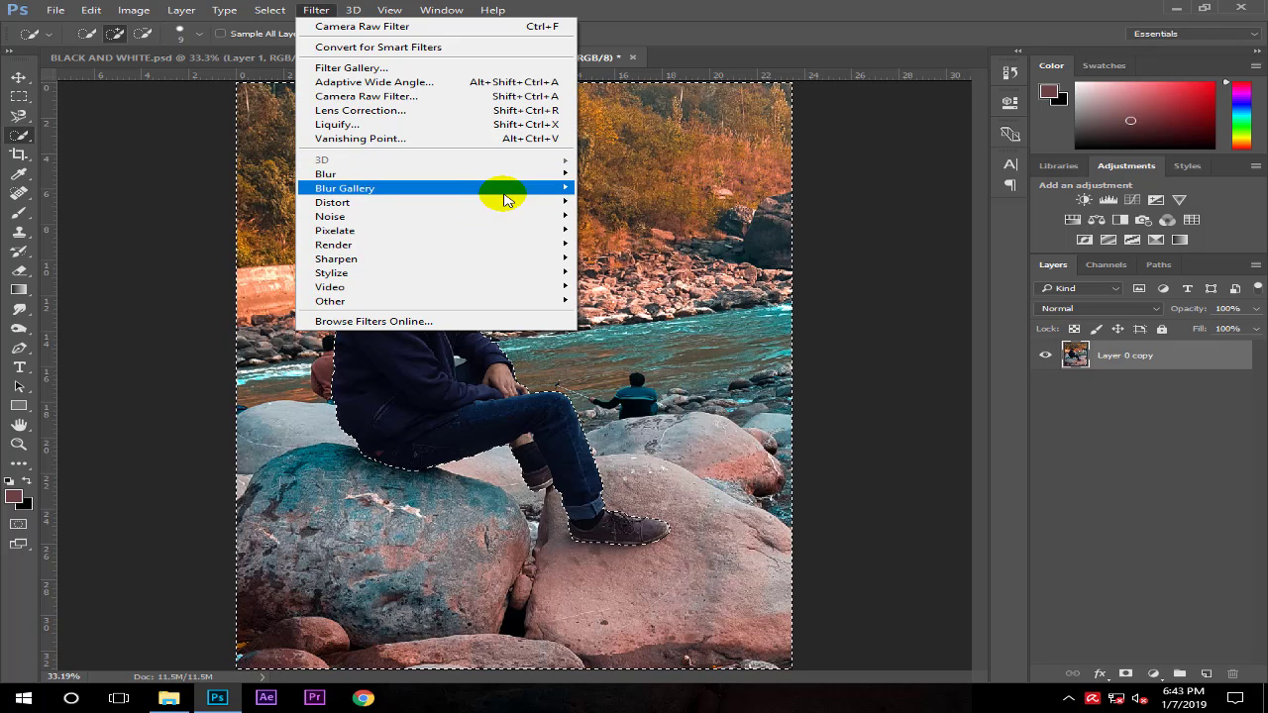
pyautogui.moveTo(436, 188)
pyautogui.click(619, 215)
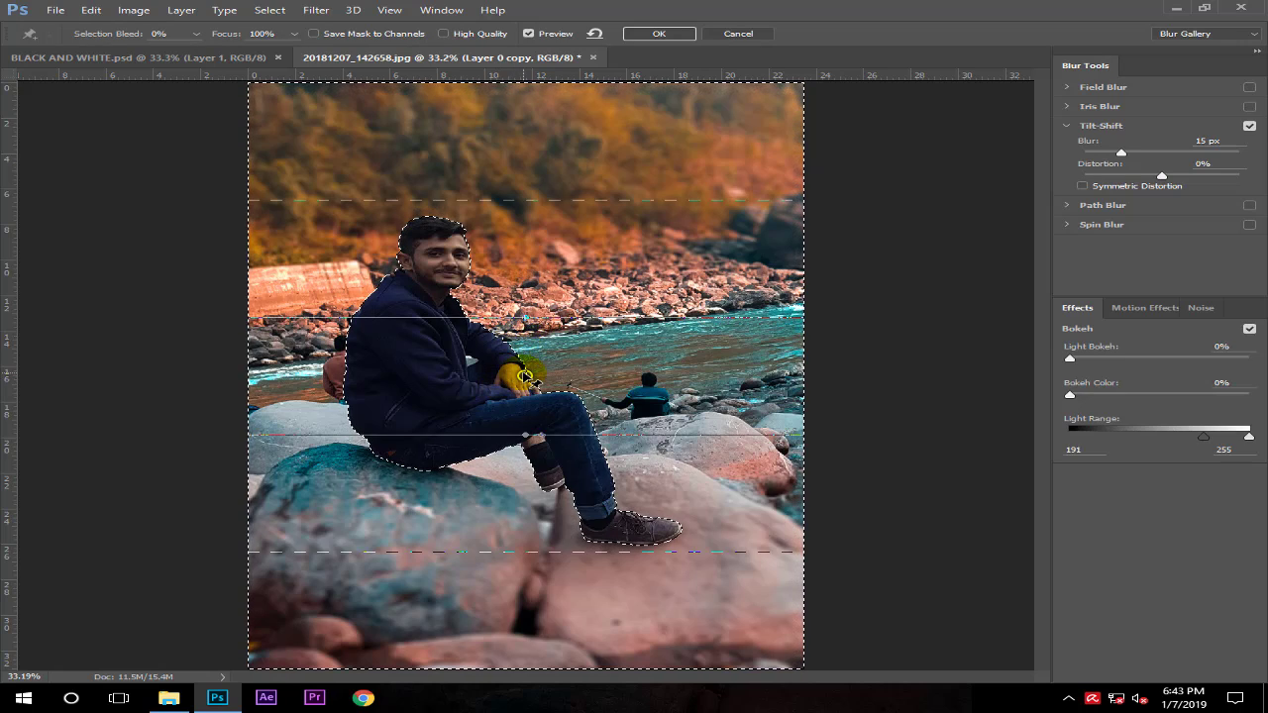
pyautogui.moveTo(526, 404); pyautogui.dragTo(507, 557)
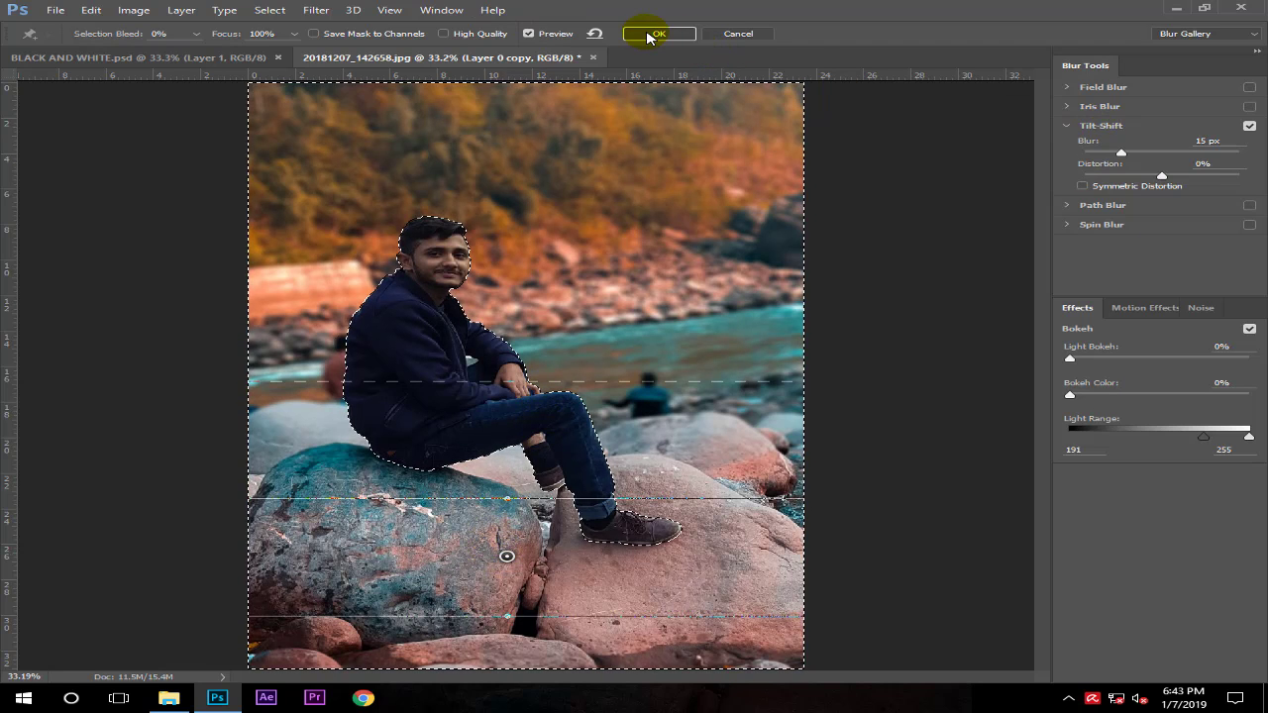
pyautogui.doubleClick(1208, 140)
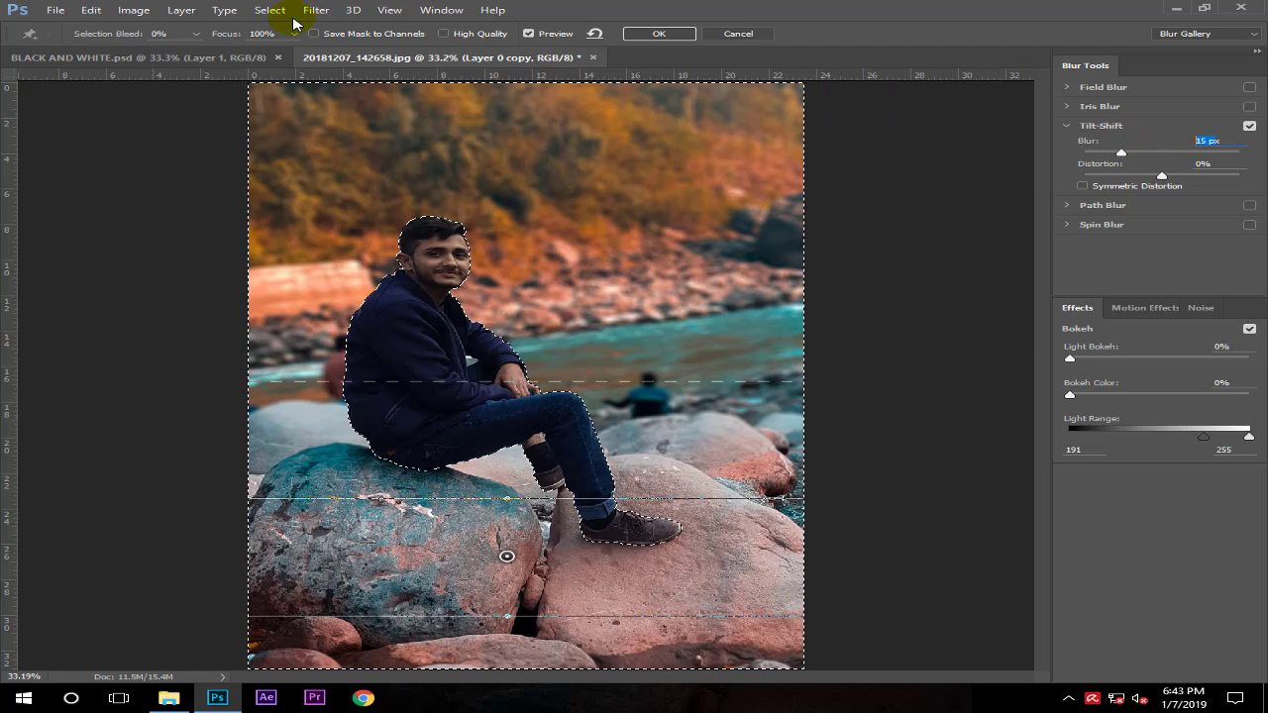
pyautogui.click(645, 34)
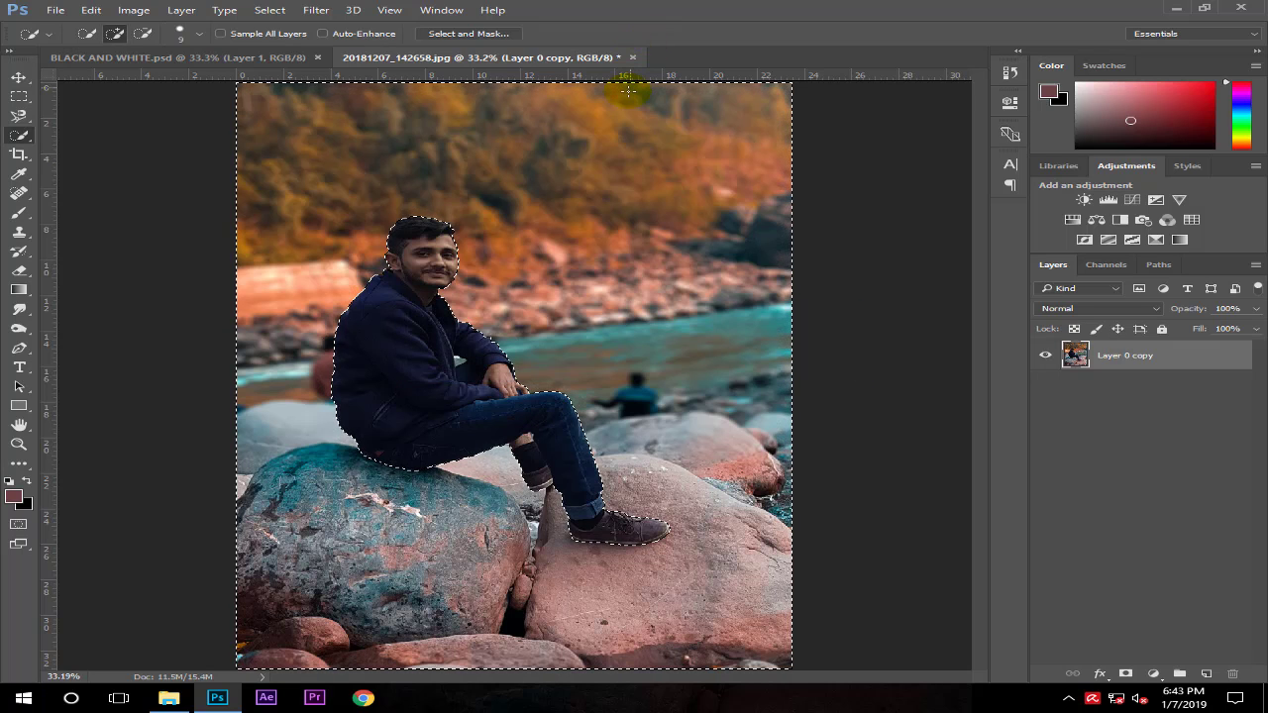
# Invert the selection to the man and raise his Camera Raw exposure to +0.40.
pyautogui.rightClick(574, 158)
pyautogui.click(627, 189)
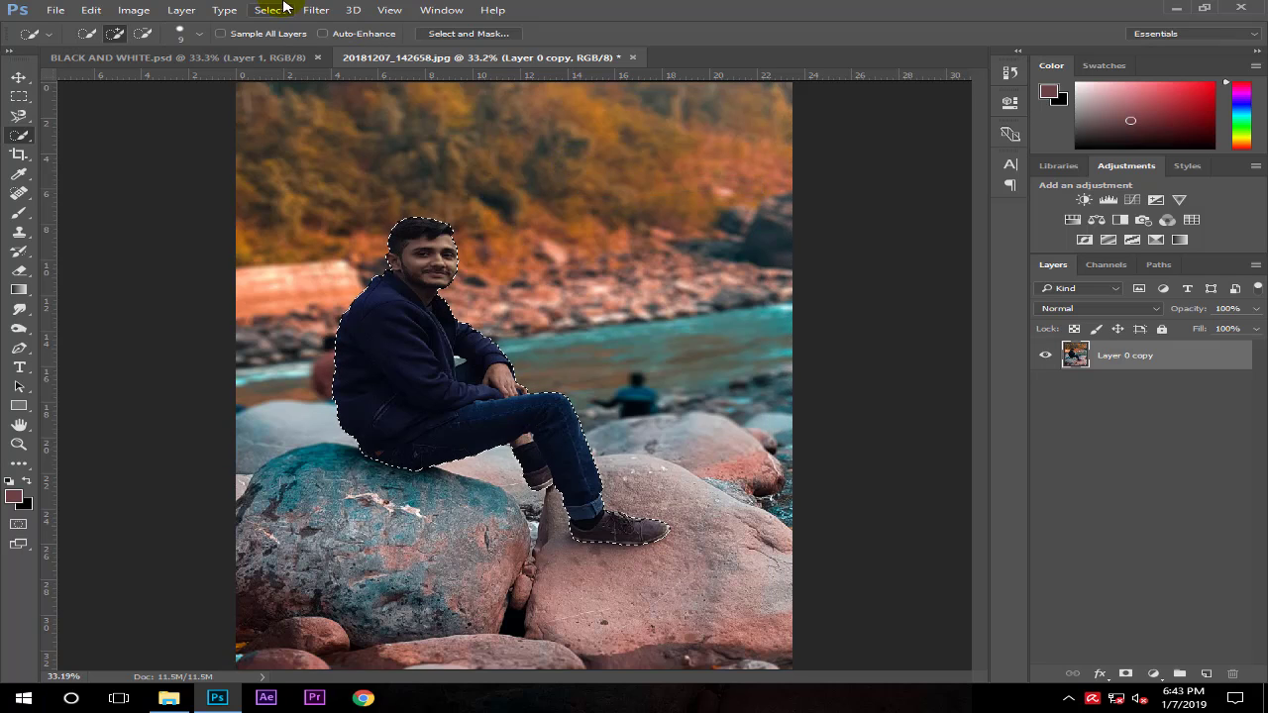
pyautogui.click(317, 9)
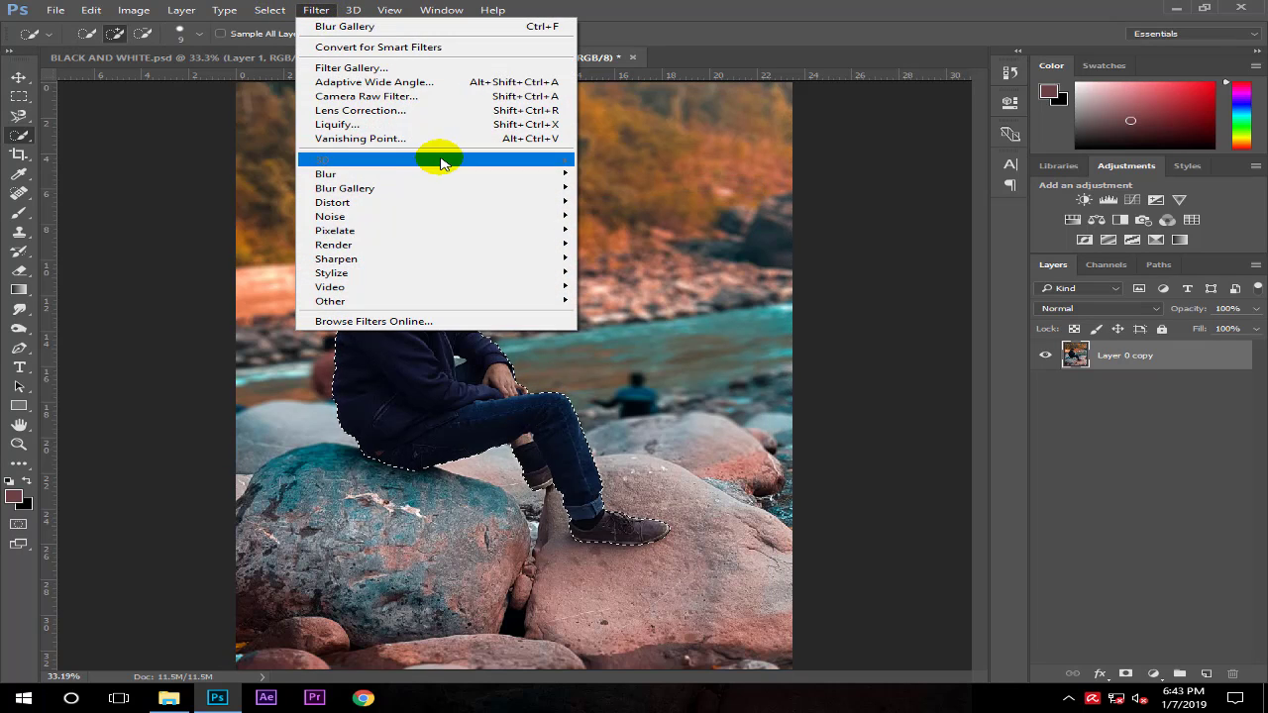
pyautogui.click(454, 96)
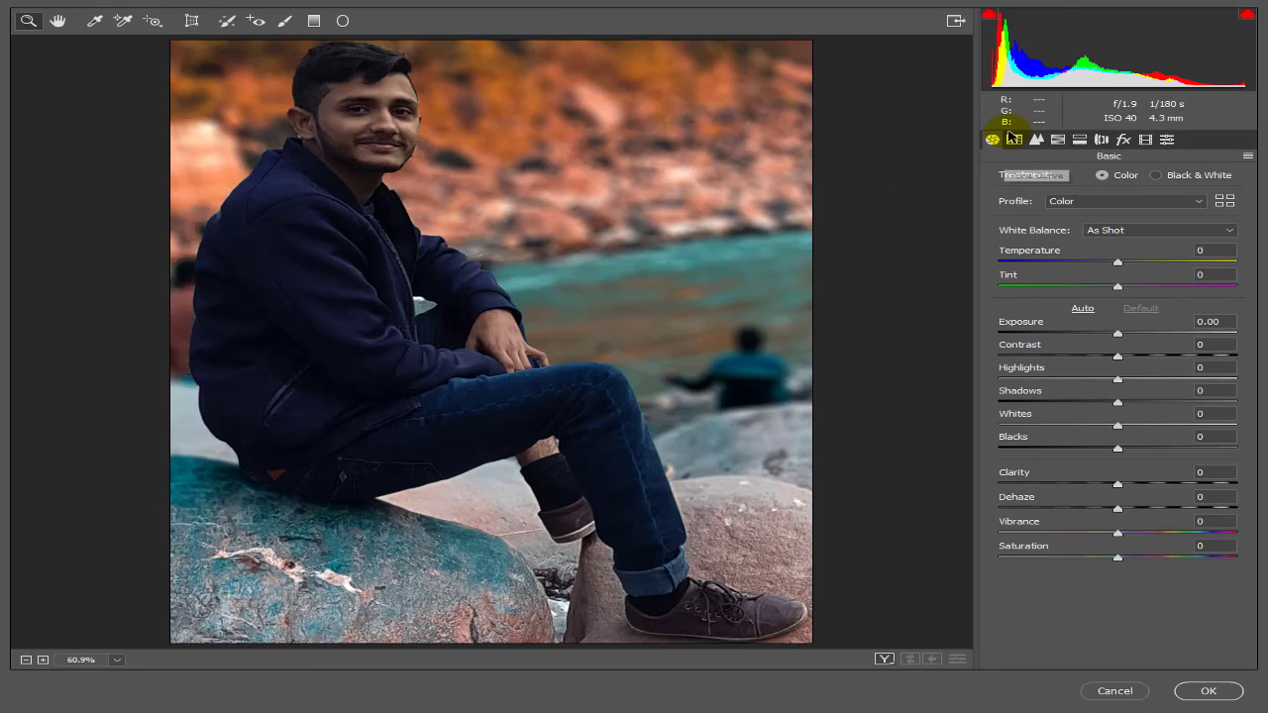
pyautogui.moveTo(1117, 334); pyautogui.dragTo(1129, 337)
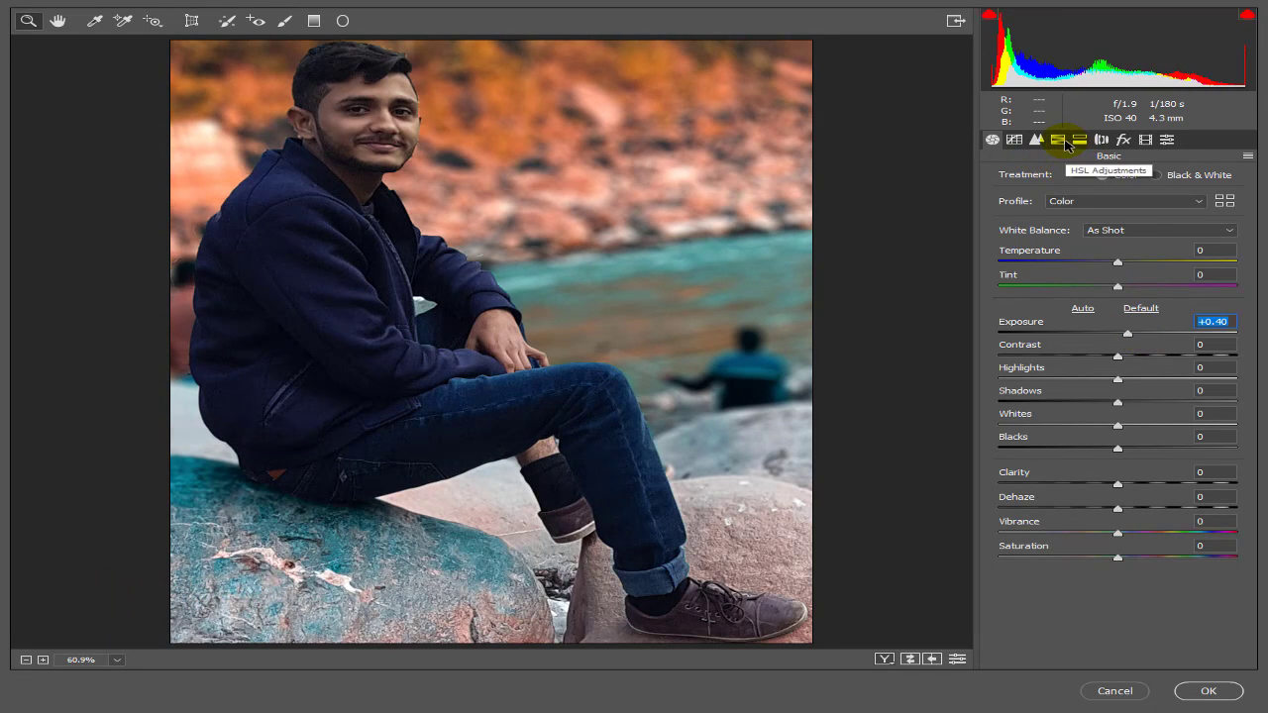
# Set HSL saturation Oranges -58 and Reds +51, then apply.
pyautogui.click(1058, 140)
pyautogui.click(1072, 176)
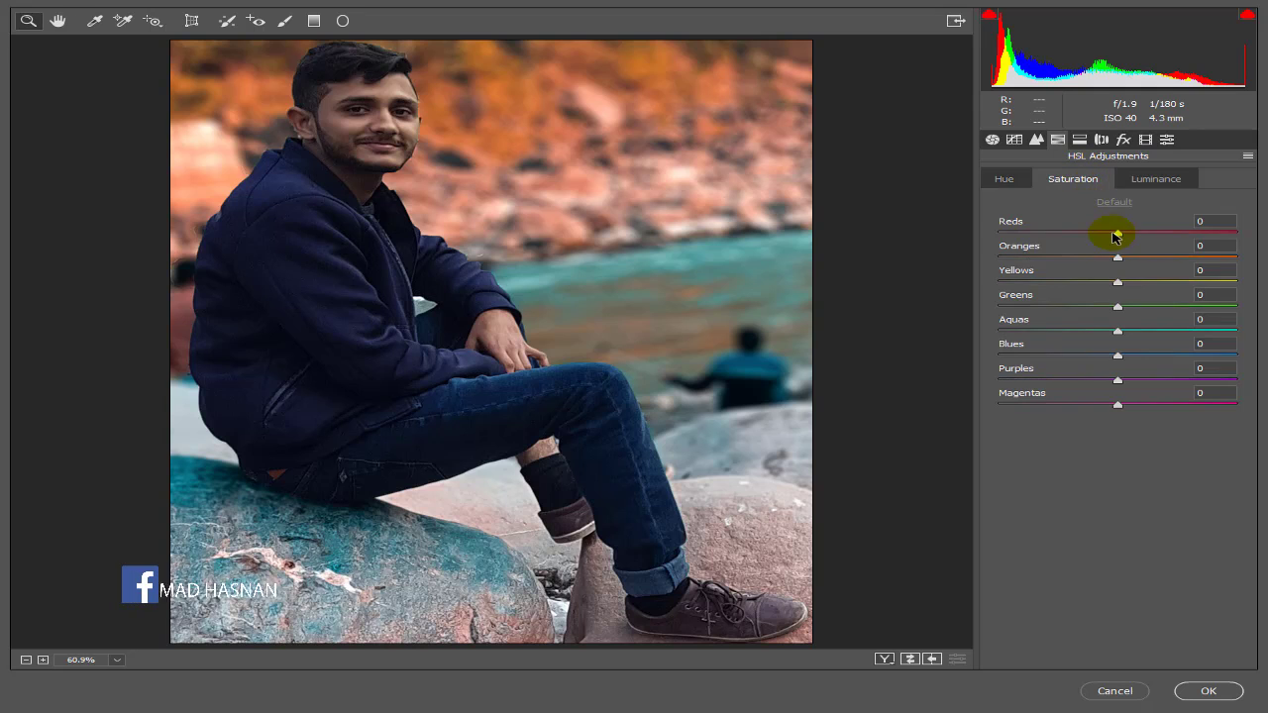
pyautogui.moveTo(1118, 257); pyautogui.dragTo(1051, 258)
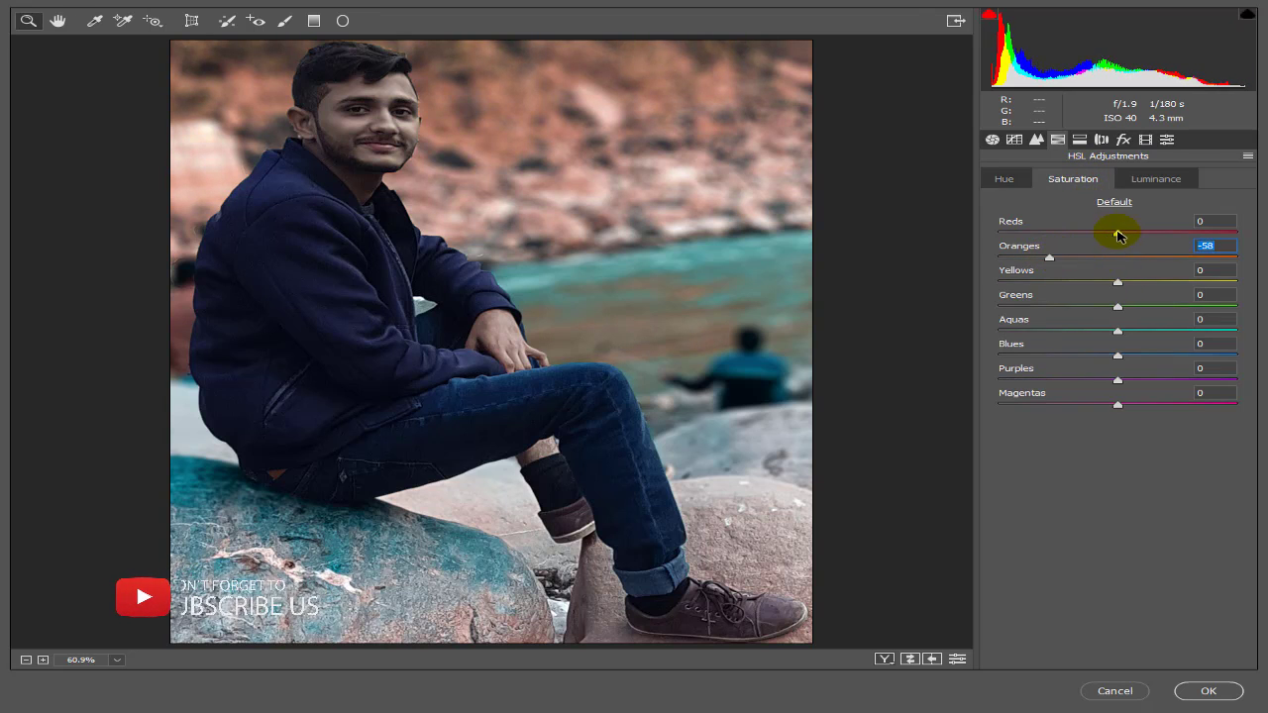
pyautogui.moveTo(1118, 234); pyautogui.dragTo(1180, 238)
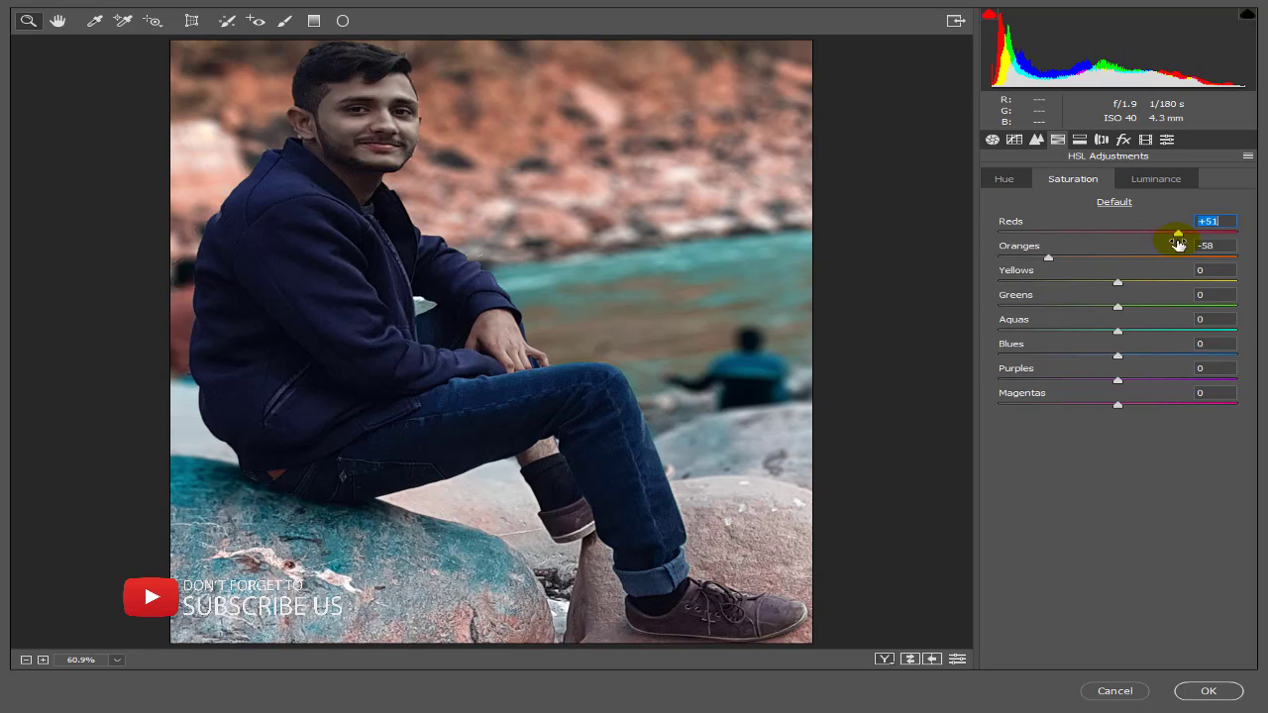
pyautogui.click(1225, 692)
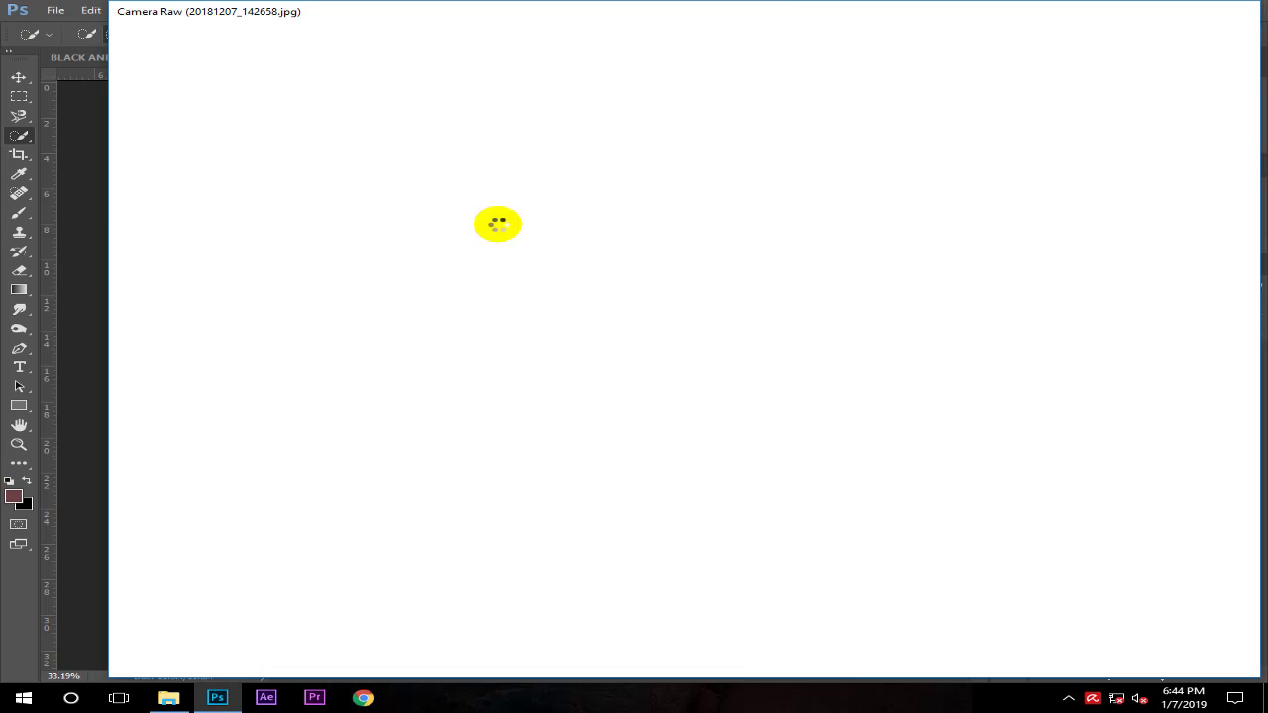
# Darken the man with a Curves point pulled from 133 to 126, then deselect.
pyautogui.hotkey('ctrl', 'd')
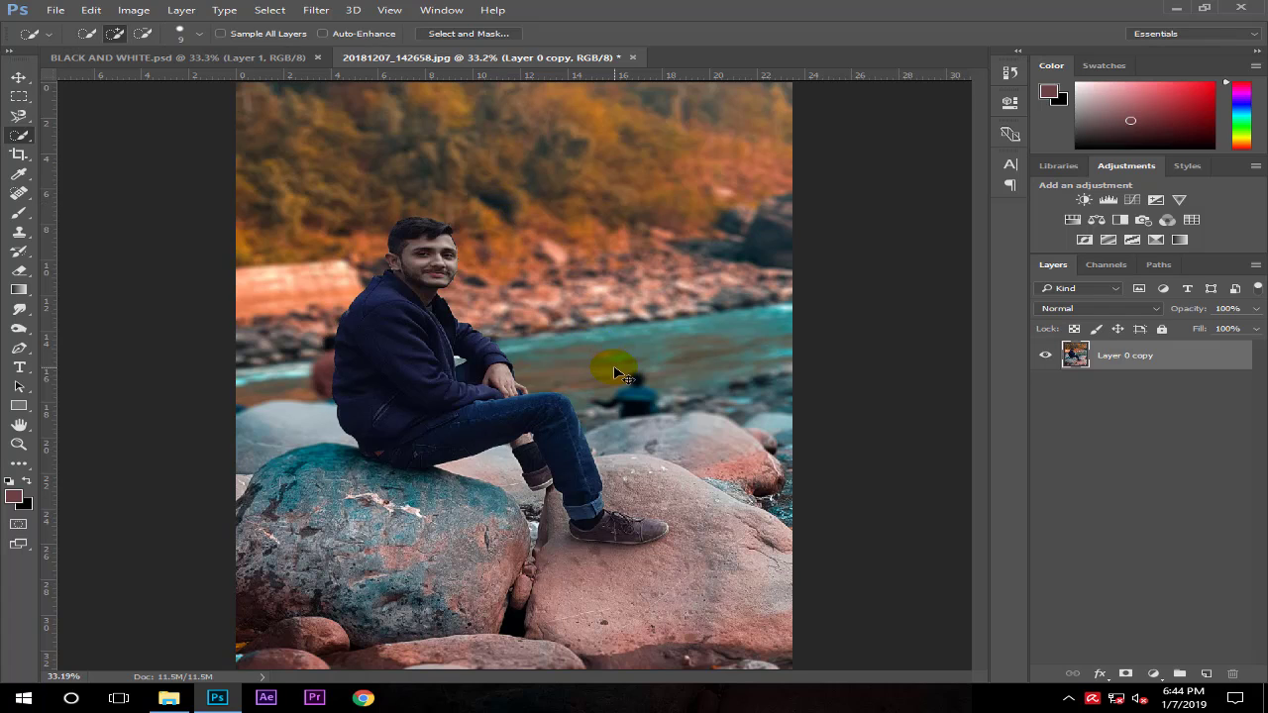
pyautogui.hotkey('ctrl', 'shift', 'd')
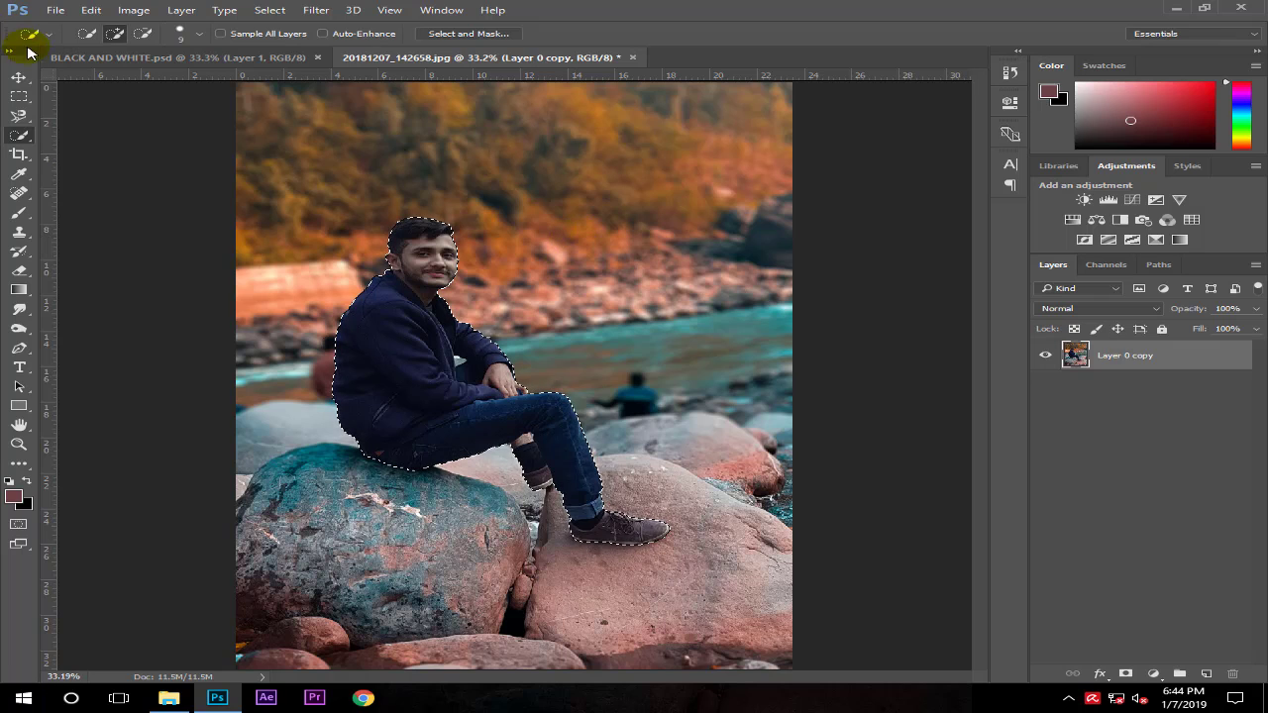
pyautogui.click(27, 76)
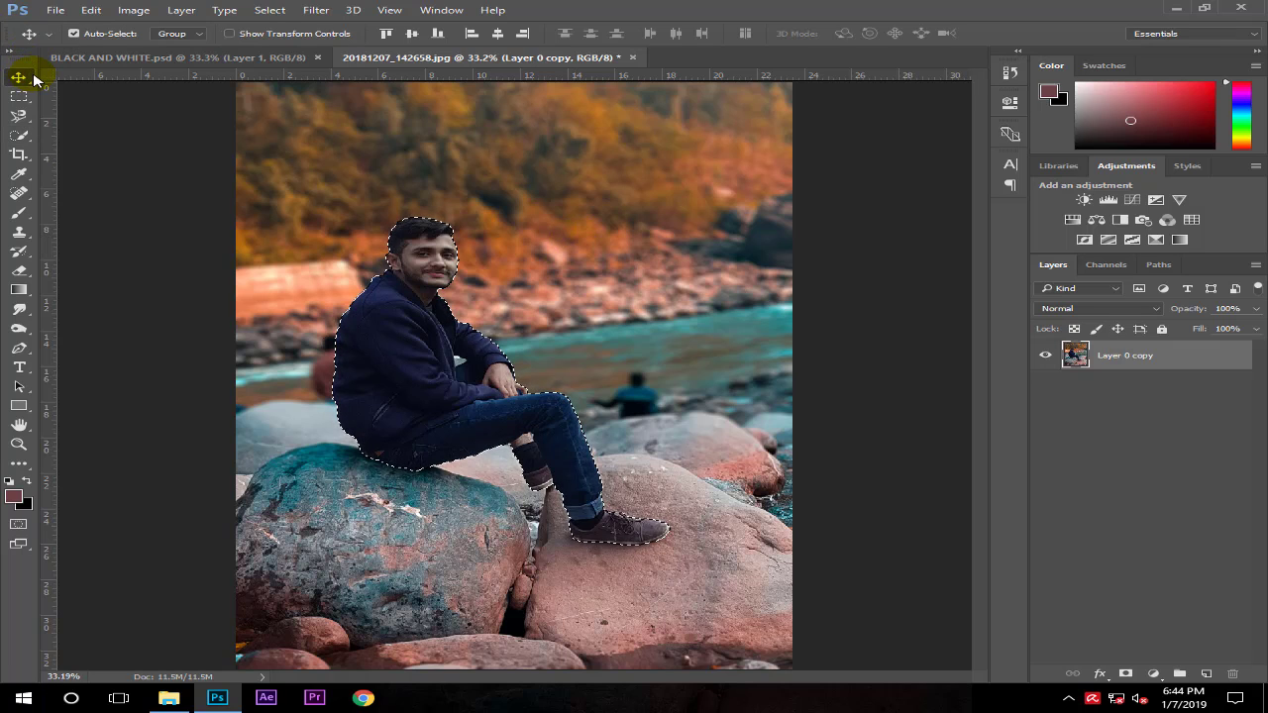
pyautogui.click(134, 10)
pyautogui.moveTo(162, 48)
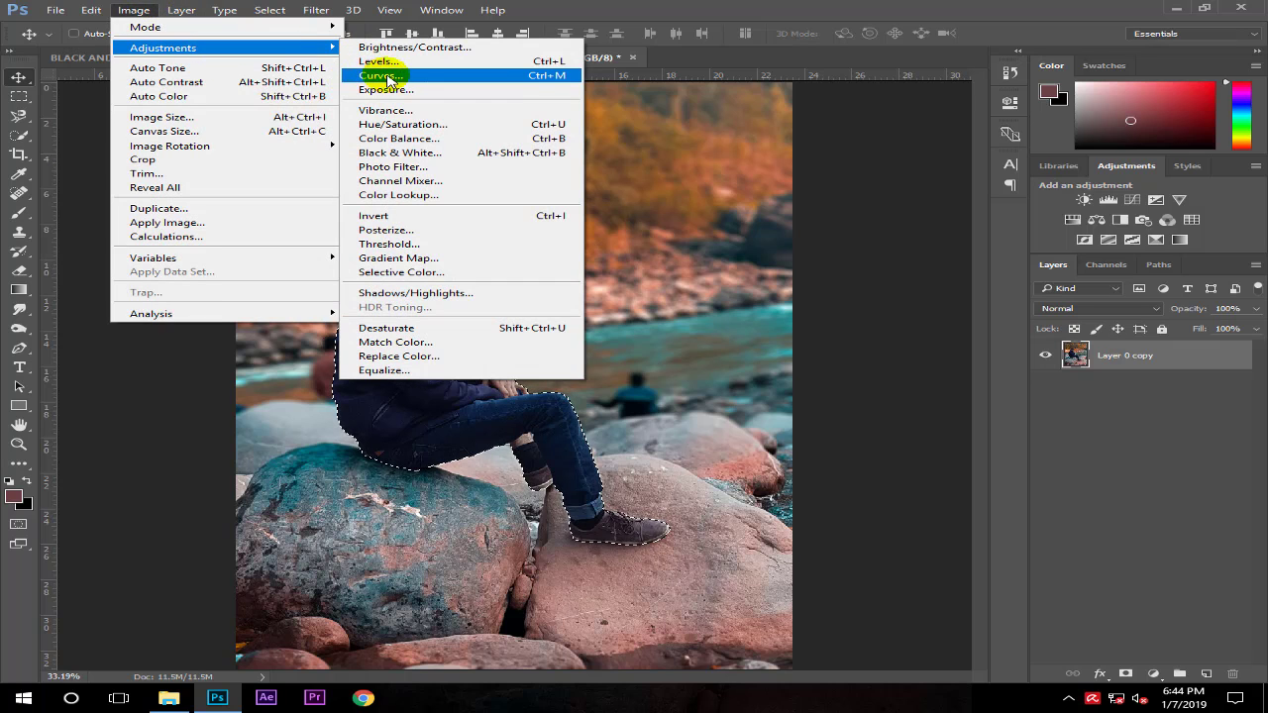
pyautogui.click(402, 83)
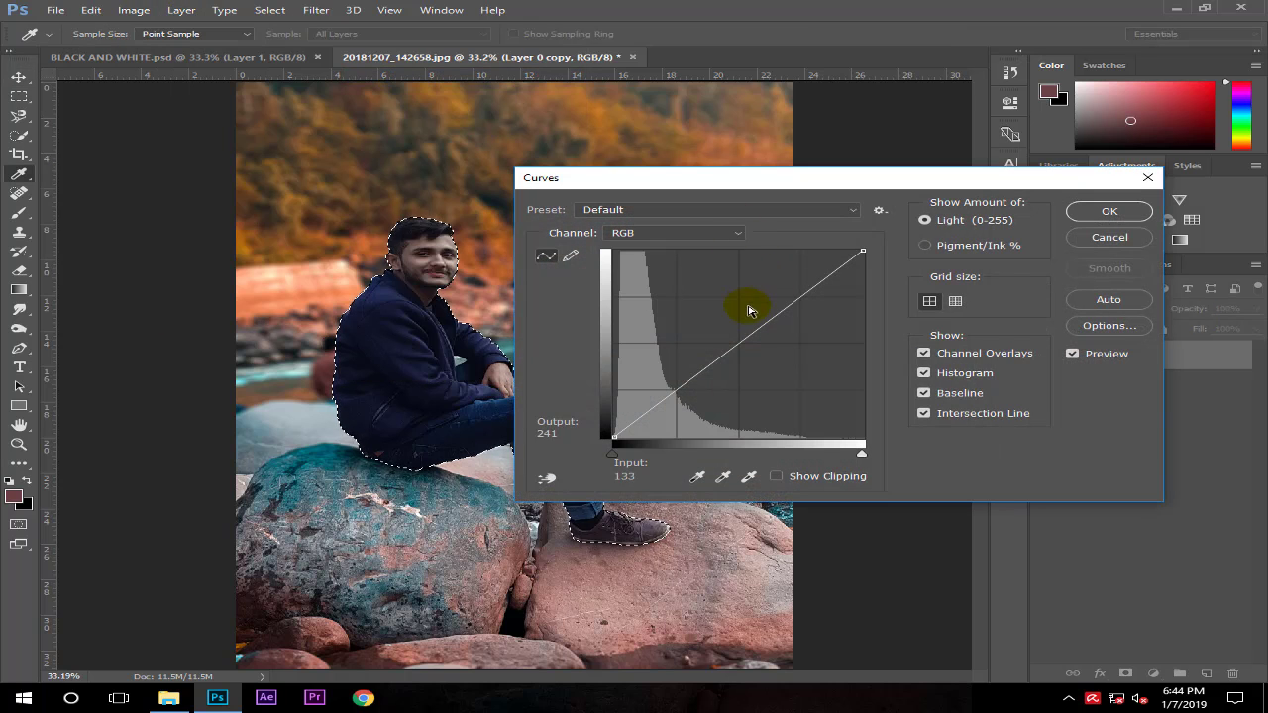
pyautogui.moveTo(741, 341); pyautogui.dragTo(745, 345)
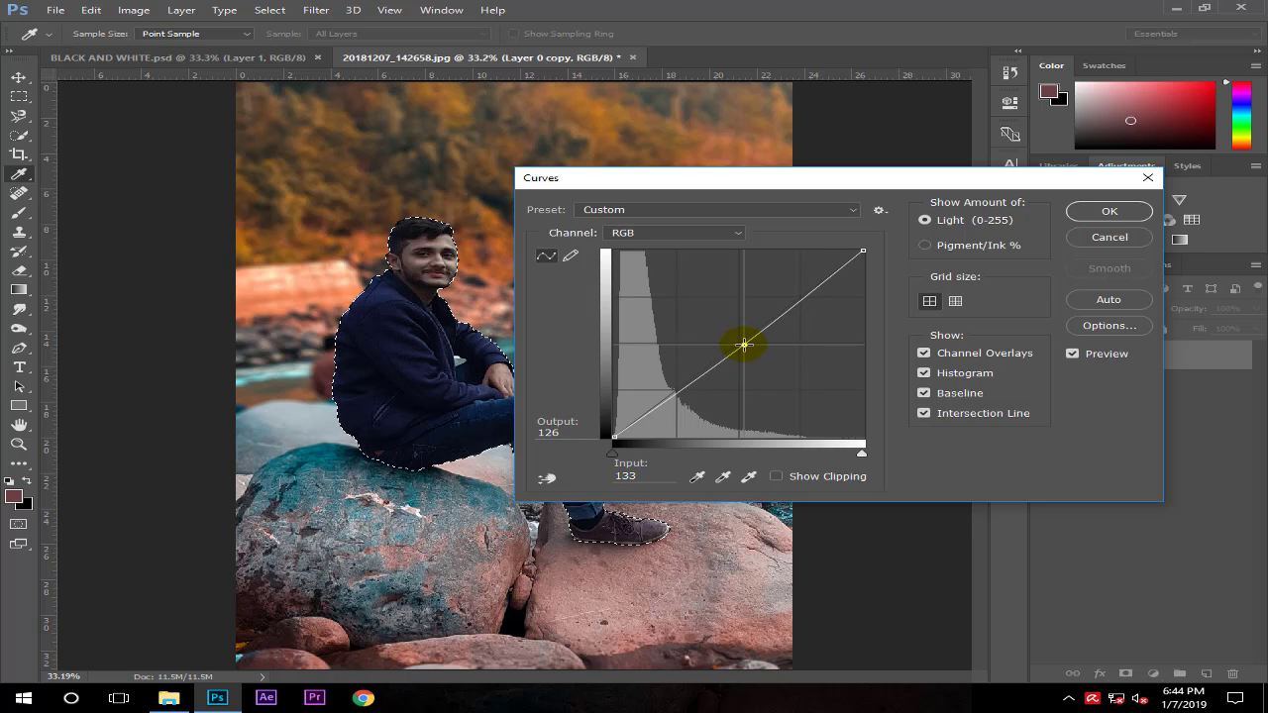
pyautogui.click(1109, 211)
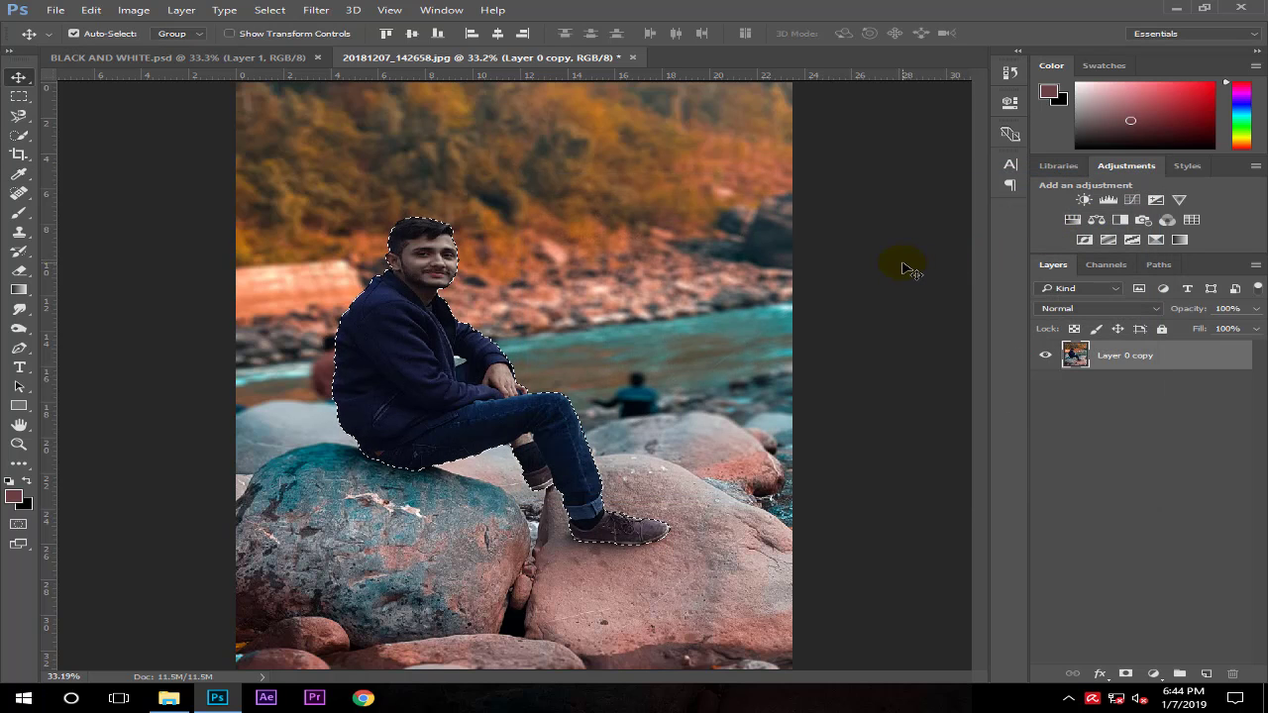
pyautogui.hotkey('ctrl', 'd')
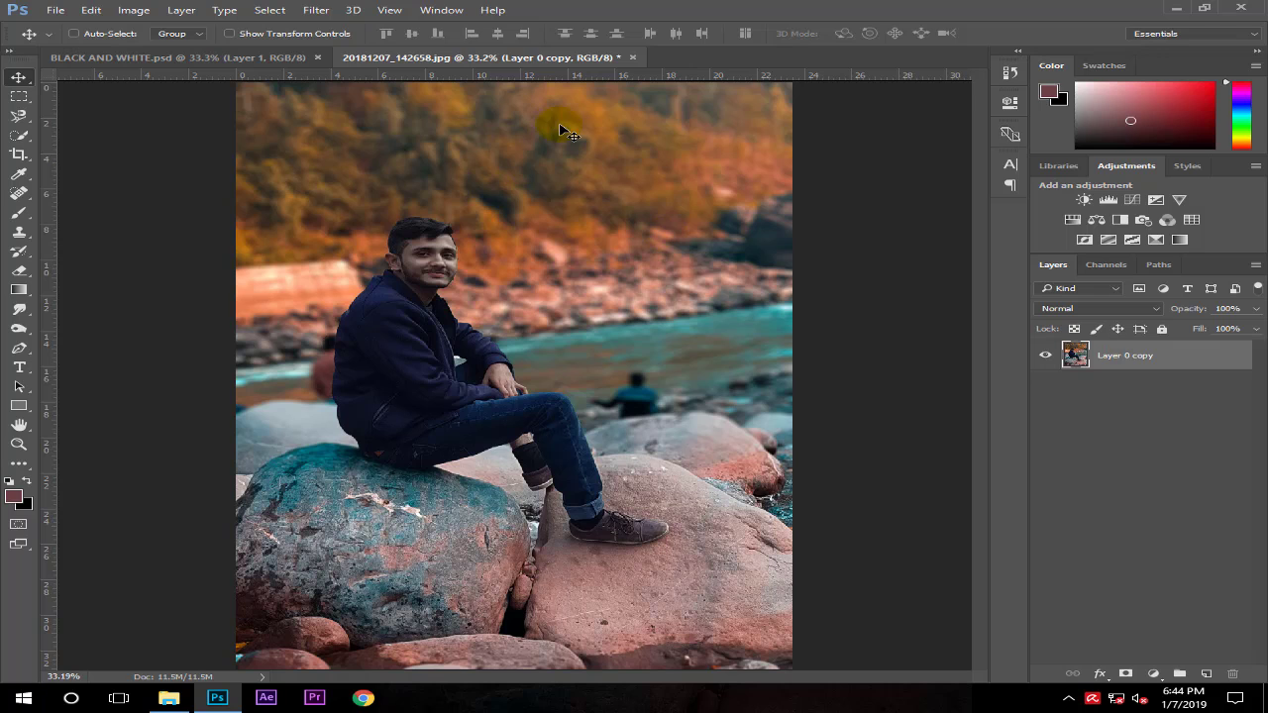
# Duplicate Layer 0 copy as Layer 0 copy 2 and bring up the Image adjustments menu.
pyautogui.rightClick(1196, 357)
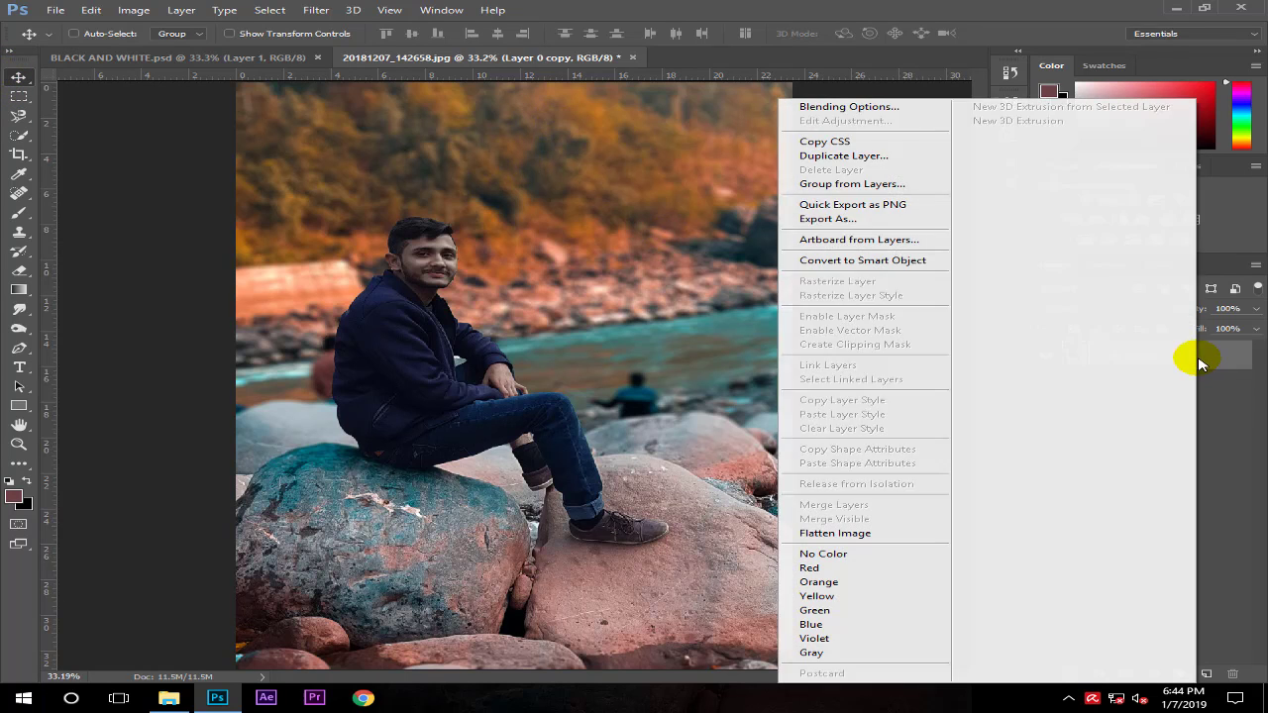
pyautogui.click(862, 156)
pyautogui.click(807, 213)
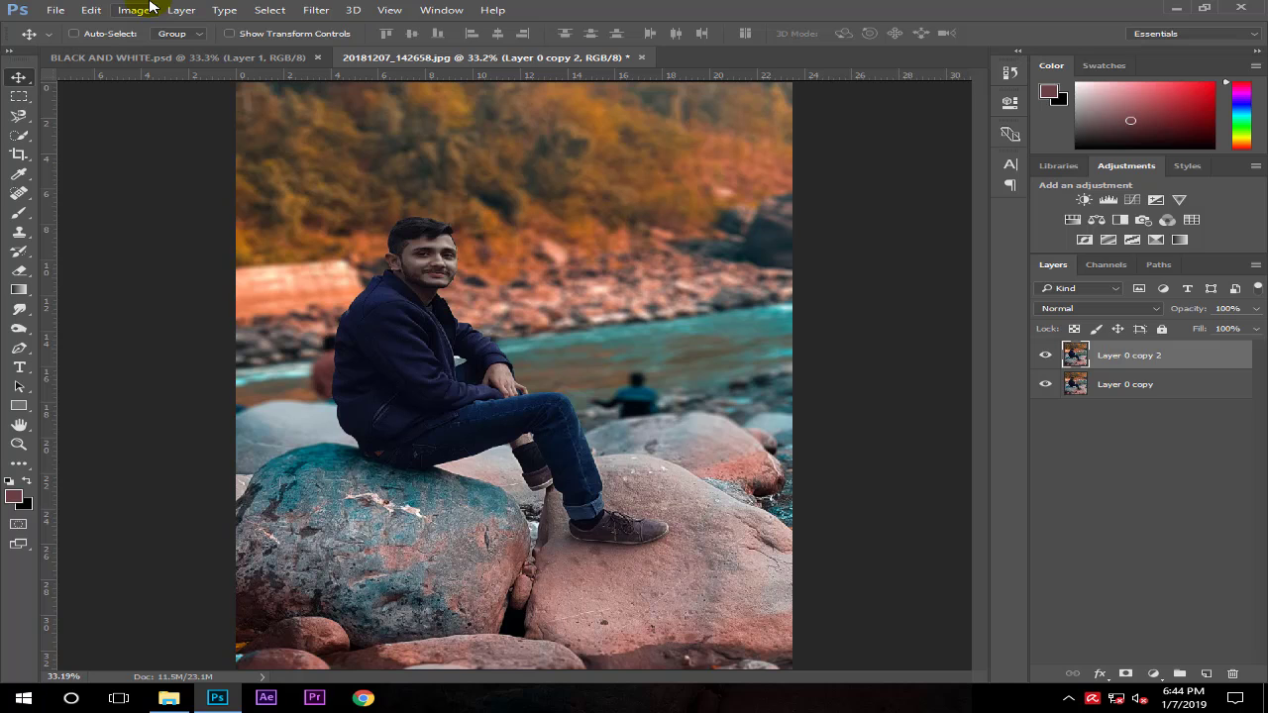
pyautogui.click(135, 10)
pyautogui.moveTo(164, 48)
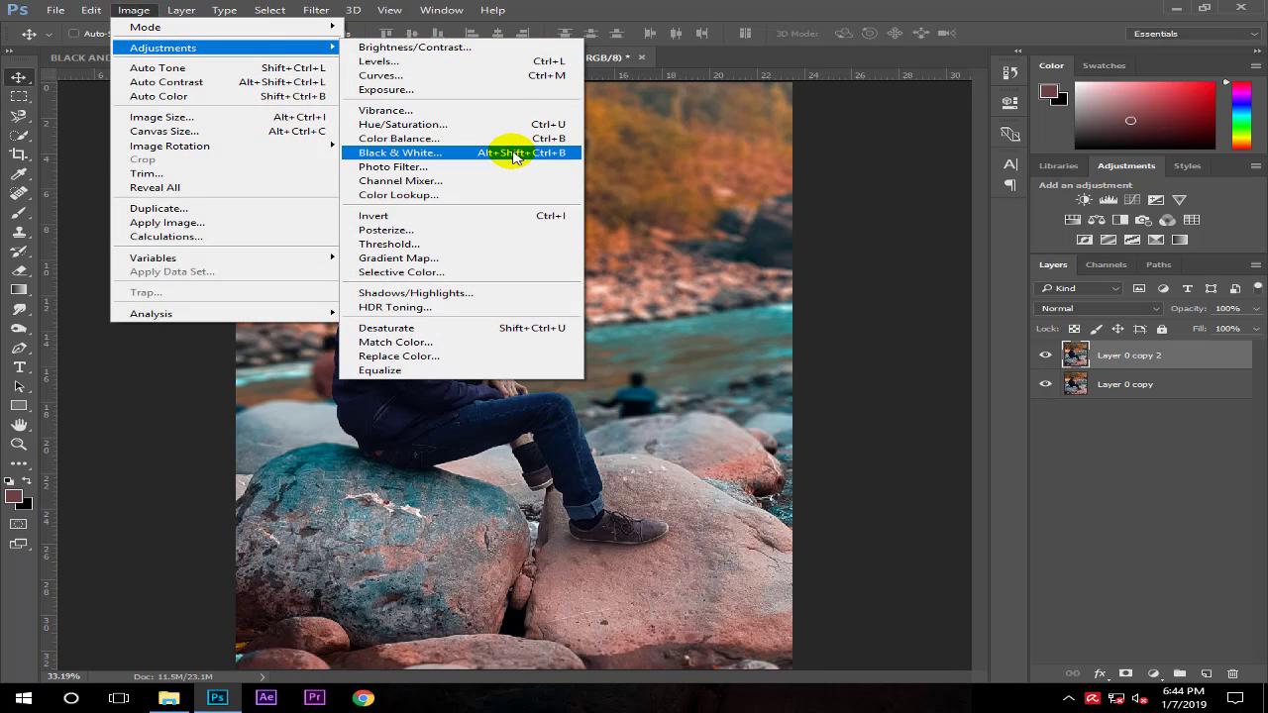
# Convert Layer 0 copy 2 to black and white with Reds at 9% and Yellows at 85%.
pyautogui.click(503, 153)
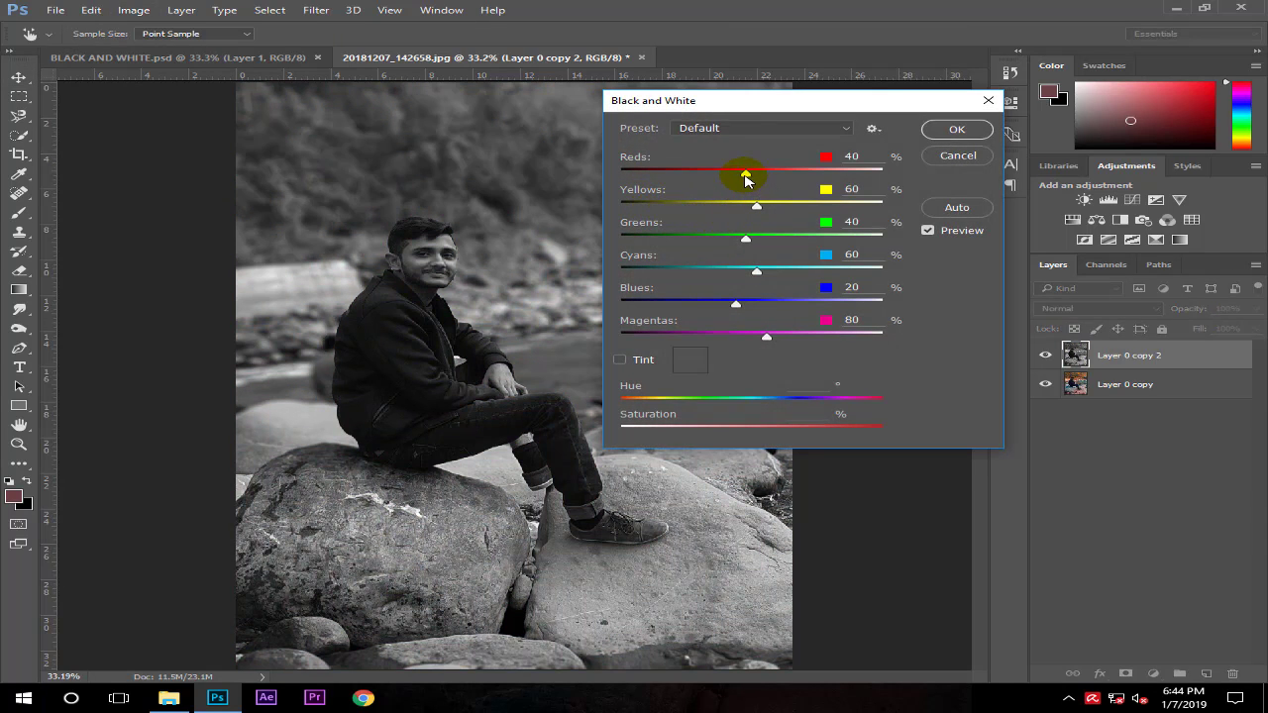
pyautogui.moveTo(747, 172)
pyautogui.mouseDown()
pyautogui.moveTo(770, 170)
pyautogui.moveTo(730, 173)
pyautogui.mouseUp()
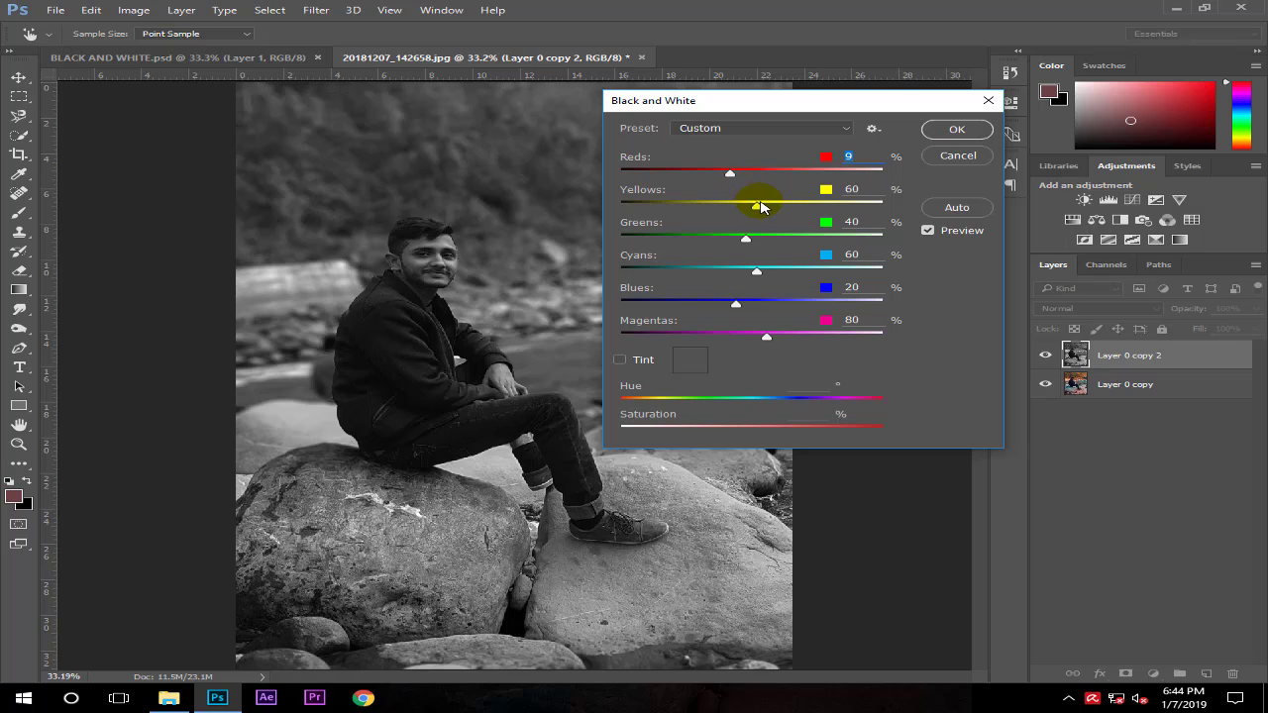
pyautogui.moveTo(788, 208); pyautogui.dragTo(770, 205)
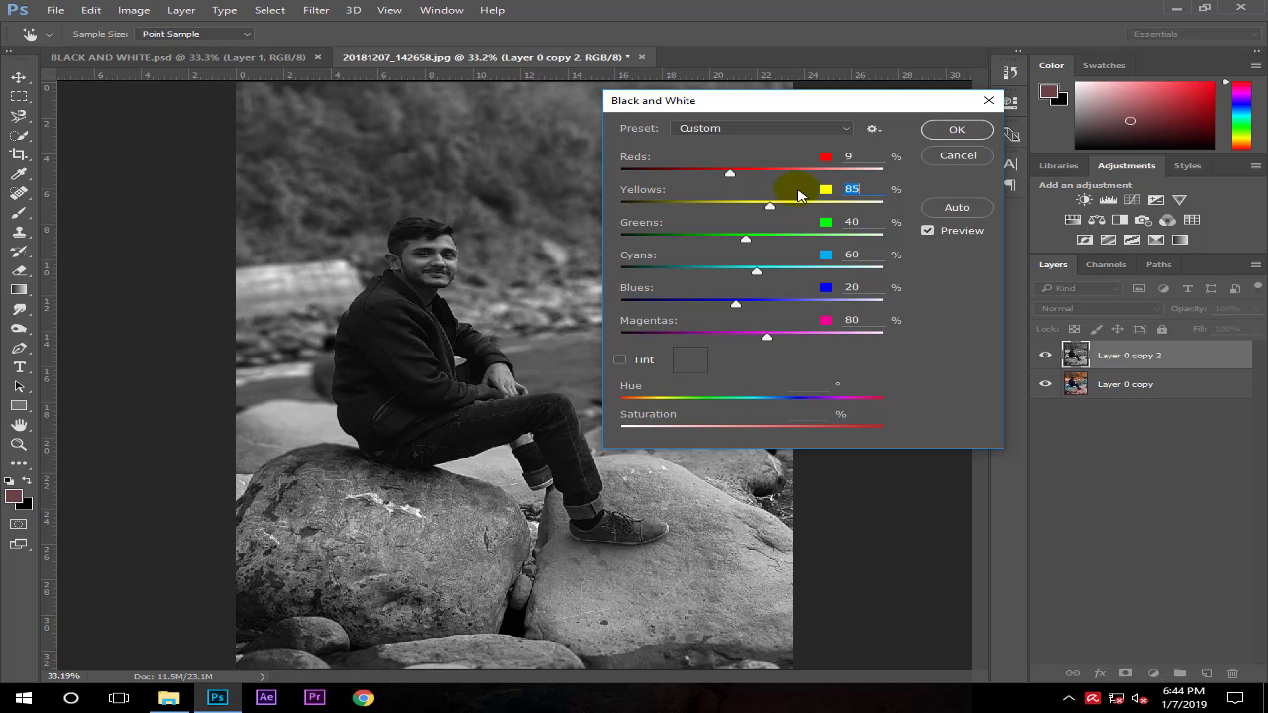
pyautogui.click(959, 130)
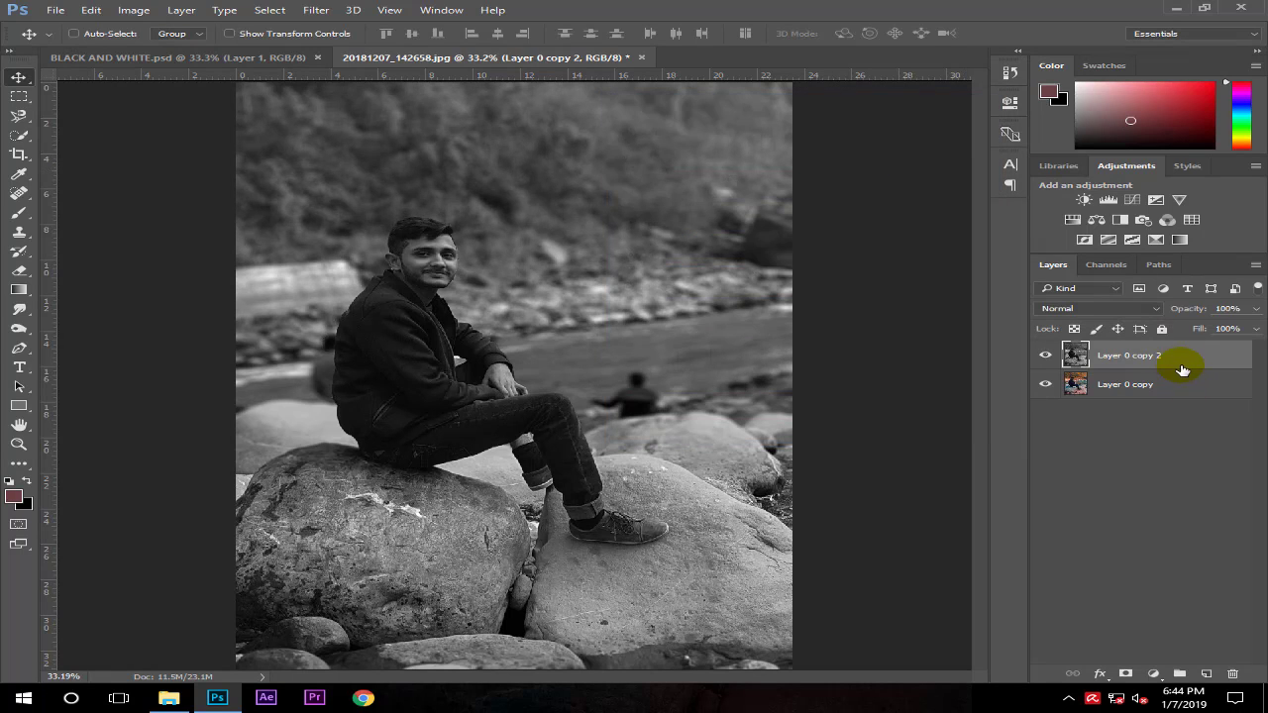
pyautogui.click(1125, 674)
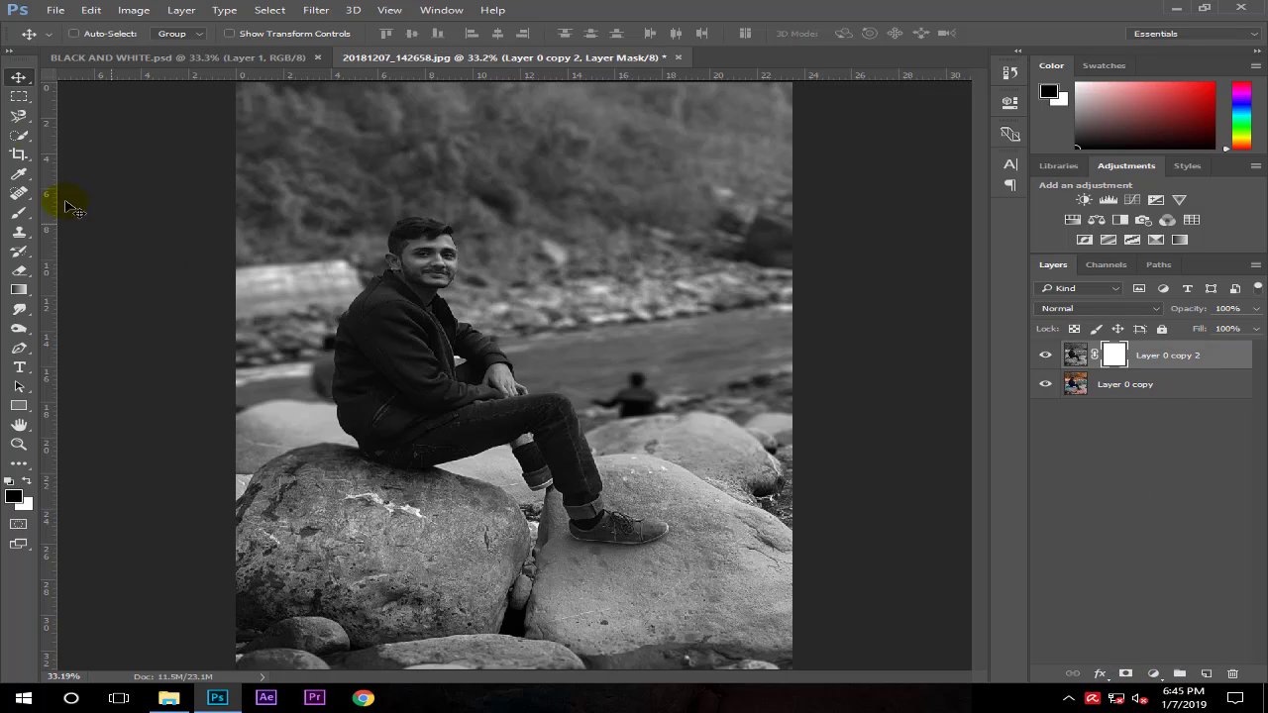
pyautogui.click(18, 212)
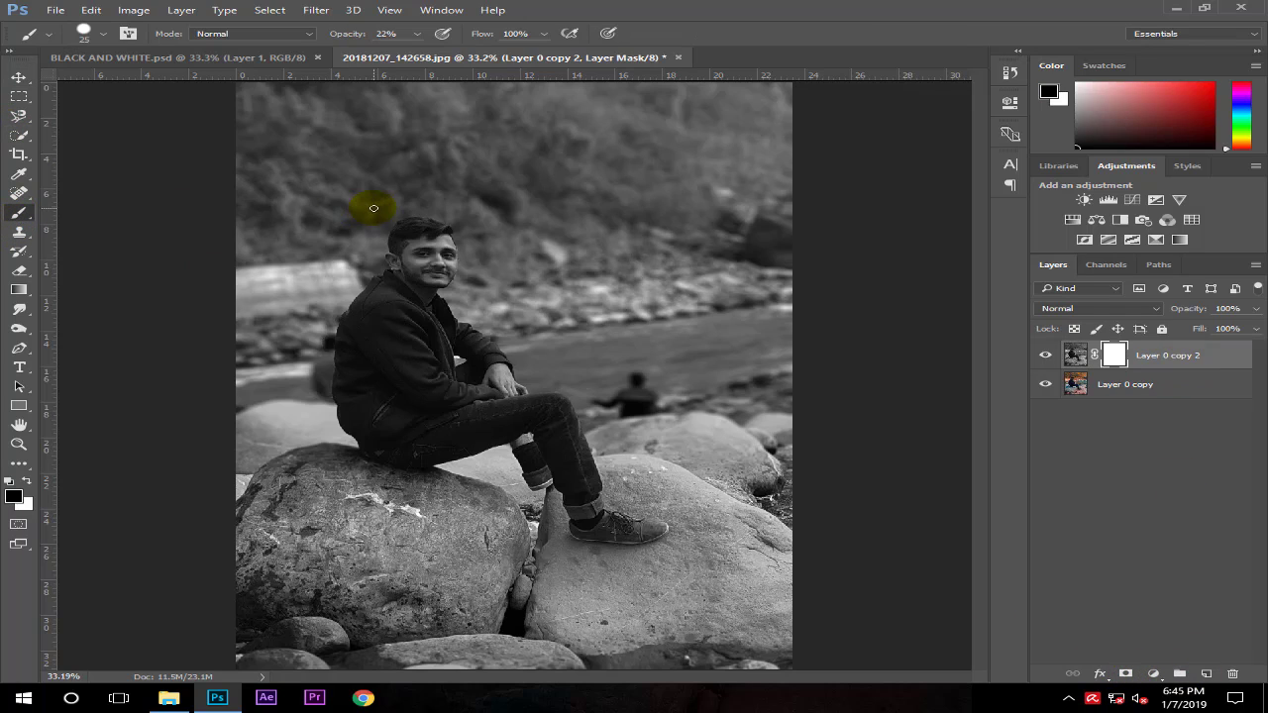
pyautogui.click(19, 76)
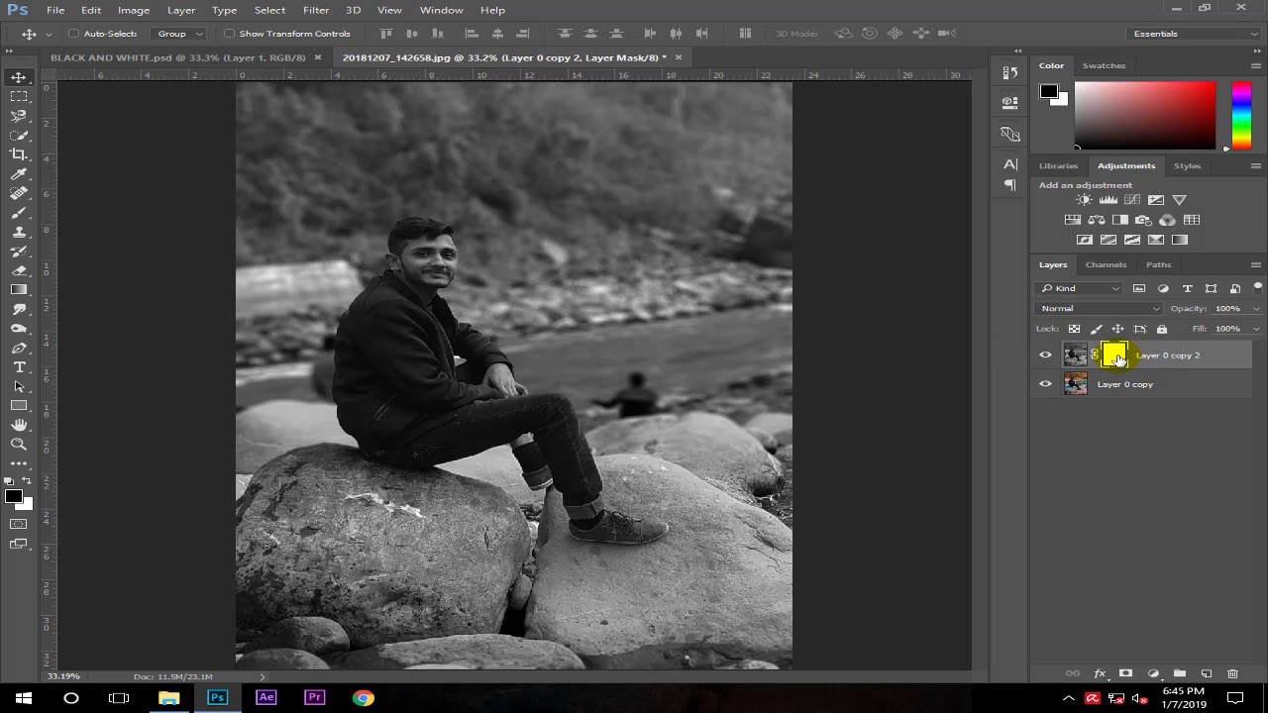
pyautogui.rightClick(1115, 359)
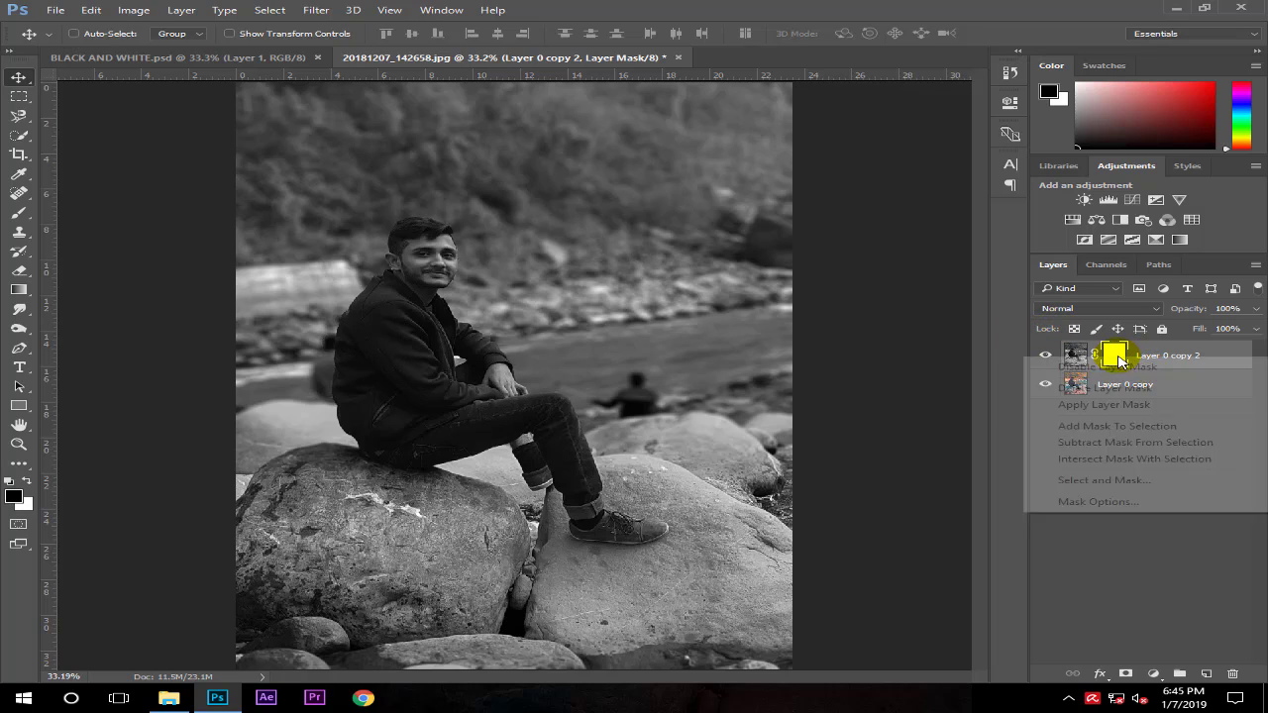
pyautogui.click(1115, 405)
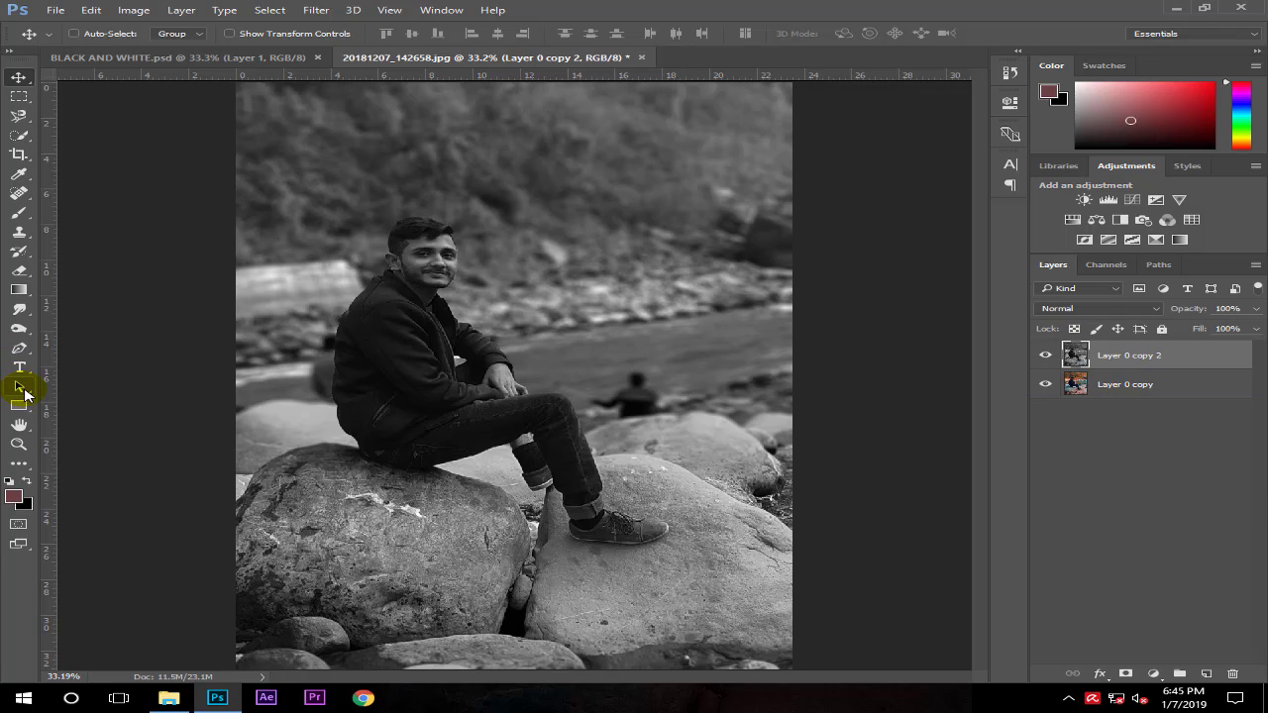
# Draw a rectangle shape over the seated man.
pyautogui.click(24, 402)
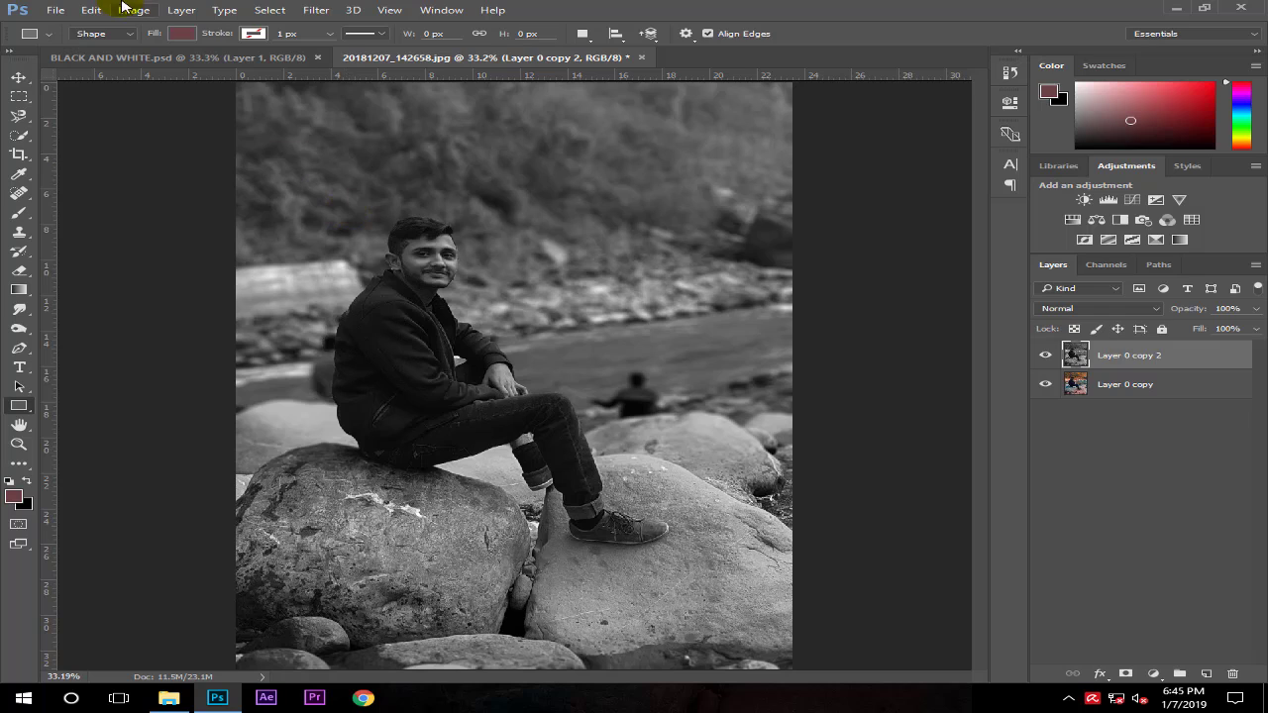
pyautogui.click(179, 34)
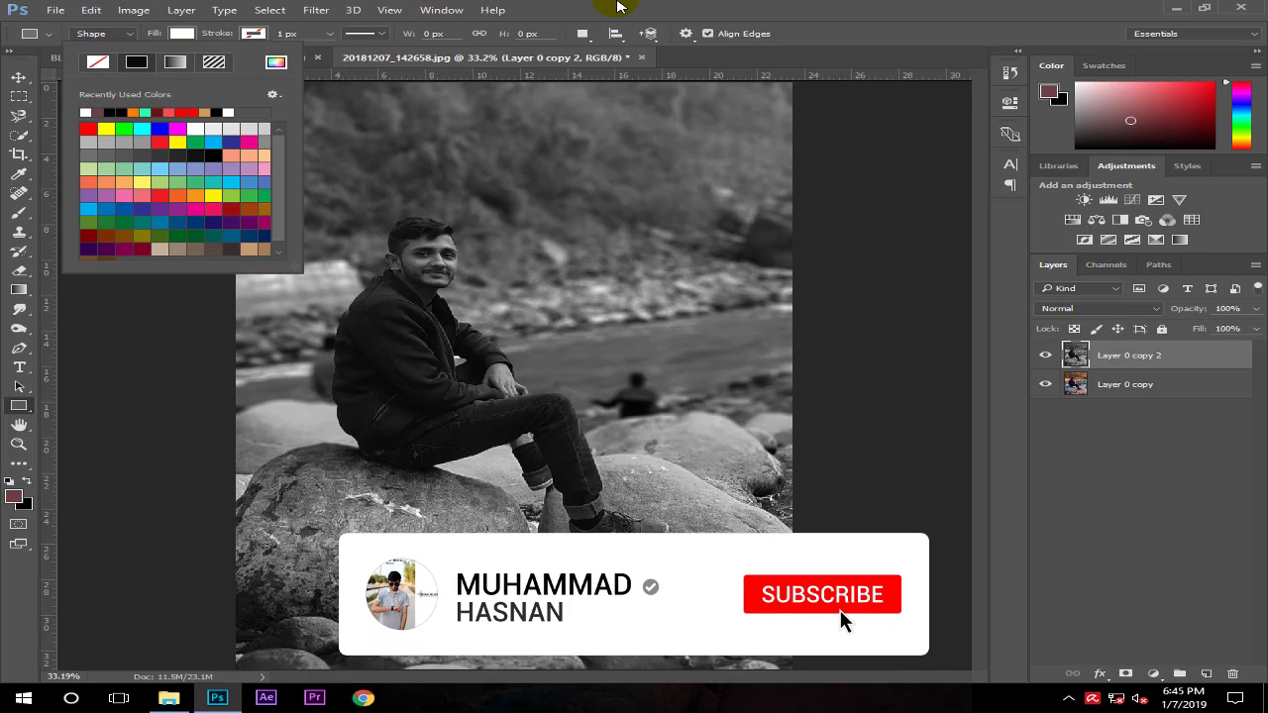
pyautogui.click(448, 280)
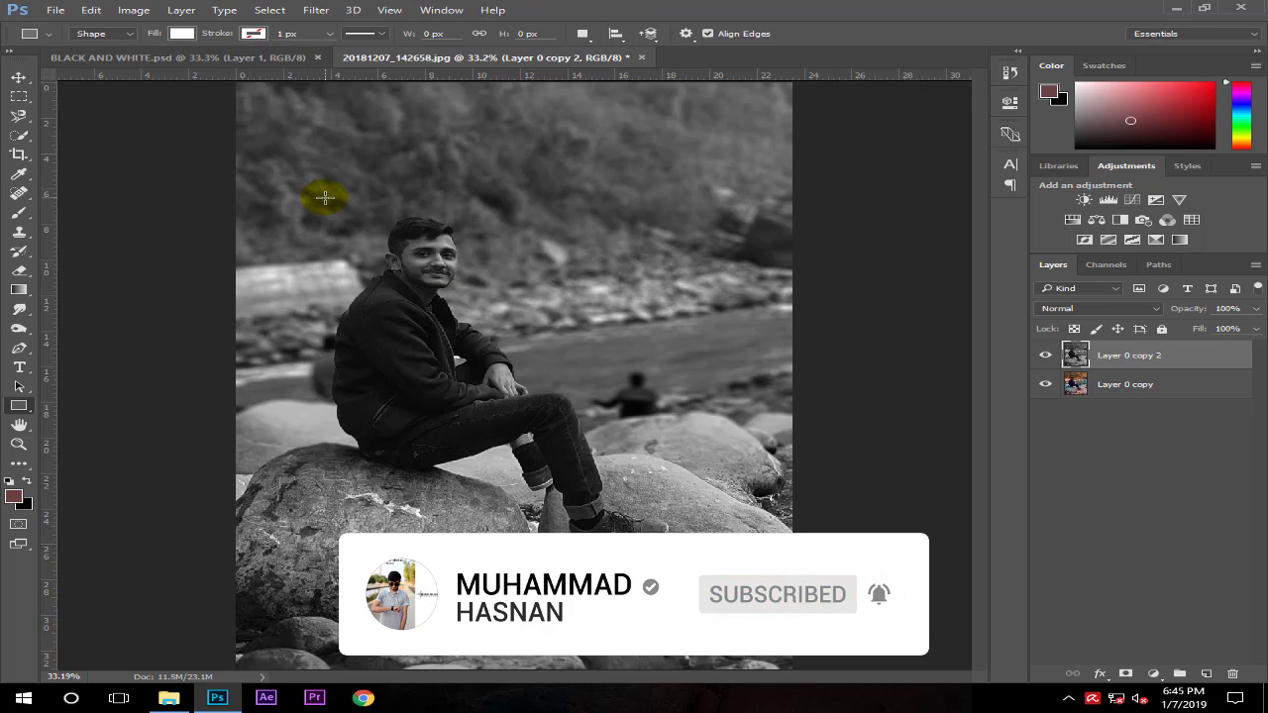
pyautogui.moveTo(325, 198)
pyautogui.mouseDown()
pyautogui.moveTo(727, 552)
pyautogui.moveTo(623, 524)
pyautogui.mouseUp()
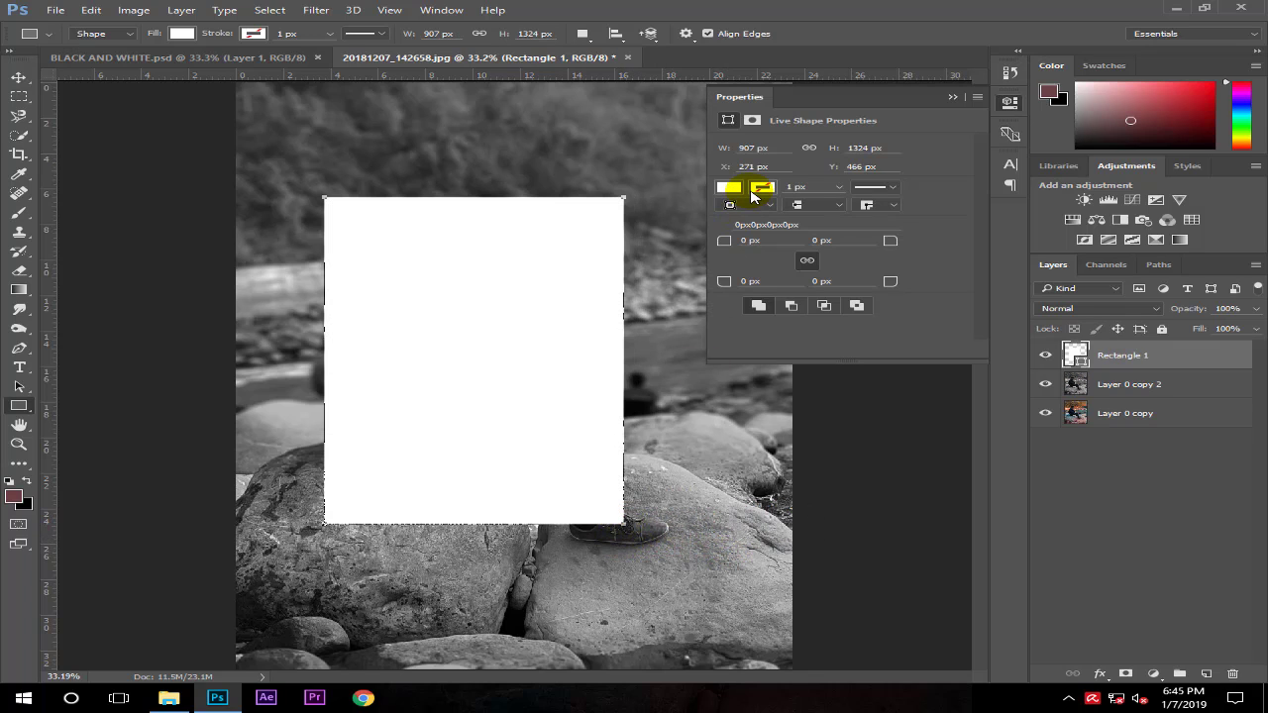
# Give the rectangle no fill and a white 8 px outline.
pyautogui.click(753, 194)
pyautogui.click(732, 266)
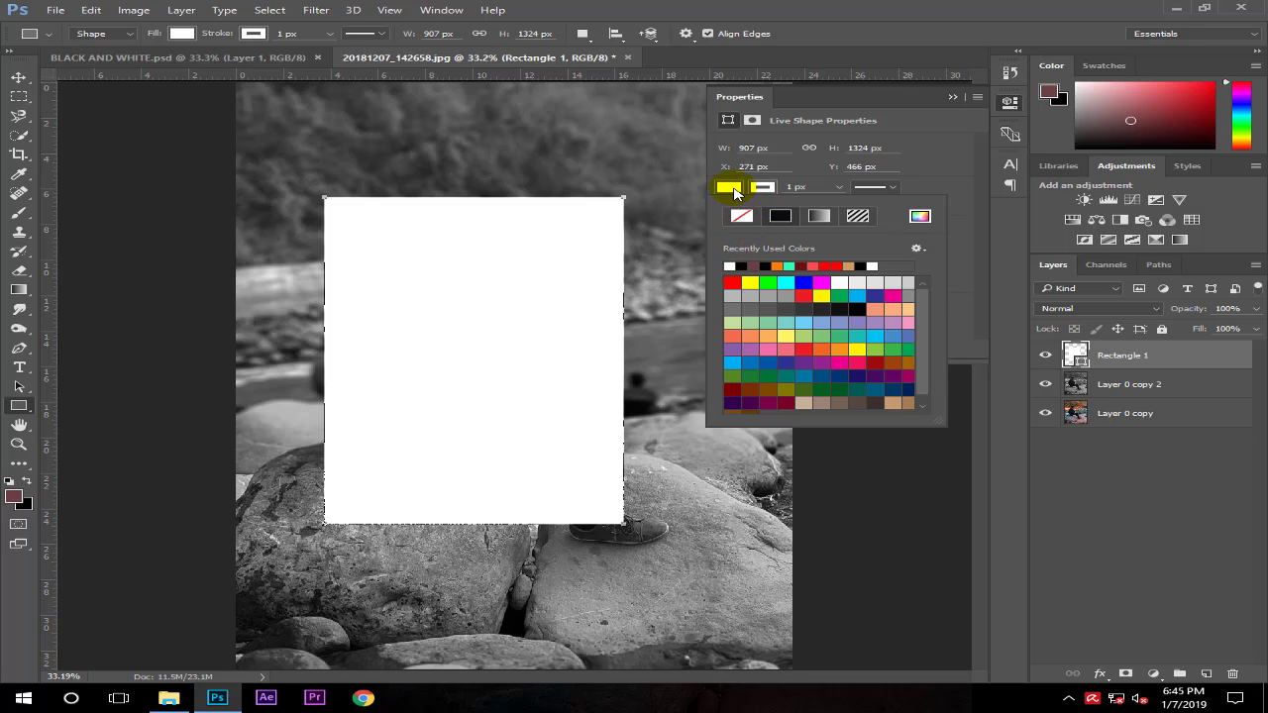
pyautogui.click(739, 222)
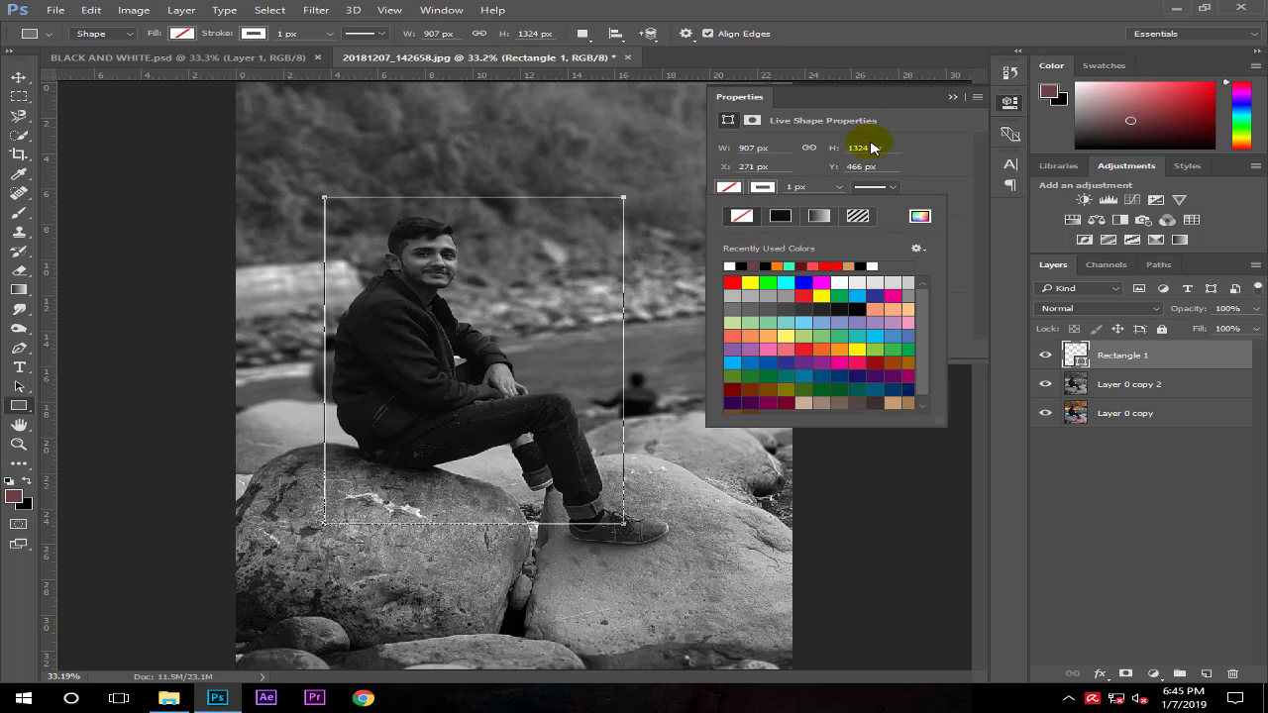
pyautogui.click(810, 190)
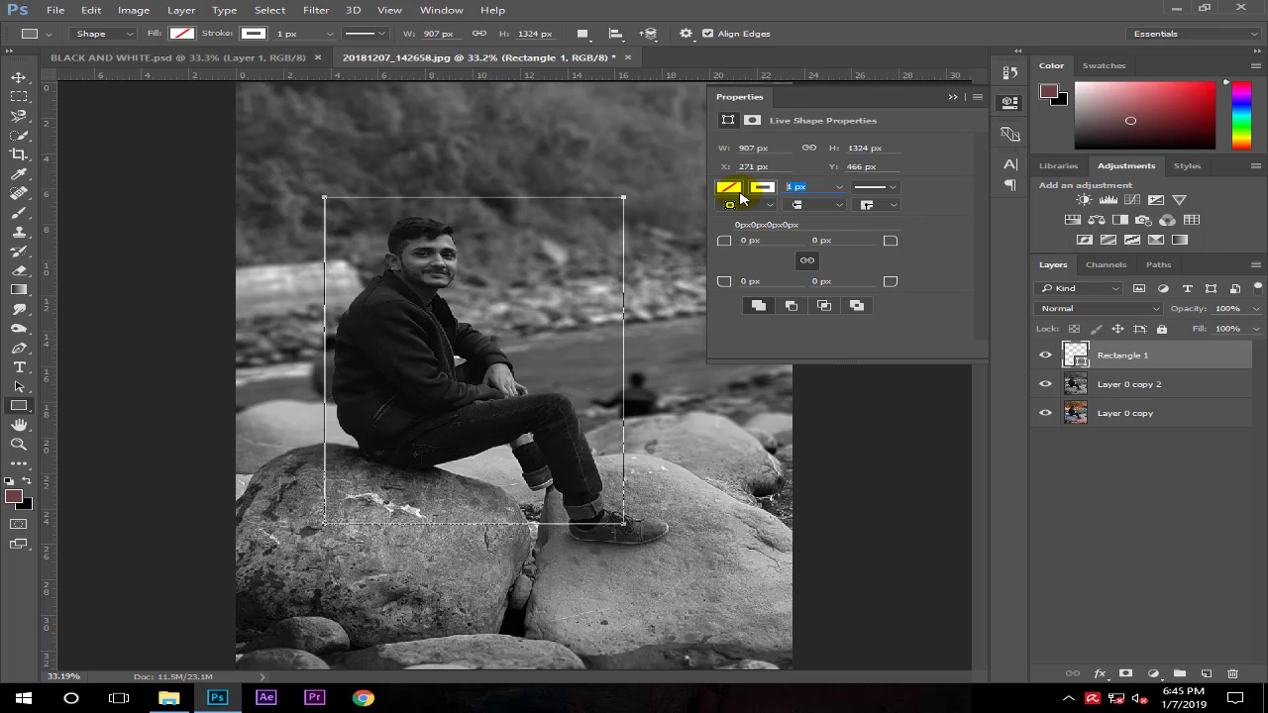
pyautogui.write('50')
pyautogui.press('Return')
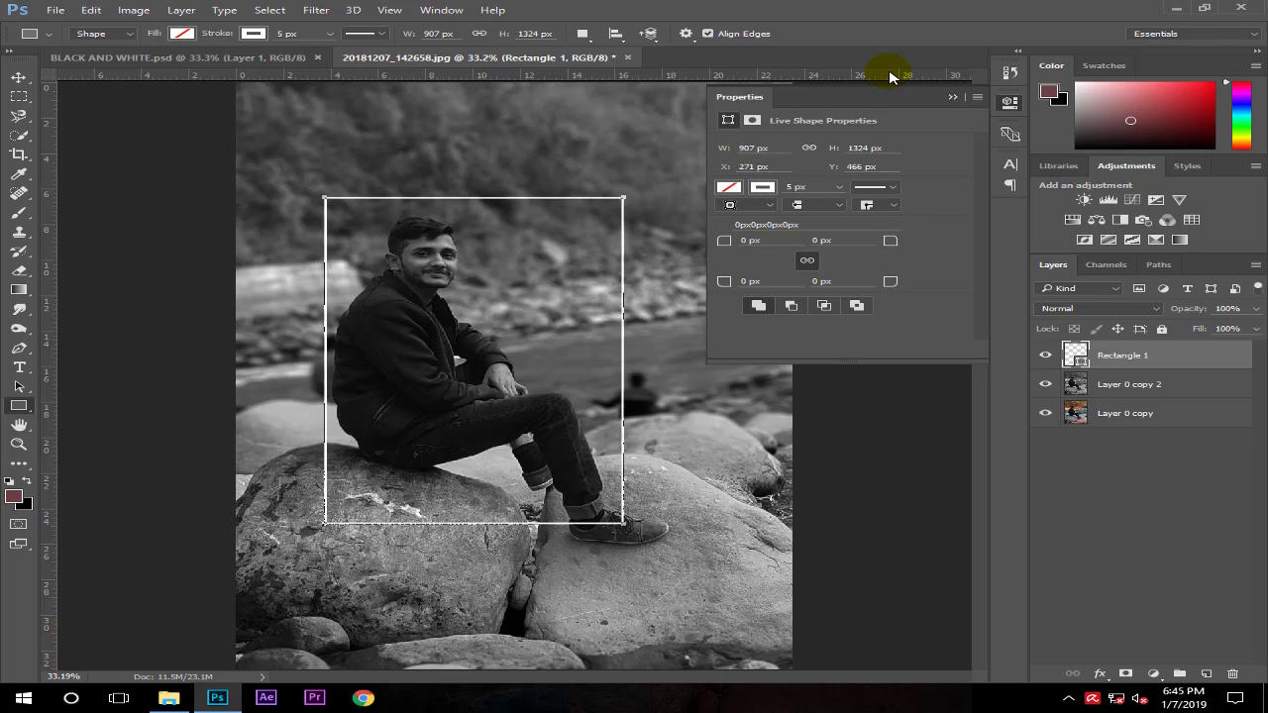
pyautogui.click(808, 188)
pyautogui.write('8')
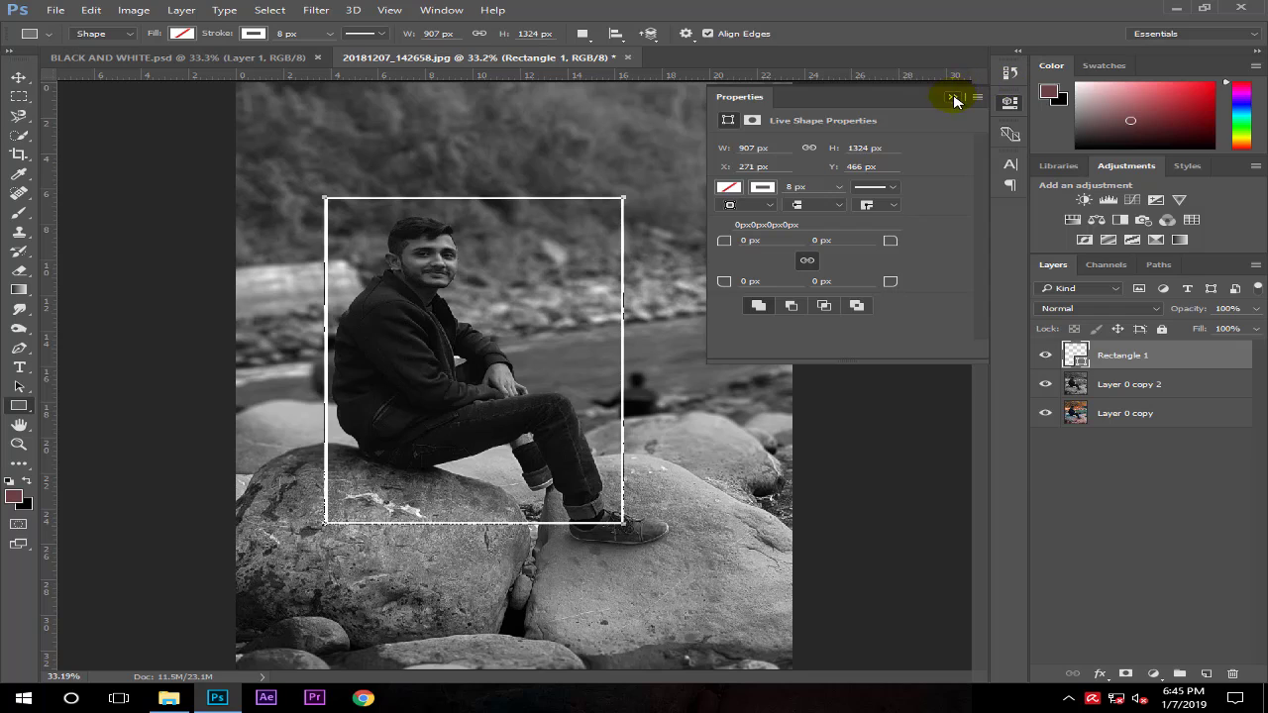
pyautogui.click(954, 100)
pyautogui.click(18, 76)
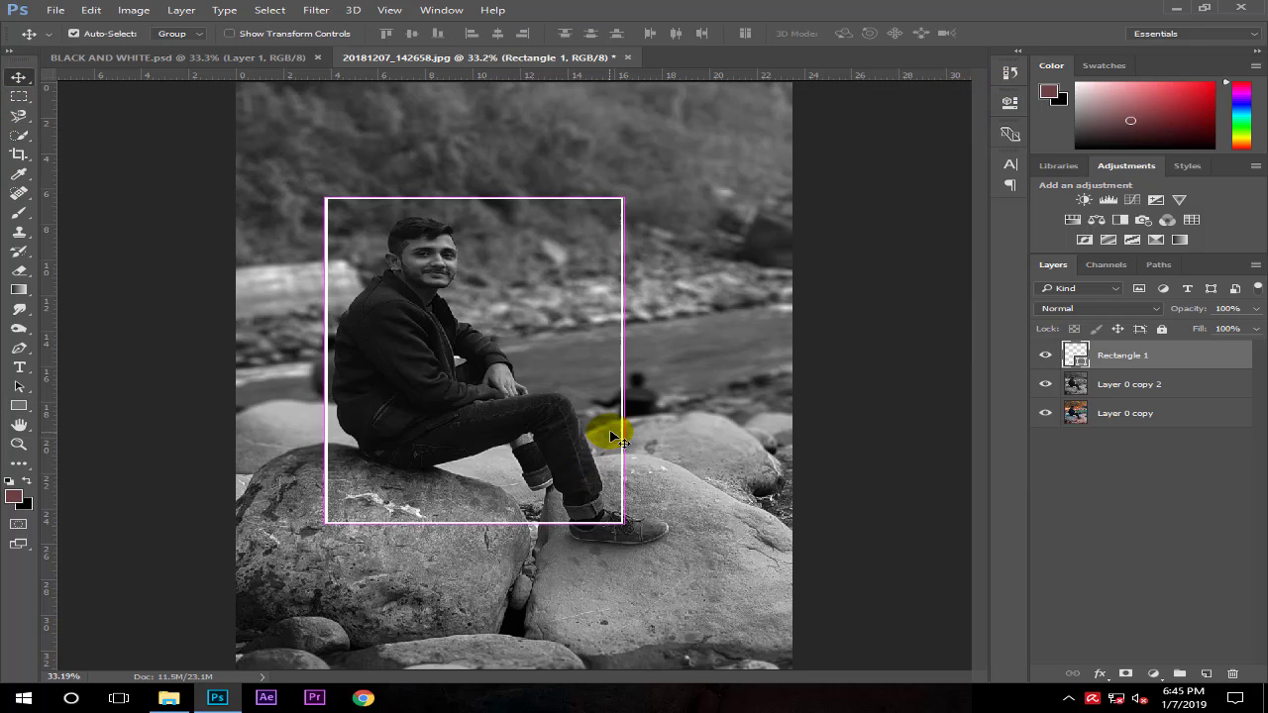
# Shrink Rectangle 1 slightly, rotate it about -12.3°, and nudge it left and down around the man.
pyautogui.hotkey('ctrl', 't')
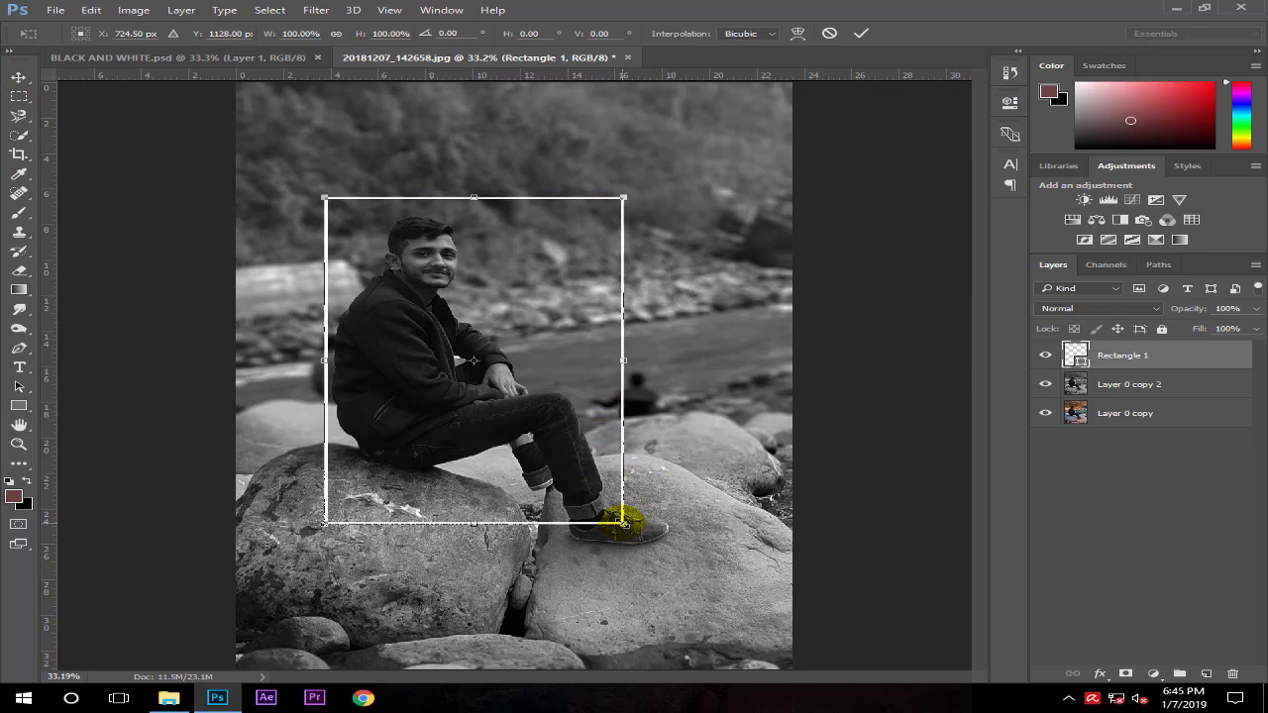
pyautogui.moveTo(624, 522); pyautogui.dragTo(558, 407)
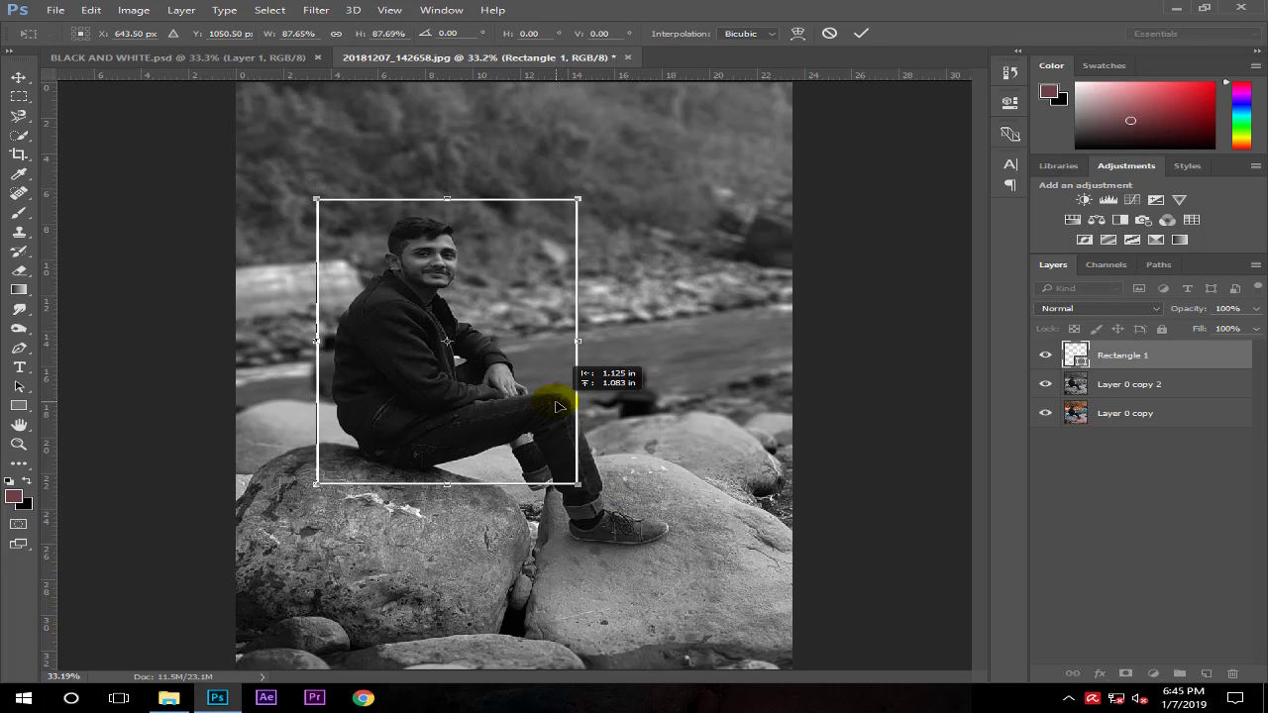
pyautogui.moveTo(731, 284); pyautogui.dragTo(695, 248)
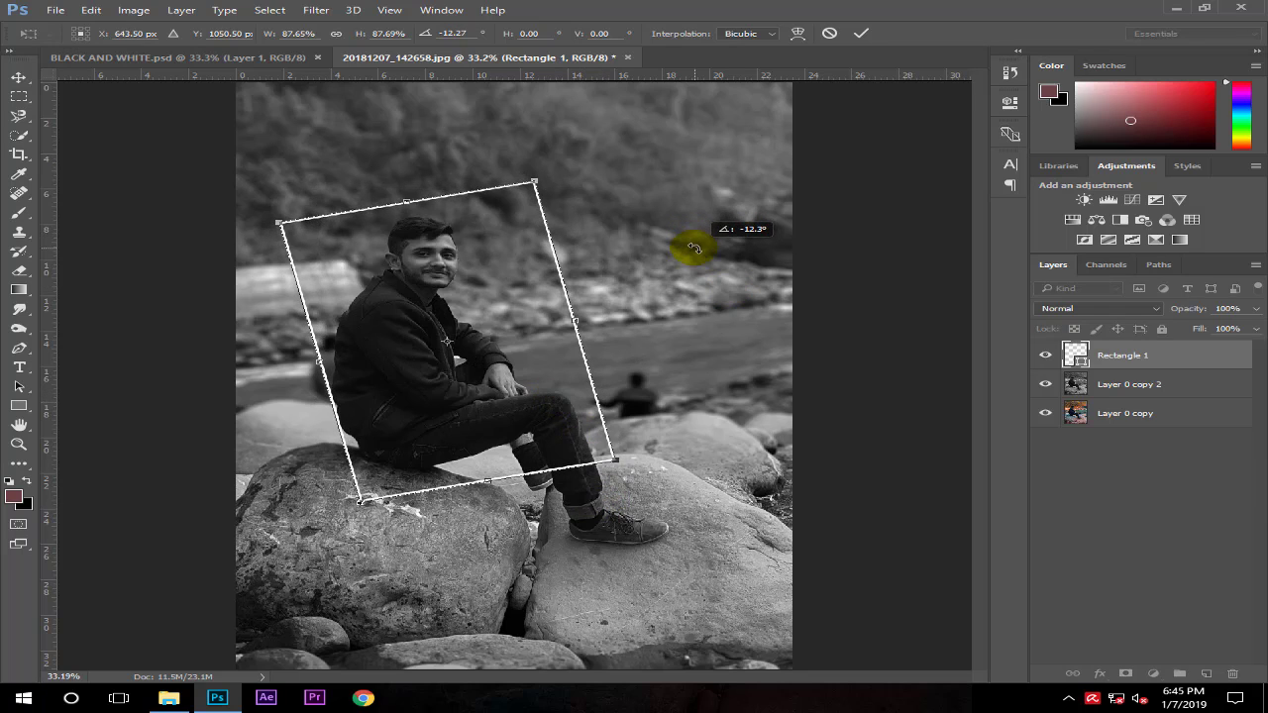
pyautogui.moveTo(507, 316); pyautogui.dragTo(500, 324)
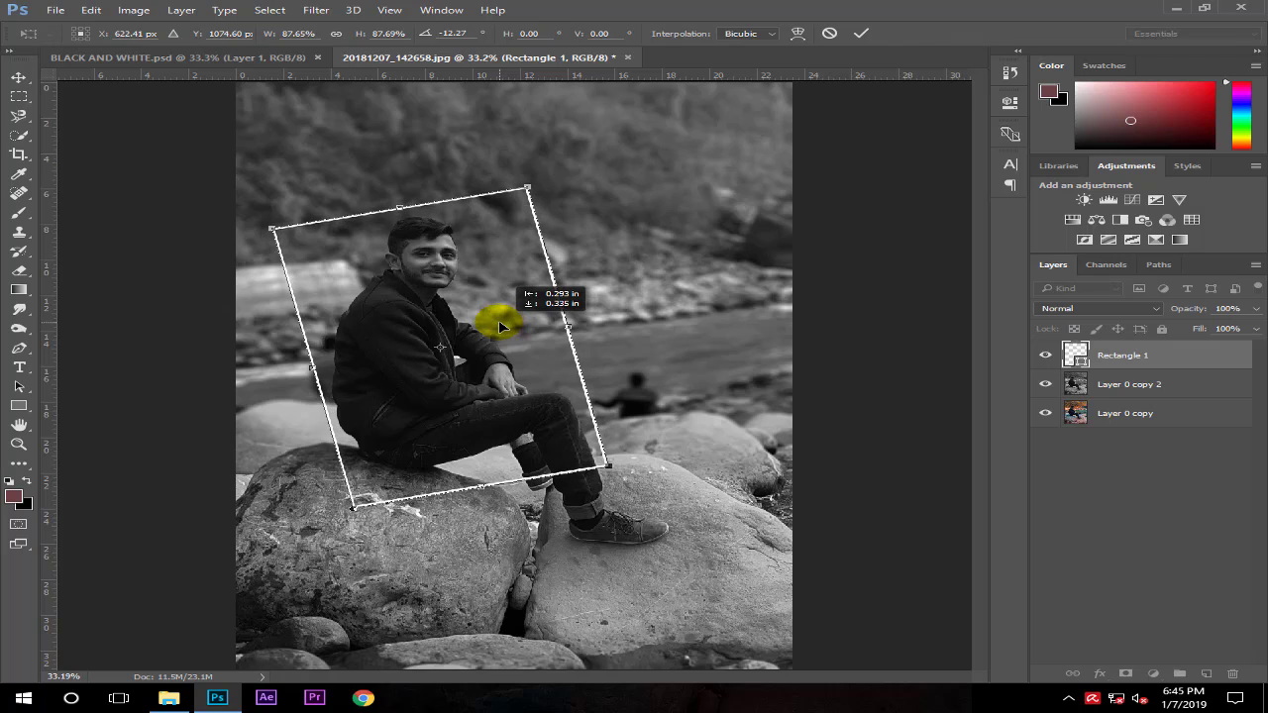
pyautogui.press('Return')
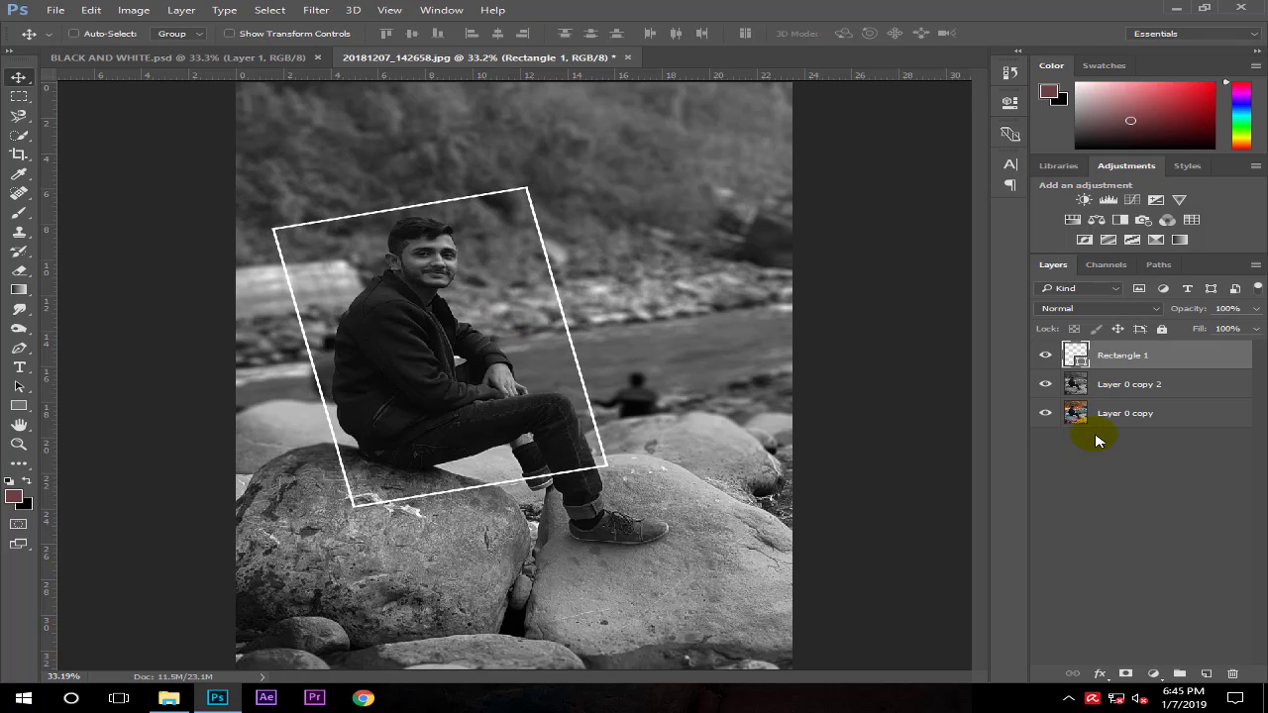
pyautogui.click(1163, 388)
# Add a layer mask to Layer 0 copy 2 and set up a 250 px brush at 100% opacity.
pyautogui.click(1126, 674)
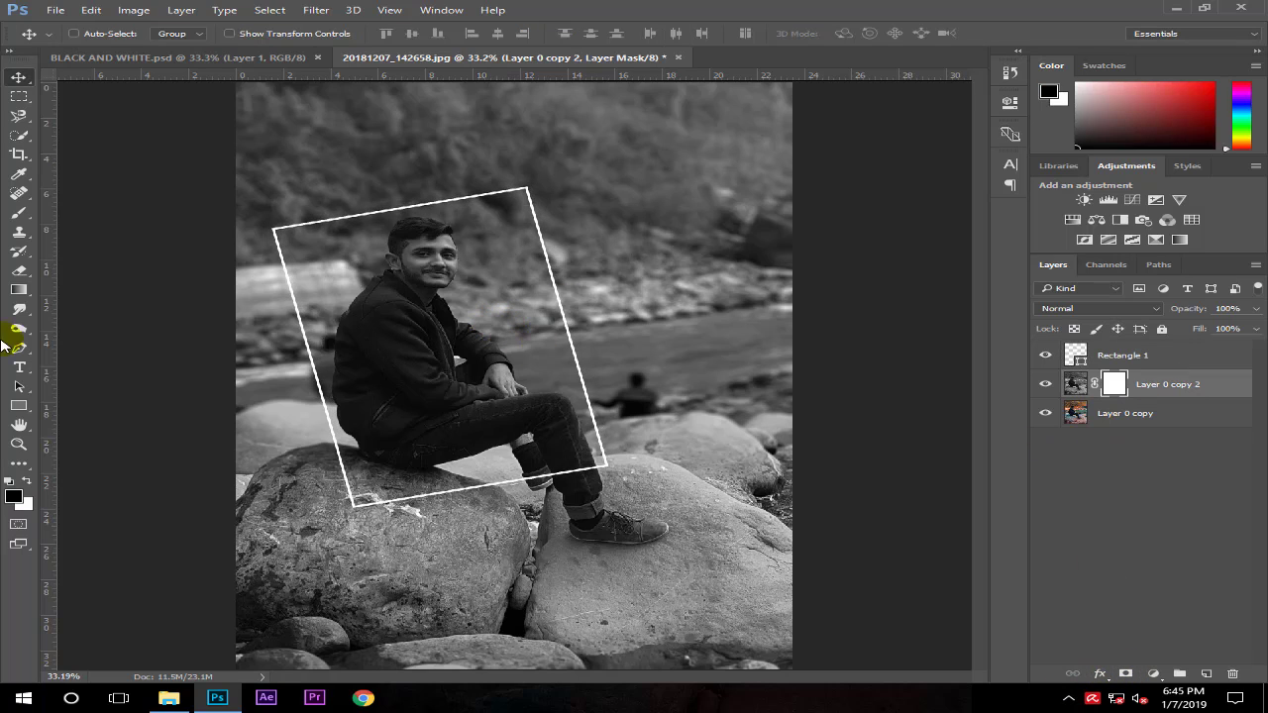
pyautogui.click(19, 212)
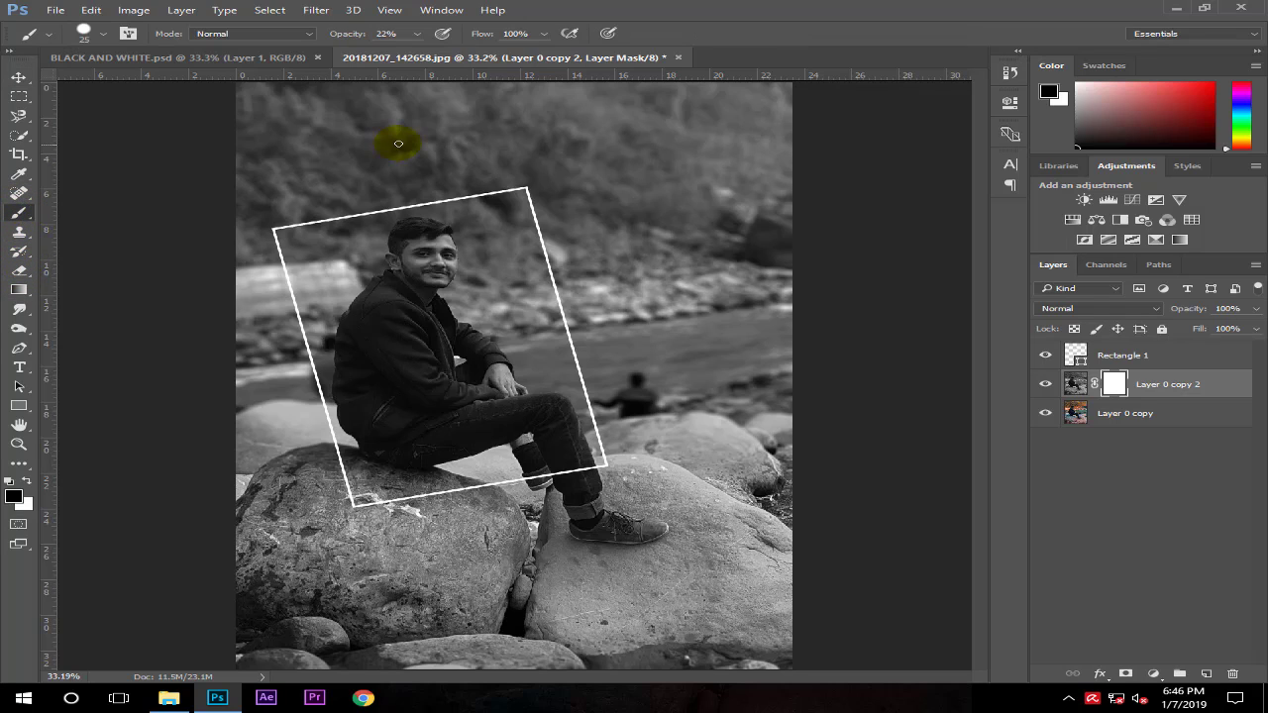
pyautogui.press(']')
pyautogui.press(']')
pyautogui.press(']')
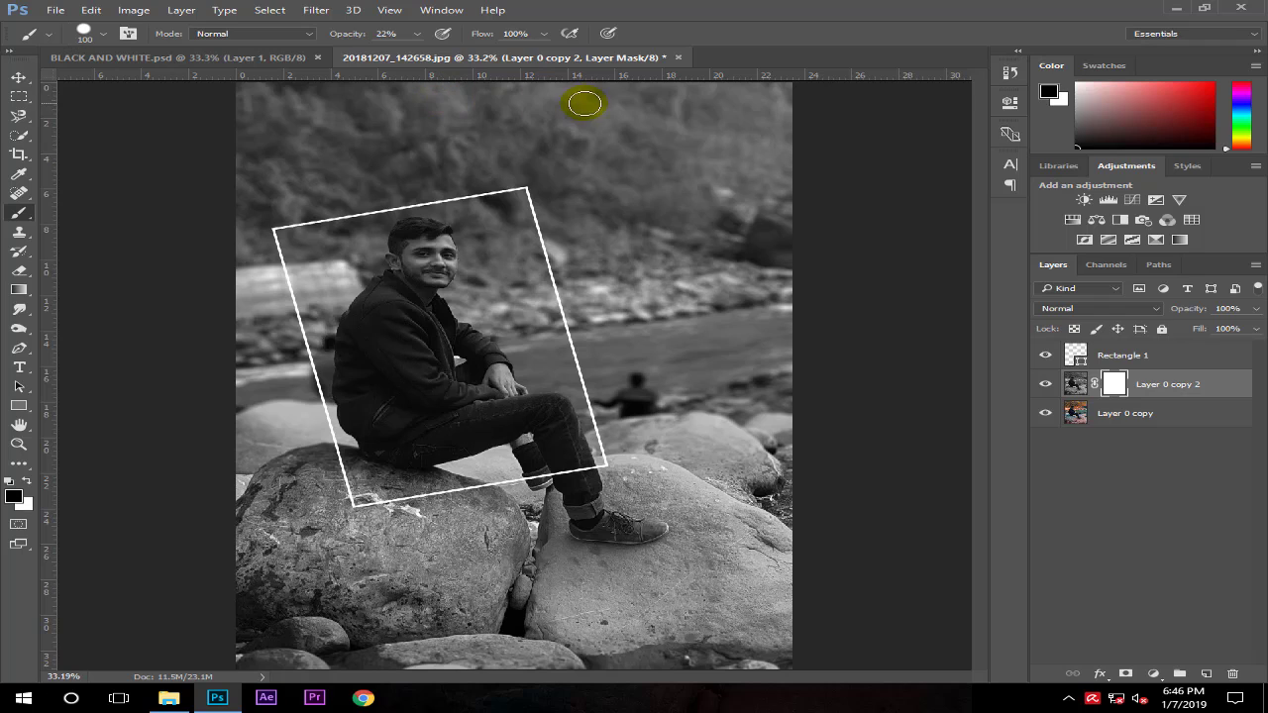
pyautogui.press(']')
pyautogui.press(']')
pyautogui.moveTo(586, 105)
pyautogui.mouseDown()
pyautogui.moveTo(660, 108)
pyautogui.moveTo(574, 108)
pyautogui.moveTo(764, 99)
pyautogui.moveTo(451, 107)
pyautogui.mouseUp()
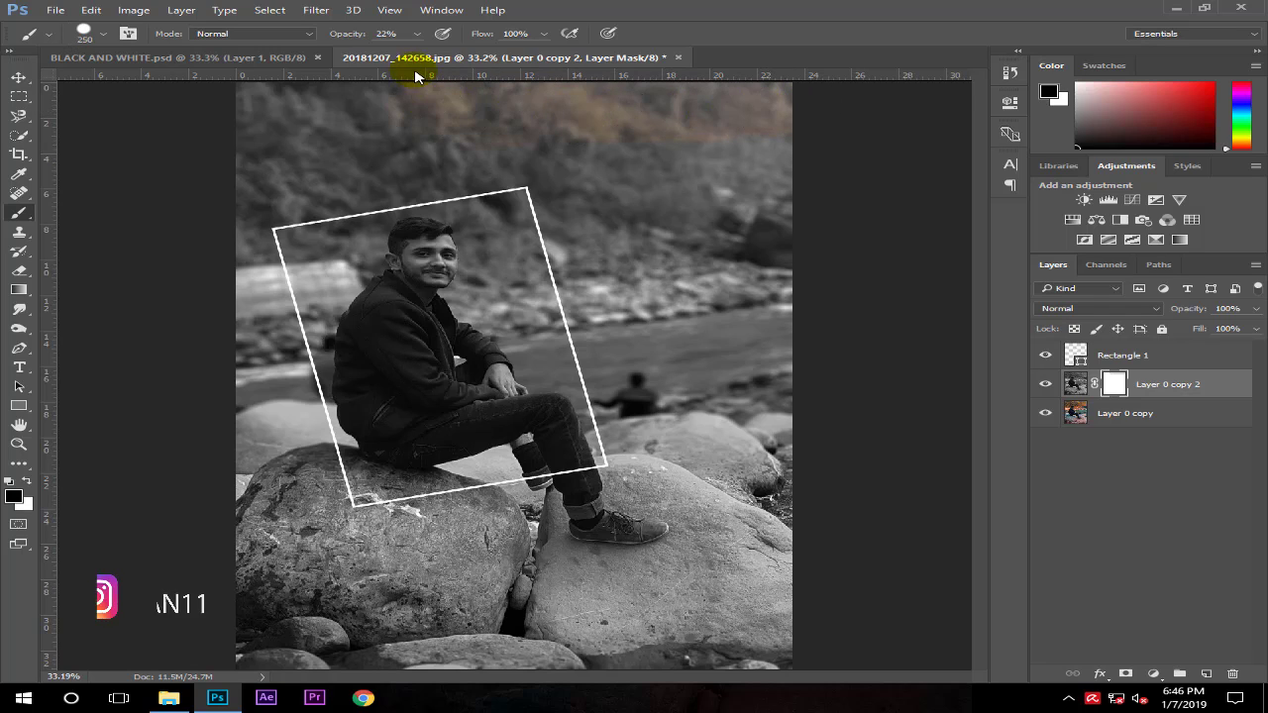
pyautogui.moveTo(417, 34); pyautogui.dragTo(725, 10)
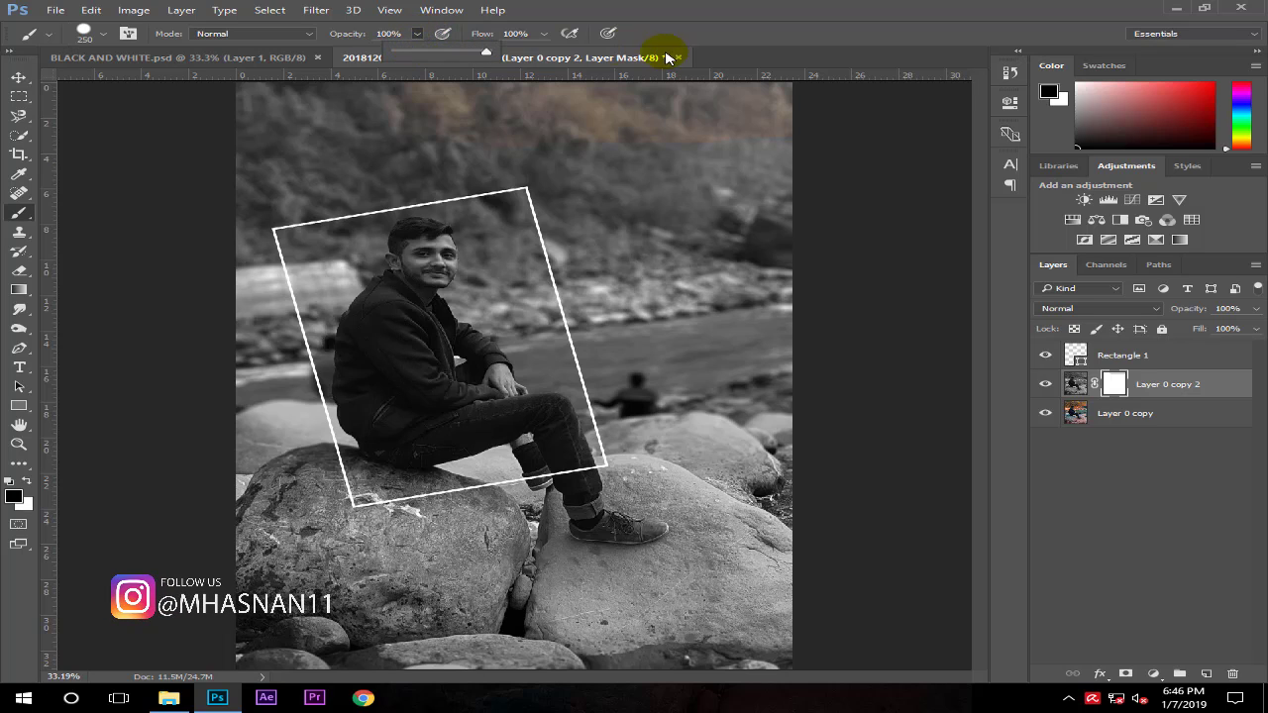
# Paint the mask to reveal colour in the top trees, right side, left rock and around the man.
pyautogui.moveTo(764, 104); pyautogui.dragTo(162, 102)
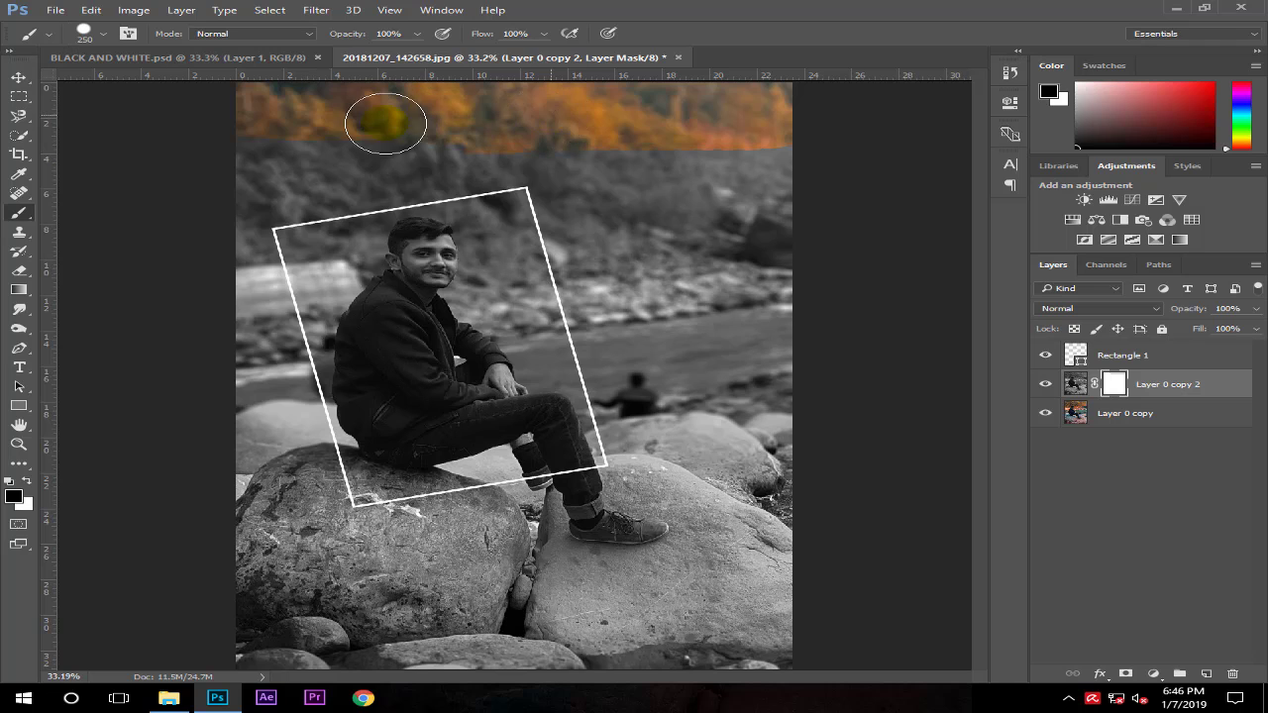
pyautogui.moveTo(416, 136)
pyautogui.mouseDown()
pyautogui.moveTo(759, 376)
pyautogui.moveTo(693, 645)
pyautogui.moveTo(581, 679)
pyautogui.moveTo(283, 619)
pyautogui.moveTo(707, 510)
pyautogui.moveTo(660, 518)
pyautogui.moveTo(207, 416)
pyautogui.moveTo(275, 504)
pyautogui.mouseUp()
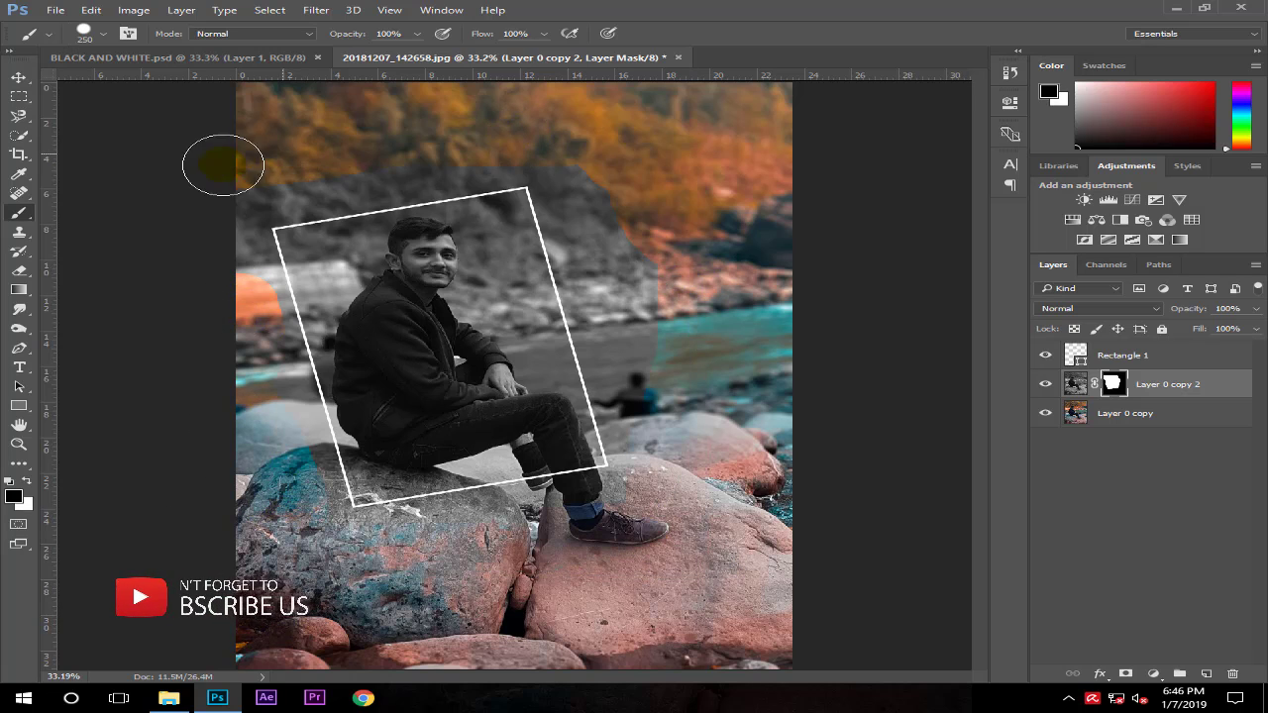
pyautogui.moveTo(221, 162)
pyautogui.mouseDown()
pyautogui.moveTo(604, 172)
pyautogui.moveTo(711, 484)
pyautogui.mouseUp()
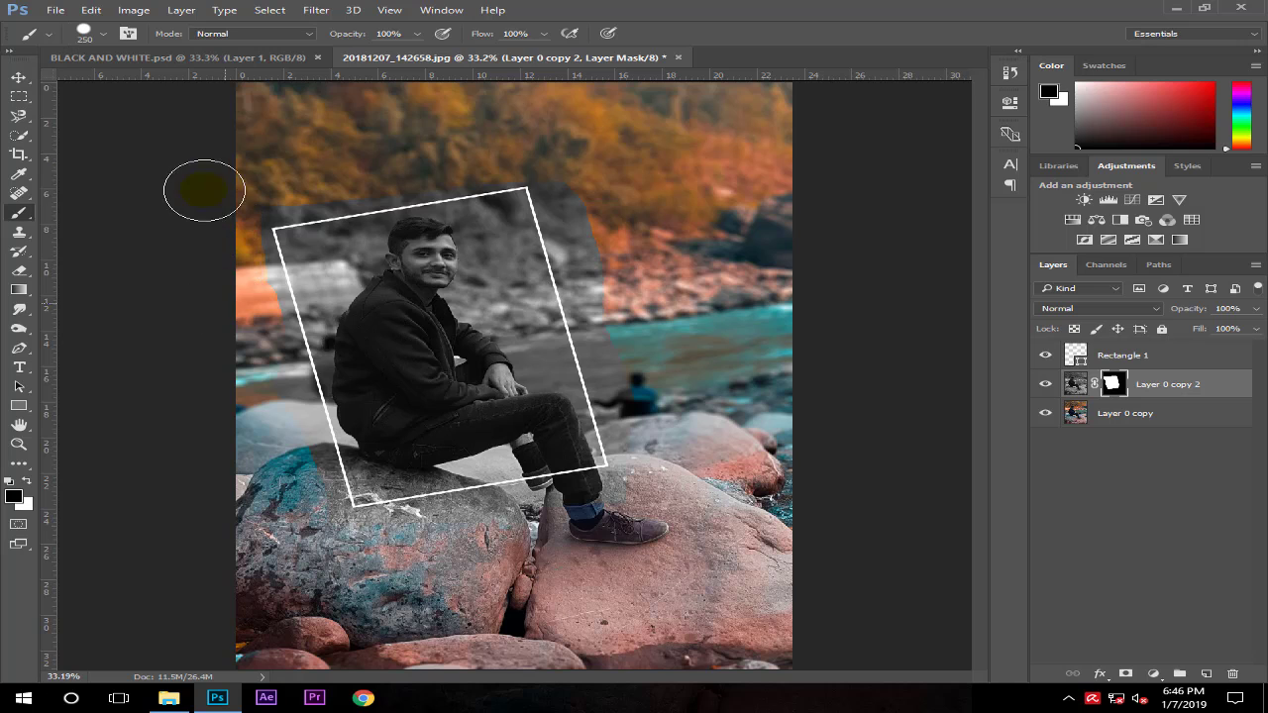
pyautogui.moveTo(596, 188)
pyautogui.mouseDown()
pyautogui.moveTo(646, 363)
pyautogui.moveTo(645, 499)
pyautogui.moveTo(425, 529)
pyautogui.moveTo(817, 338)
pyautogui.mouseUp()
# Zoom in and paint teal into the grey band along the frame edge down to the jeans.
pyautogui.press('[')
pyautogui.press('[')
pyautogui.press('[')
pyautogui.hotkey('ctrl', '+')
pyautogui.hotkey('ctrl', '+')
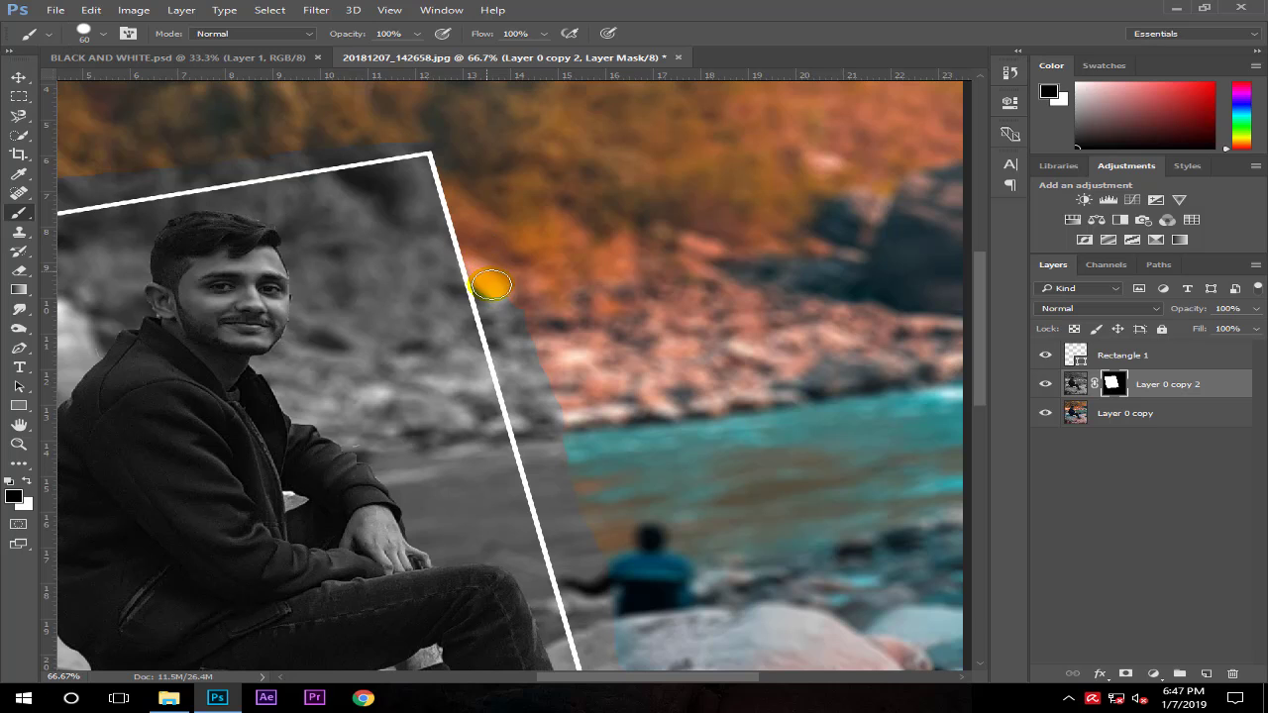
pyautogui.moveTo(495, 286)
pyautogui.mouseDown()
pyautogui.moveTo(520, 347)
pyautogui.moveTo(501, 338)
pyautogui.mouseUp()
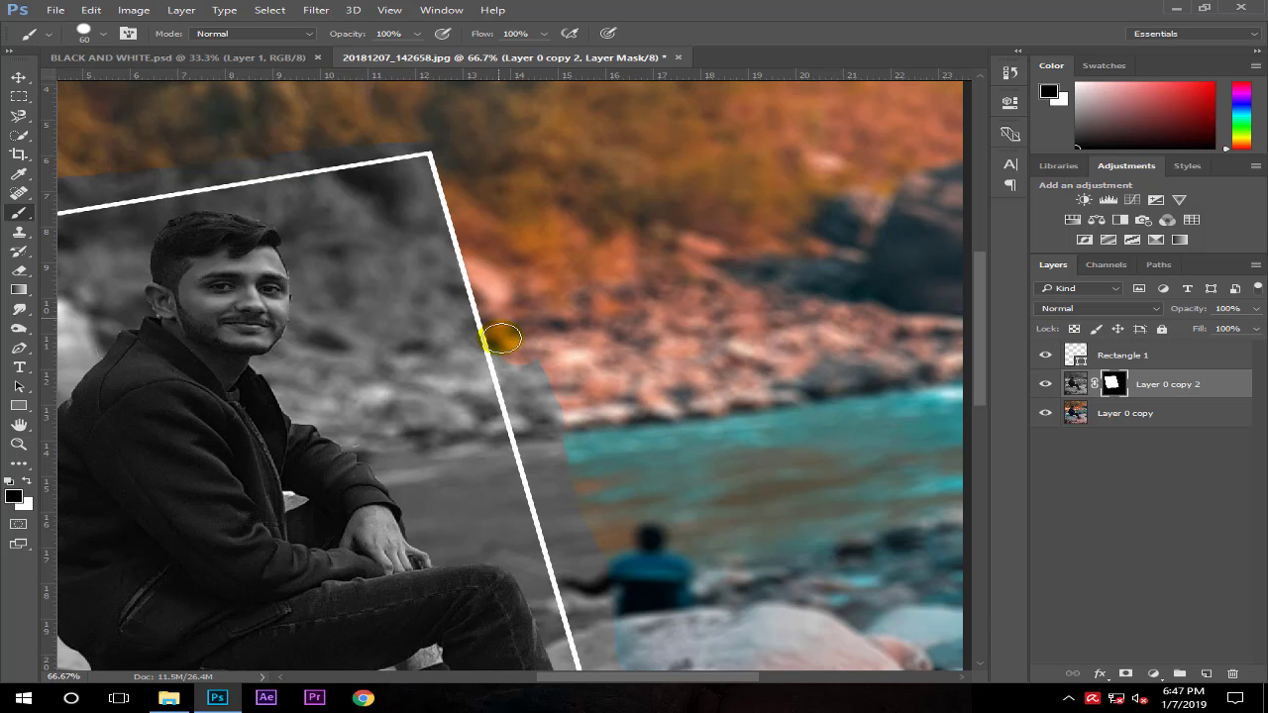
pyautogui.scroll(-5, 439, 346)
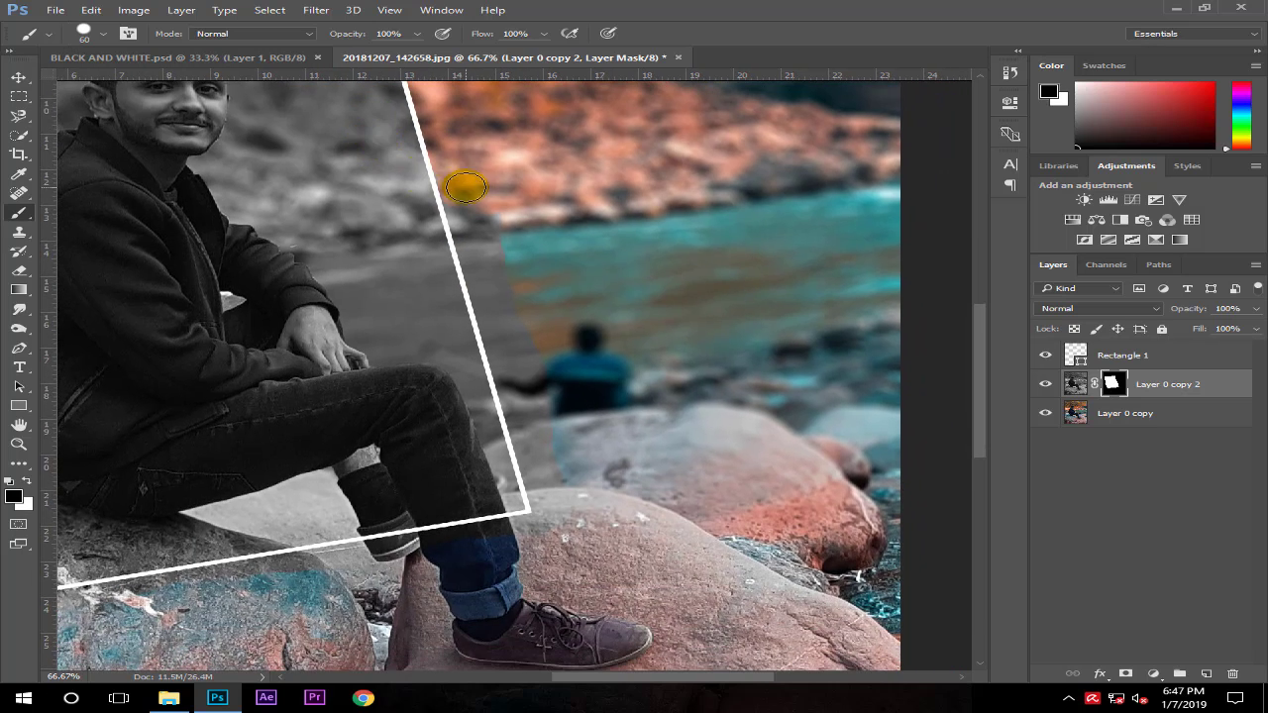
pyautogui.moveTo(473, 228)
pyautogui.mouseDown()
pyautogui.moveTo(466, 238)
pyautogui.moveTo(512, 246)
pyautogui.mouseUp()
pyautogui.press('z')
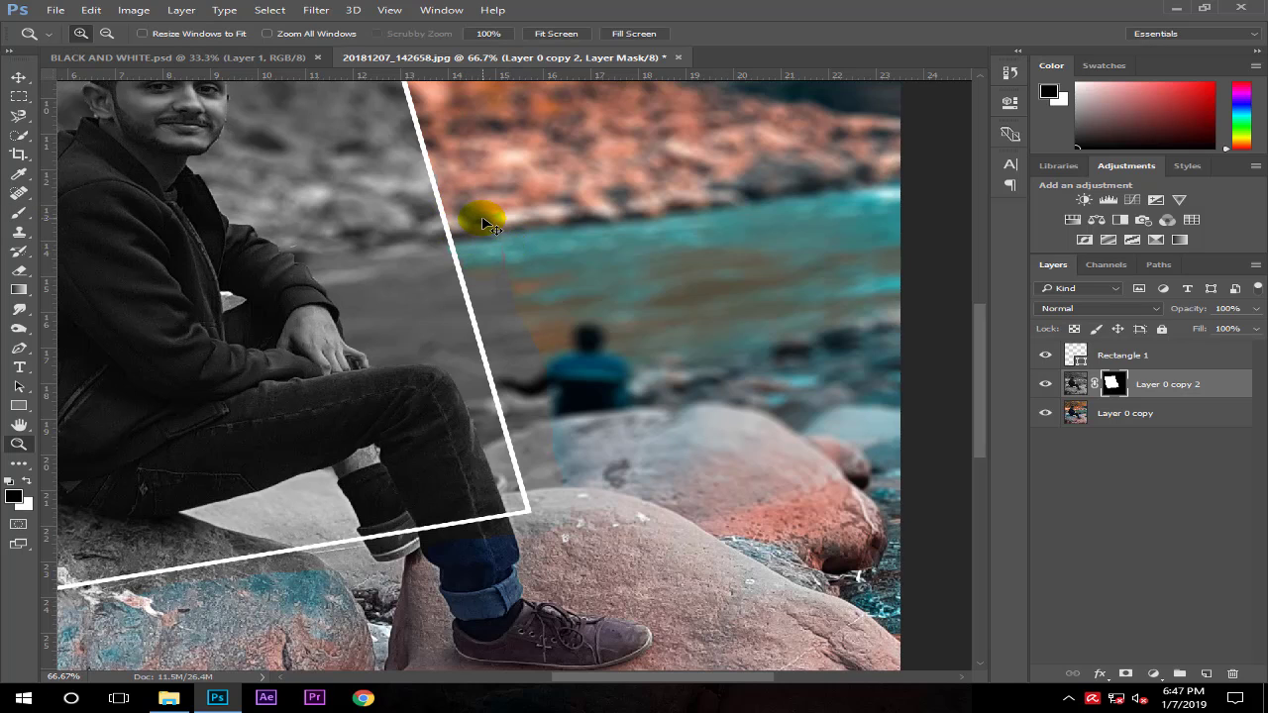
pyautogui.click(23, 213)
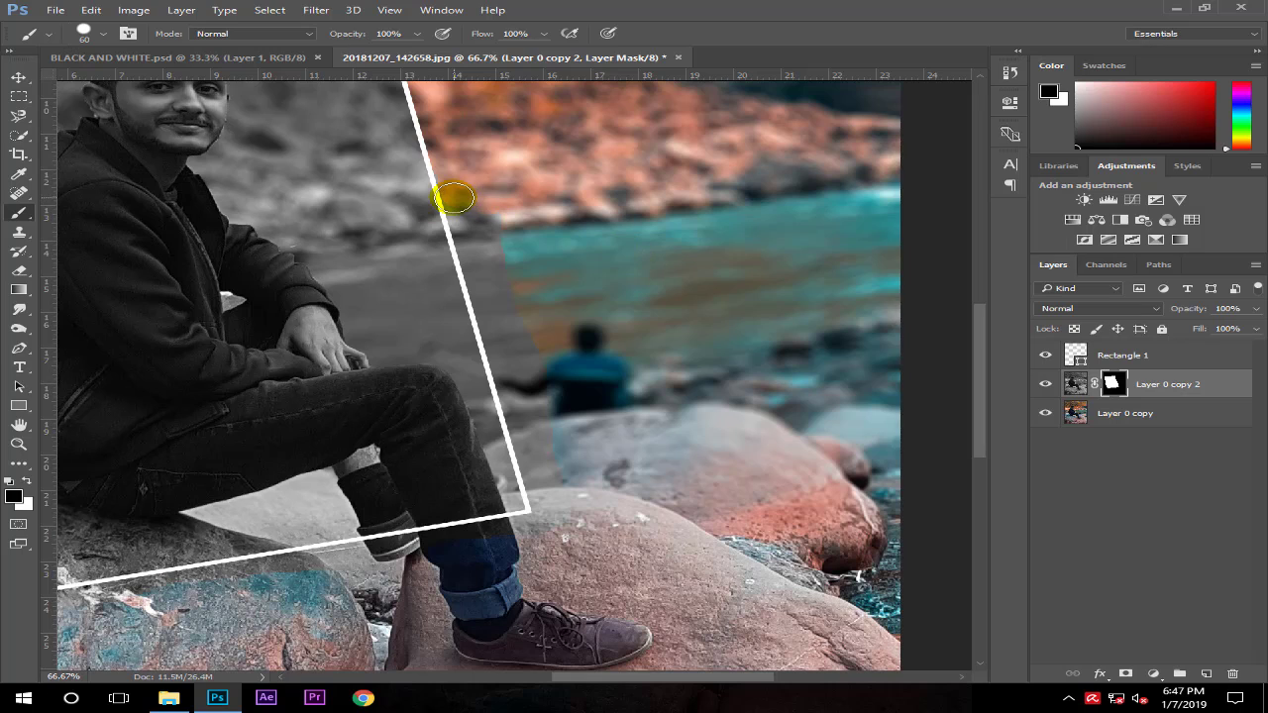
pyautogui.moveTo(466, 212)
pyautogui.mouseDown()
pyautogui.moveTo(468, 201)
pyautogui.moveTo(499, 312)
pyautogui.moveTo(516, 312)
pyautogui.mouseUp()
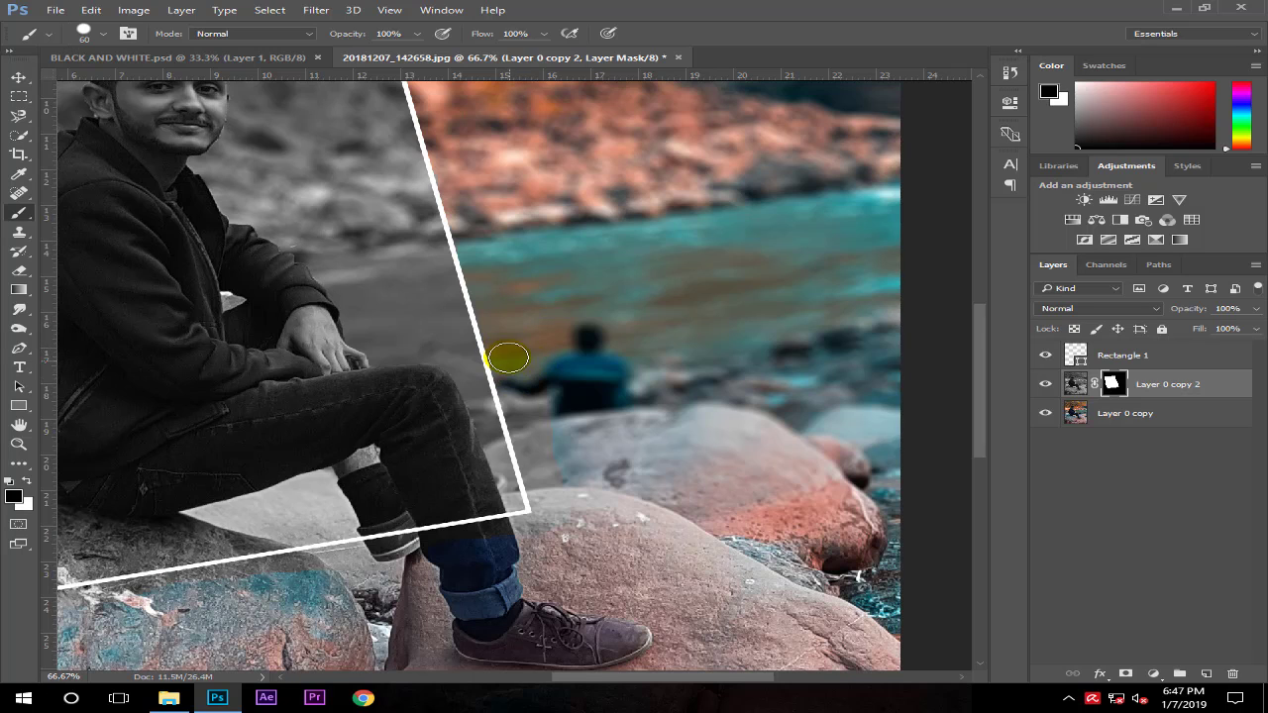
pyautogui.moveTo(529, 395); pyautogui.dragTo(522, 415)
pyautogui.moveTo(507, 348); pyautogui.dragTo(482, 328)
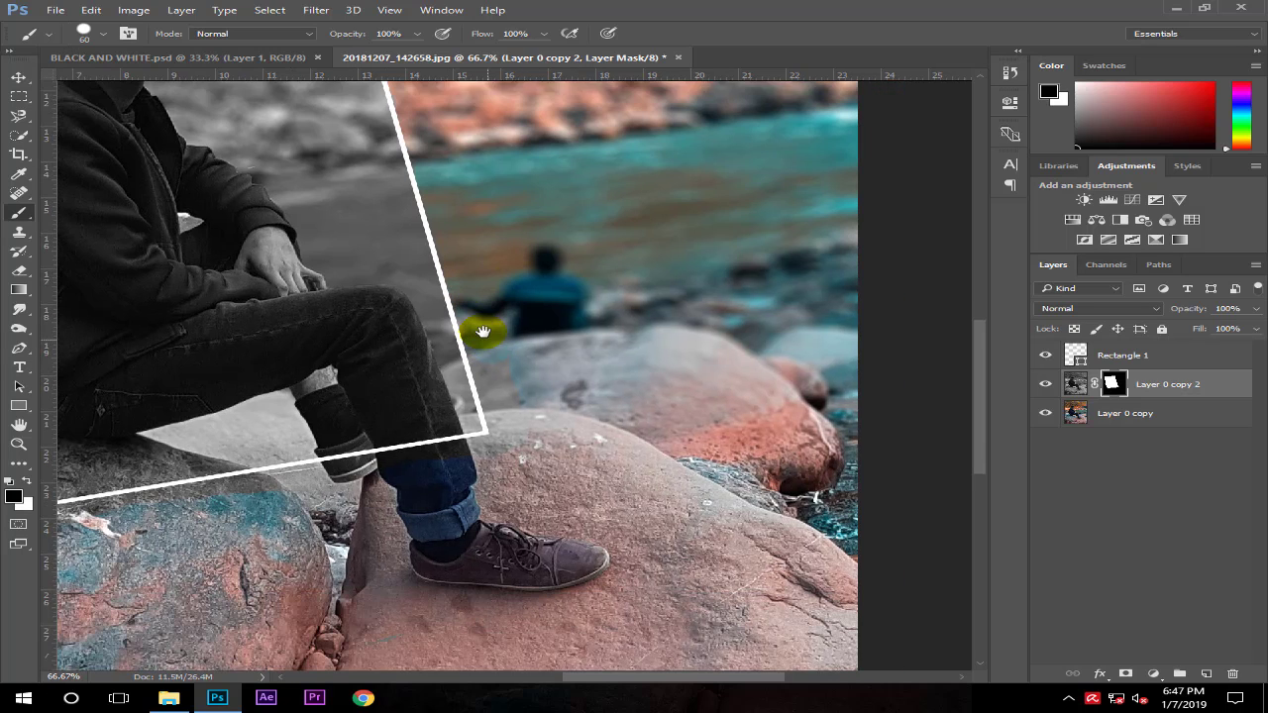
pyautogui.moveTo(493, 378)
pyautogui.mouseDown()
pyautogui.moveTo(516, 377)
pyautogui.moveTo(495, 425)
pyautogui.moveTo(455, 447)
pyautogui.mouseUp()
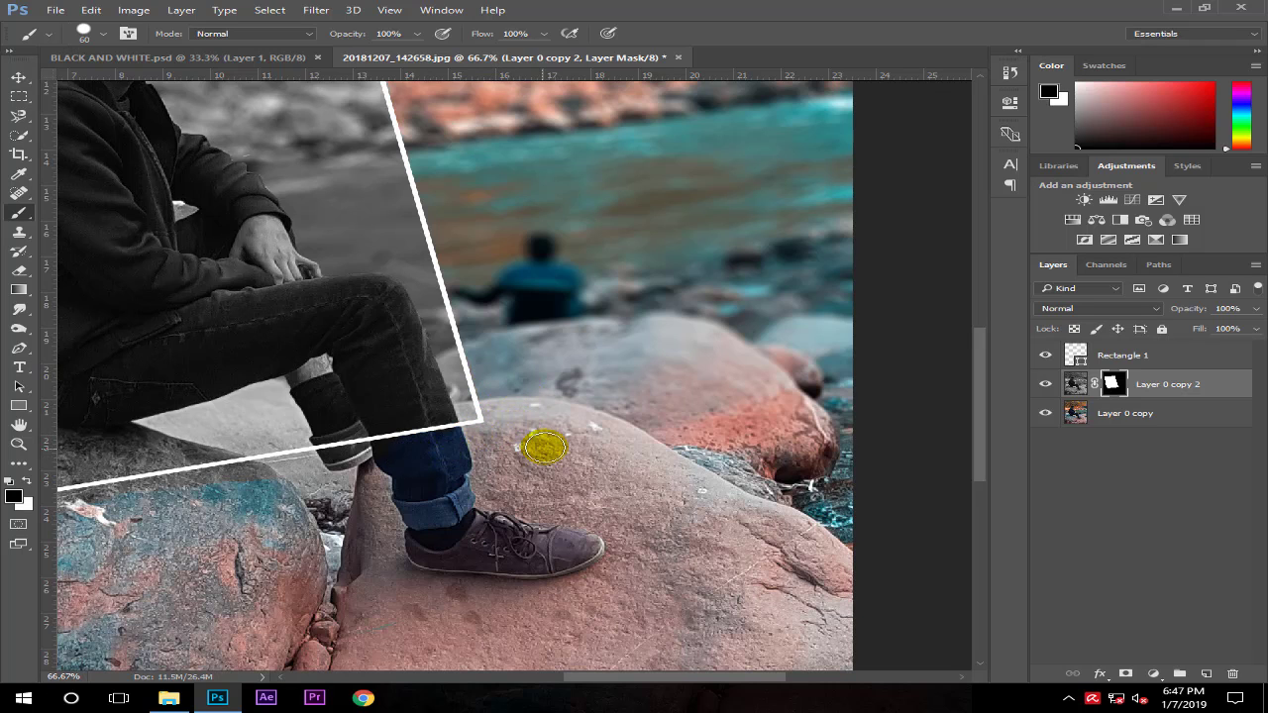
# Reveal colour along the jeans and the left rock beneath the frame line.
pyautogui.moveTo(491, 487); pyautogui.dragTo(672, 458)
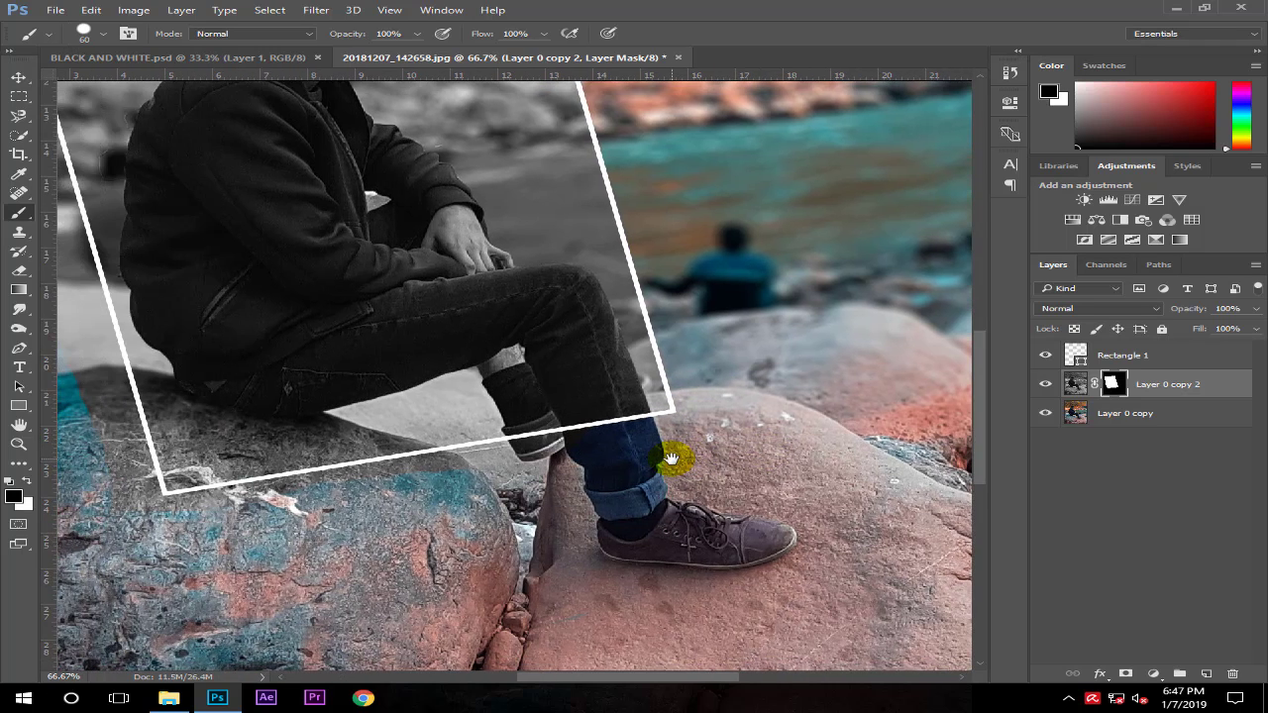
pyautogui.moveTo(594, 441)
pyautogui.mouseDown()
pyautogui.moveTo(482, 453)
pyautogui.moveTo(506, 483)
pyautogui.moveTo(509, 453)
pyautogui.moveTo(447, 456)
pyautogui.moveTo(581, 504)
pyautogui.moveTo(729, 480)
pyautogui.mouseUp()
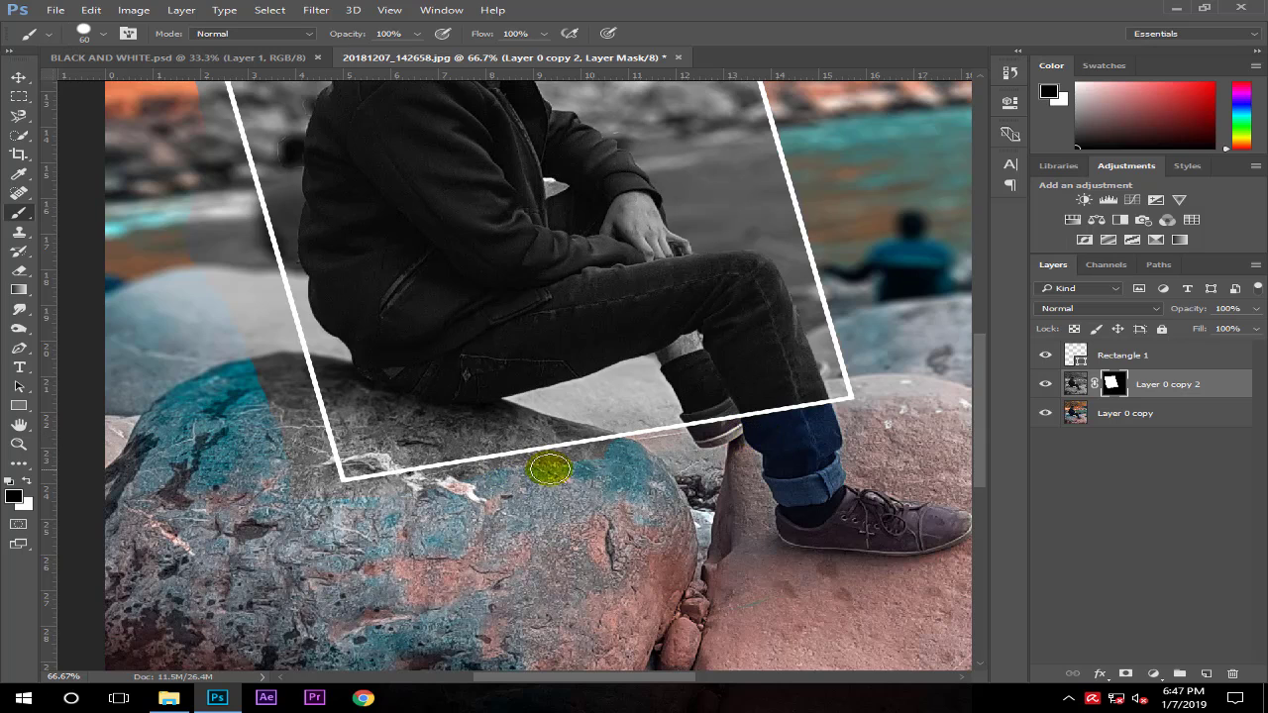
pyautogui.moveTo(550, 469)
pyautogui.mouseDown()
pyautogui.moveTo(603, 453)
pyautogui.moveTo(473, 473)
pyautogui.moveTo(648, 453)
pyautogui.mouseUp()
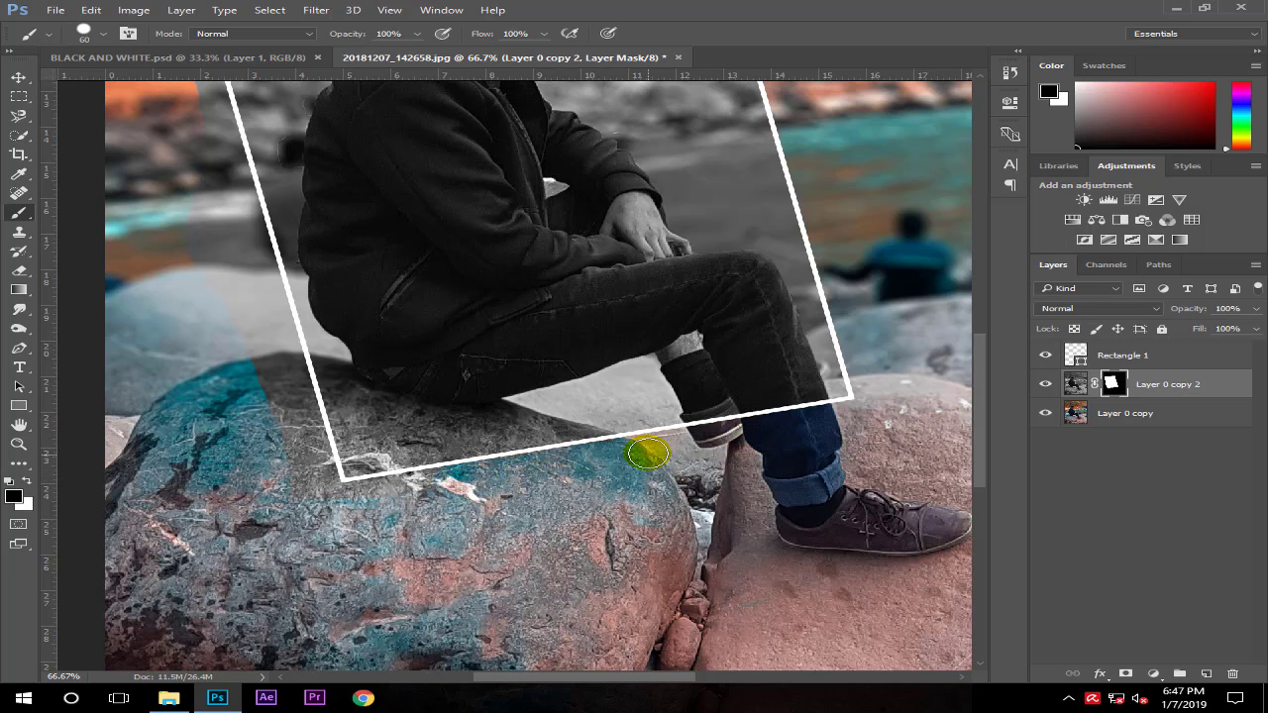
pyautogui.moveTo(439, 482); pyautogui.dragTo(361, 493)
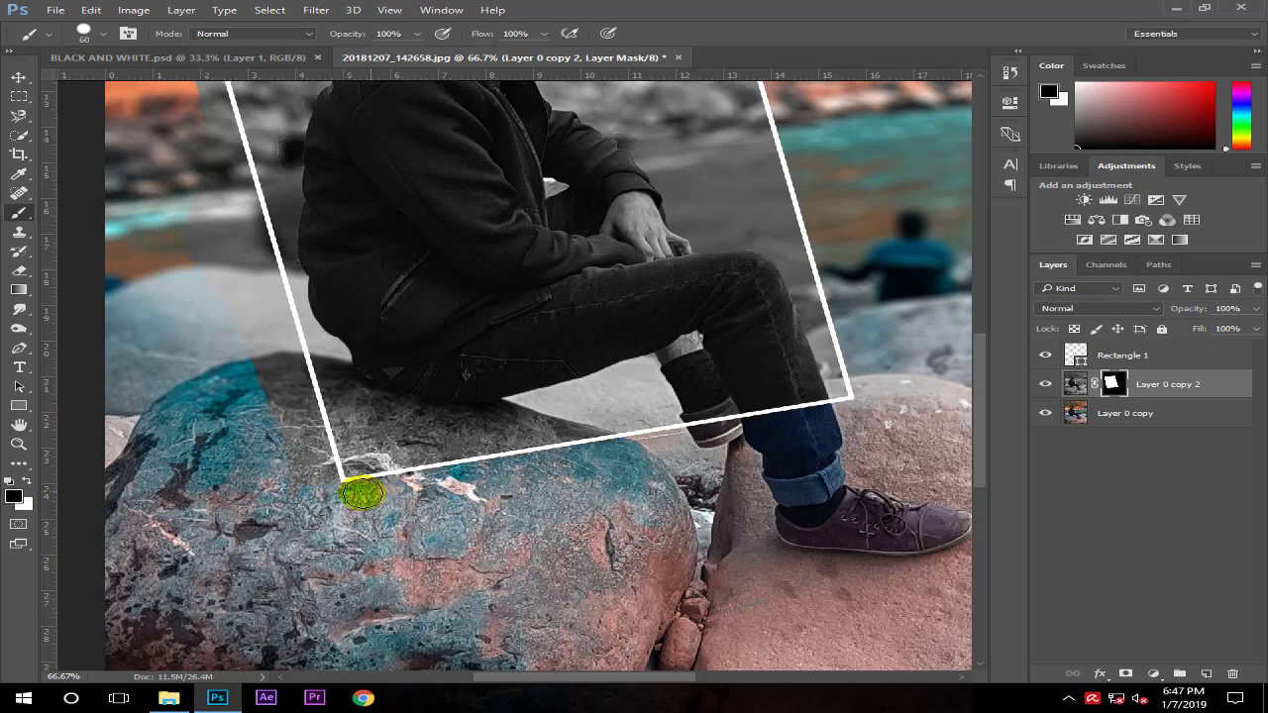
# Restore black-and-white above the frame's top corner and remove the brownish streak left of the frame.
pyautogui.hscroll(-5, 566, 487)
pyautogui.scroll(10, 495, 346)
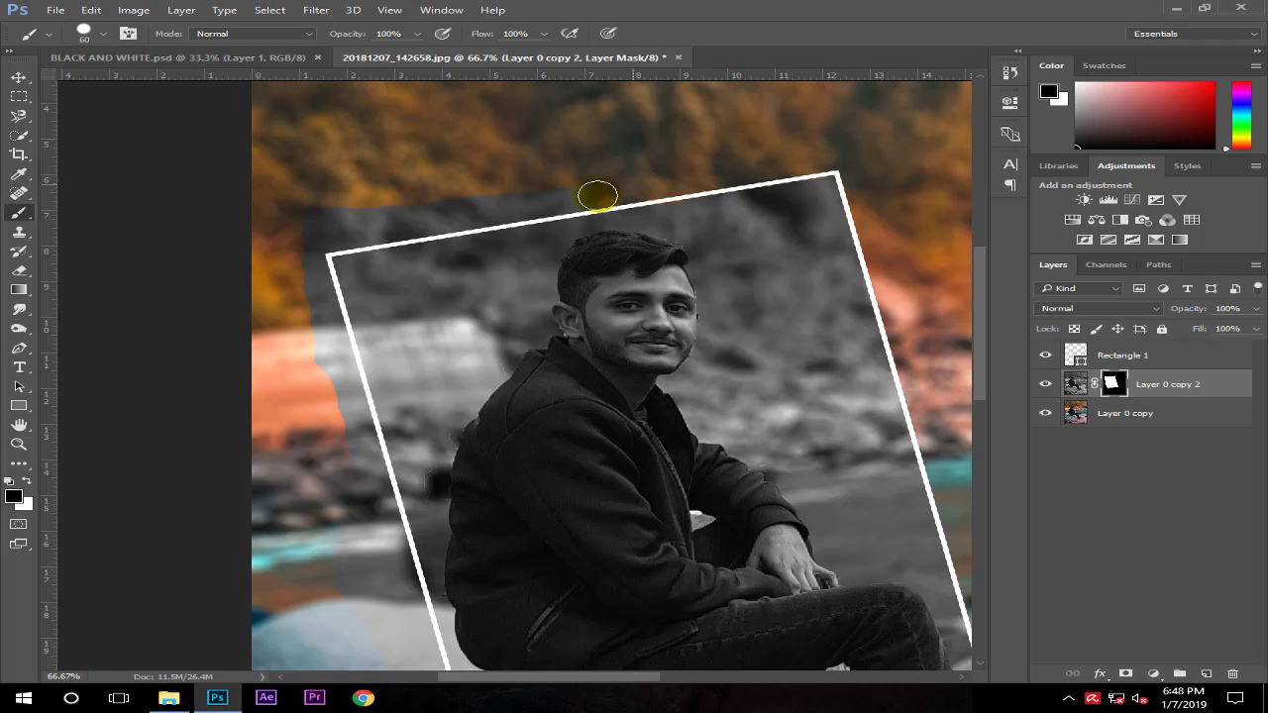
pyautogui.hscroll(-1, 435, 206)
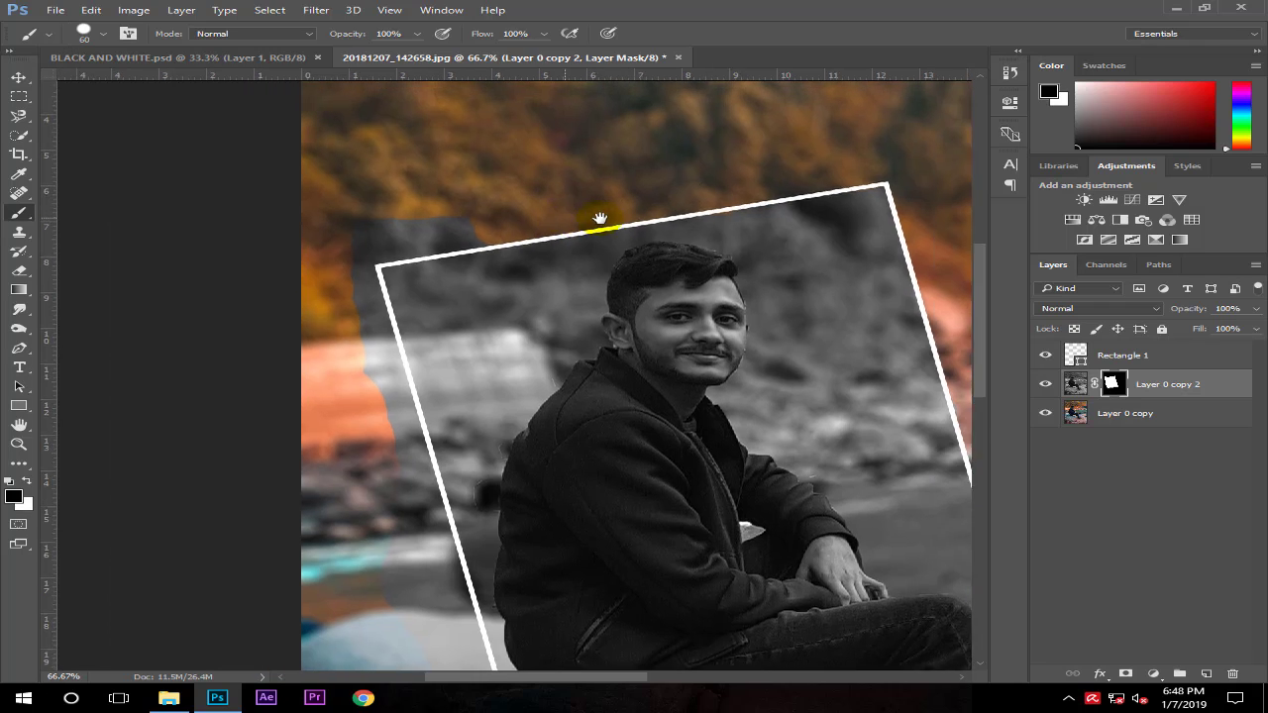
pyautogui.hscroll(-1, 597, 215)
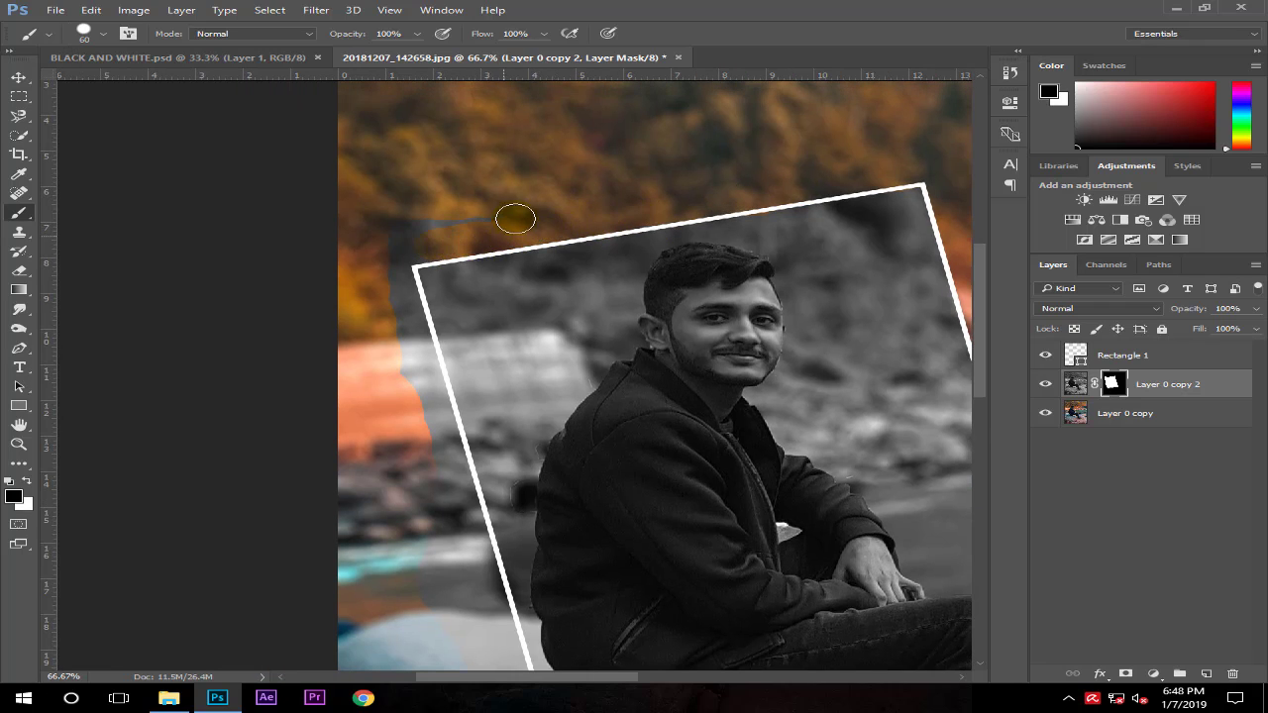
pyautogui.moveTo(410, 254)
pyautogui.mouseDown()
pyautogui.moveTo(453, 249)
pyautogui.moveTo(461, 229)
pyautogui.mouseUp()
pyautogui.moveTo(404, 333); pyautogui.dragTo(406, 268)
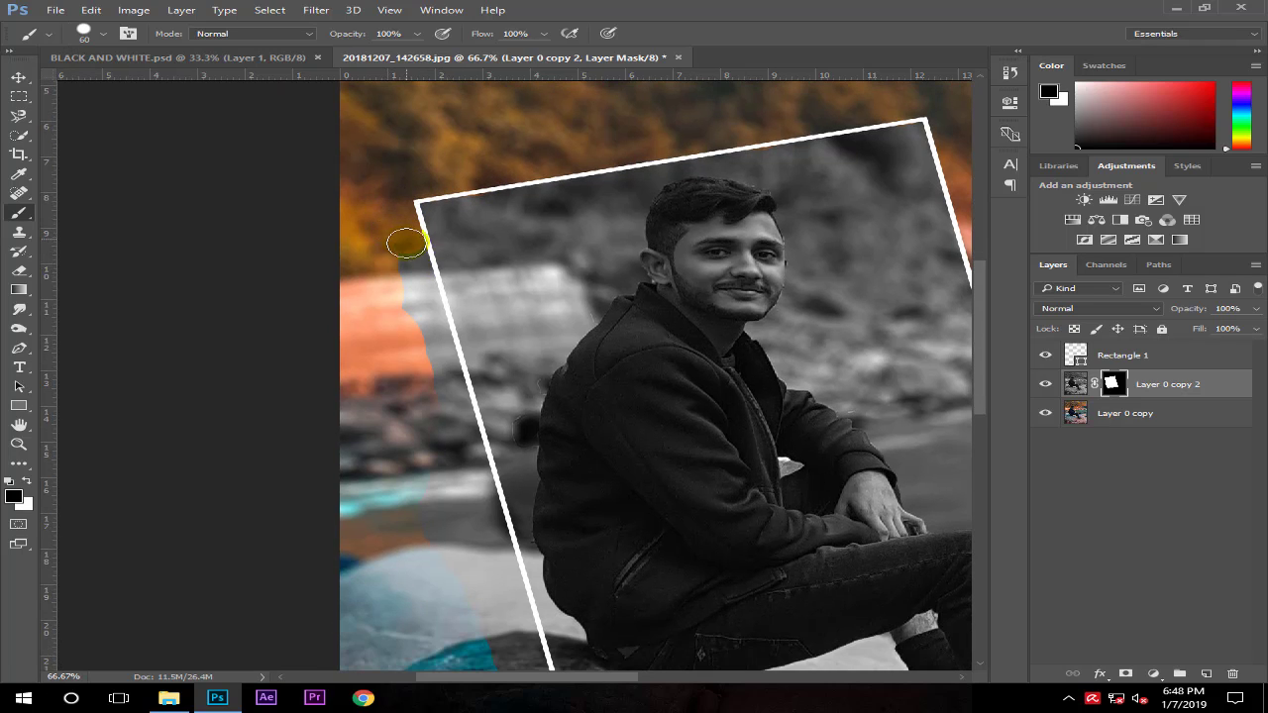
pyautogui.moveTo(392, 312)
pyautogui.mouseDown()
pyautogui.moveTo(368, 227)
pyautogui.moveTo(416, 288)
pyautogui.moveTo(431, 337)
pyautogui.moveTo(363, 264)
pyautogui.moveTo(405, 311)
pyautogui.moveTo(416, 351)
pyautogui.moveTo(368, 306)
pyautogui.moveTo(391, 398)
pyautogui.moveTo(416, 337)
pyautogui.moveTo(409, 310)
pyautogui.moveTo(488, 574)
pyautogui.mouseUp()
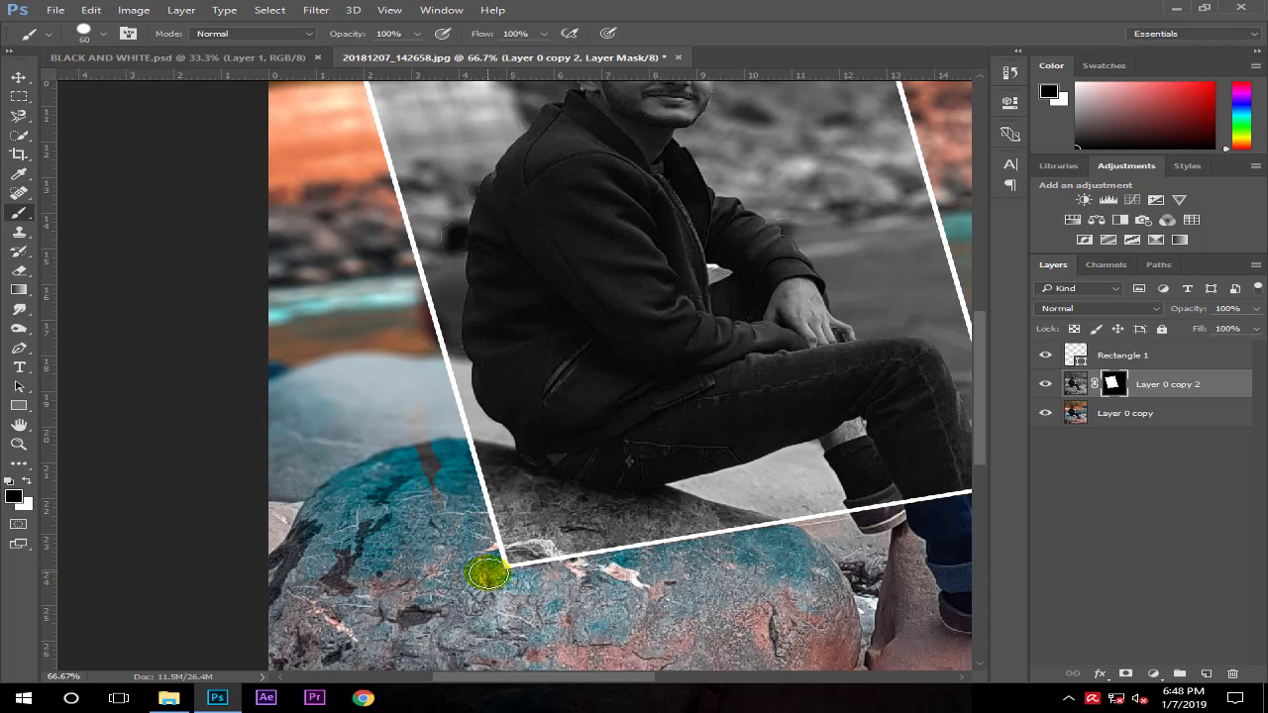
pyautogui.moveTo(295, 241)
pyautogui.mouseDown()
pyautogui.moveTo(410, 413)
pyautogui.moveTo(419, 452)
pyautogui.mouseUp()
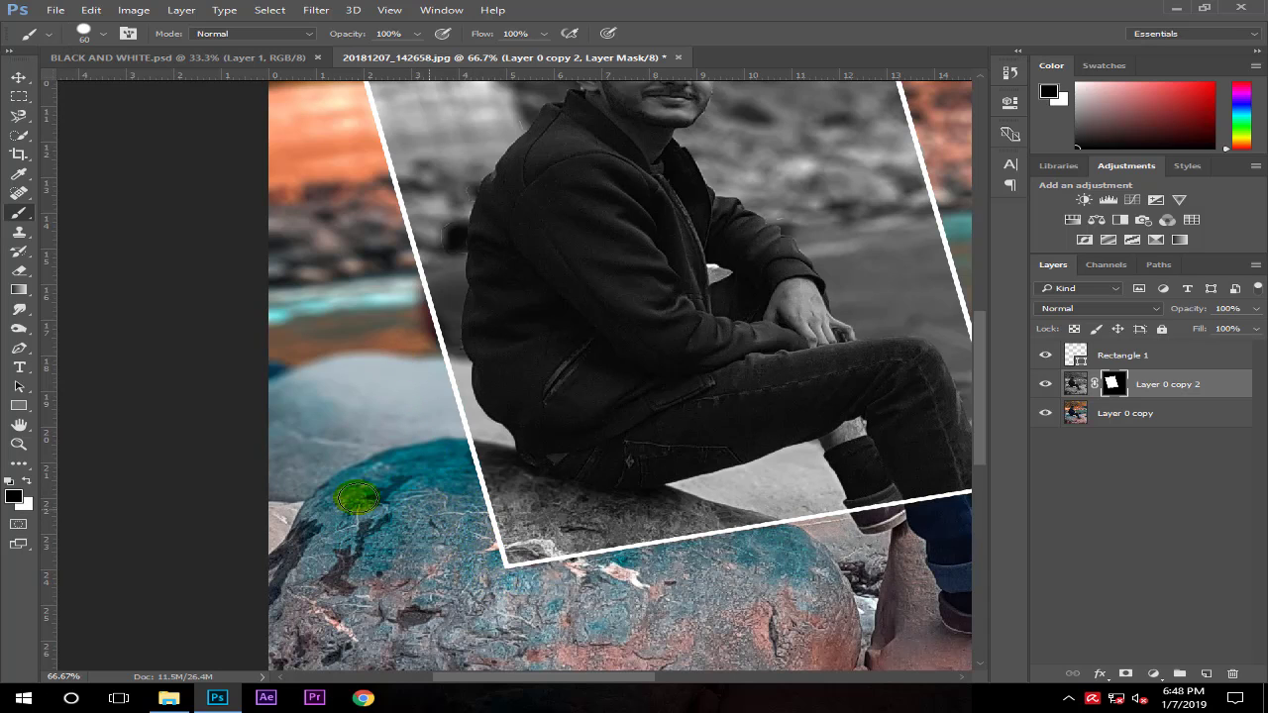
pyautogui.scroll(-3, 362, 255)
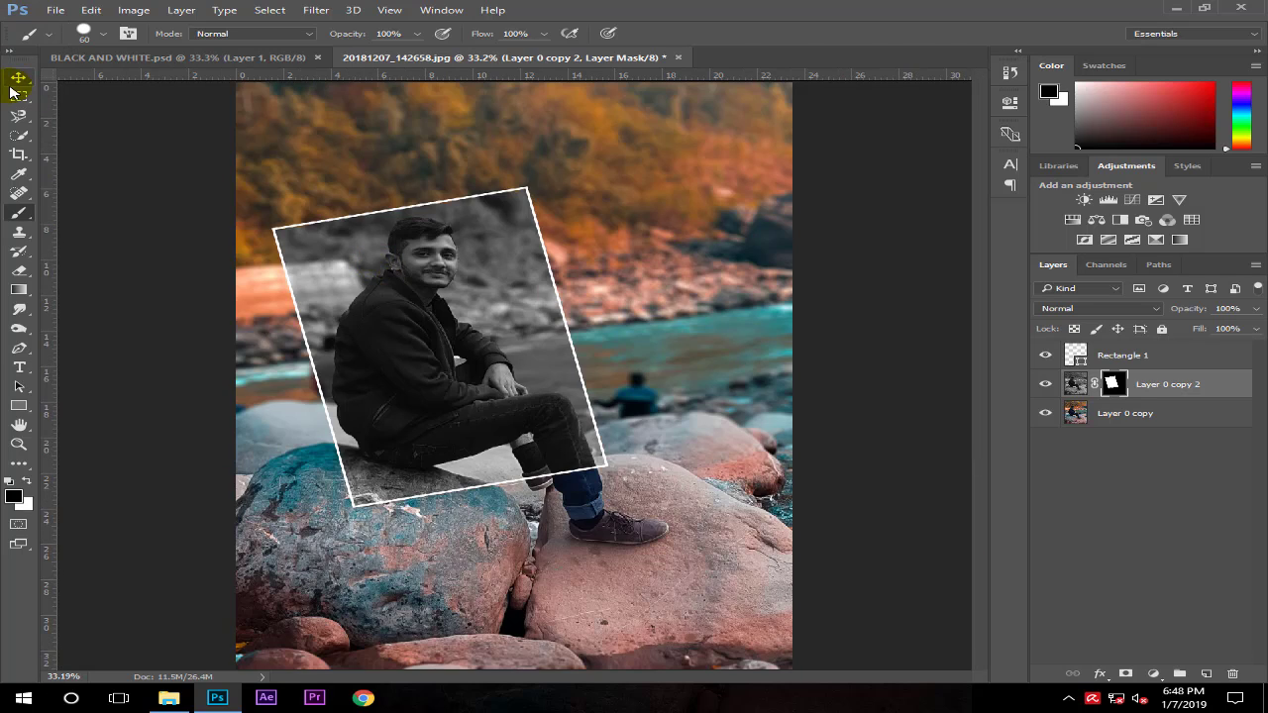
# Add a new empty layer above Rectangle 1 at the top of the stack.
pyautogui.click(16, 83)
pyautogui.click(1148, 360)
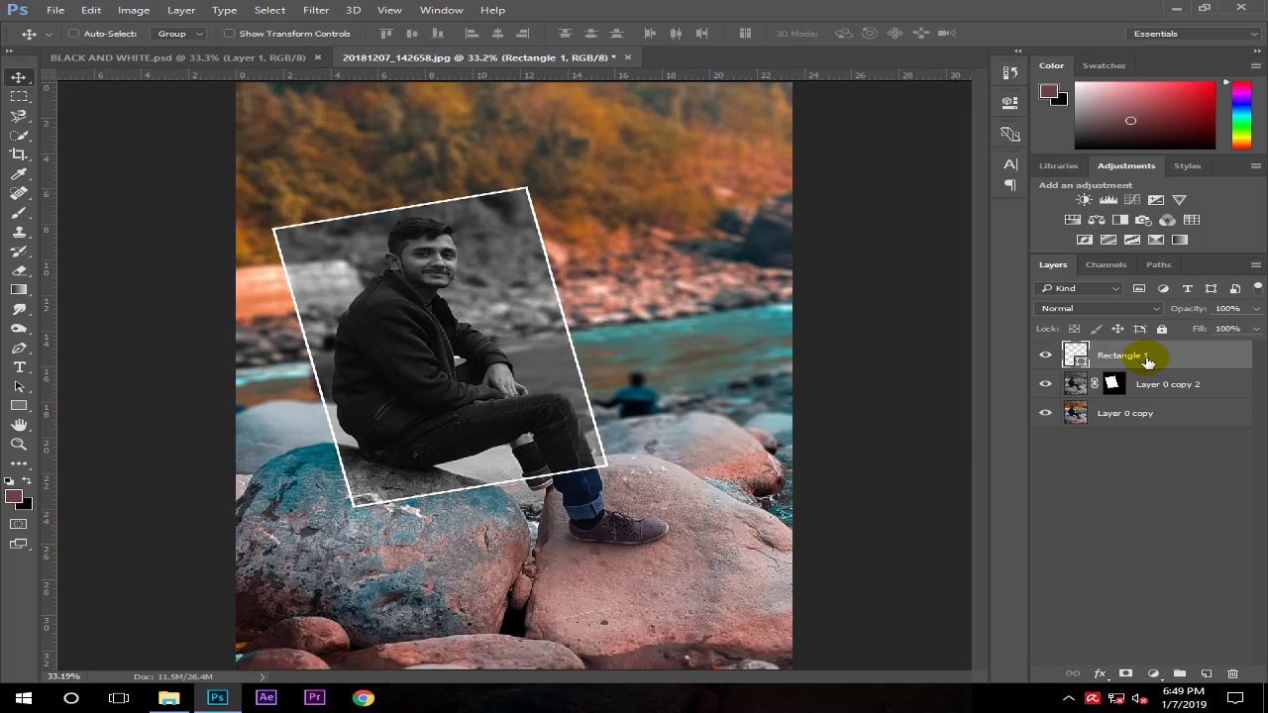
pyautogui.click(1093, 389)
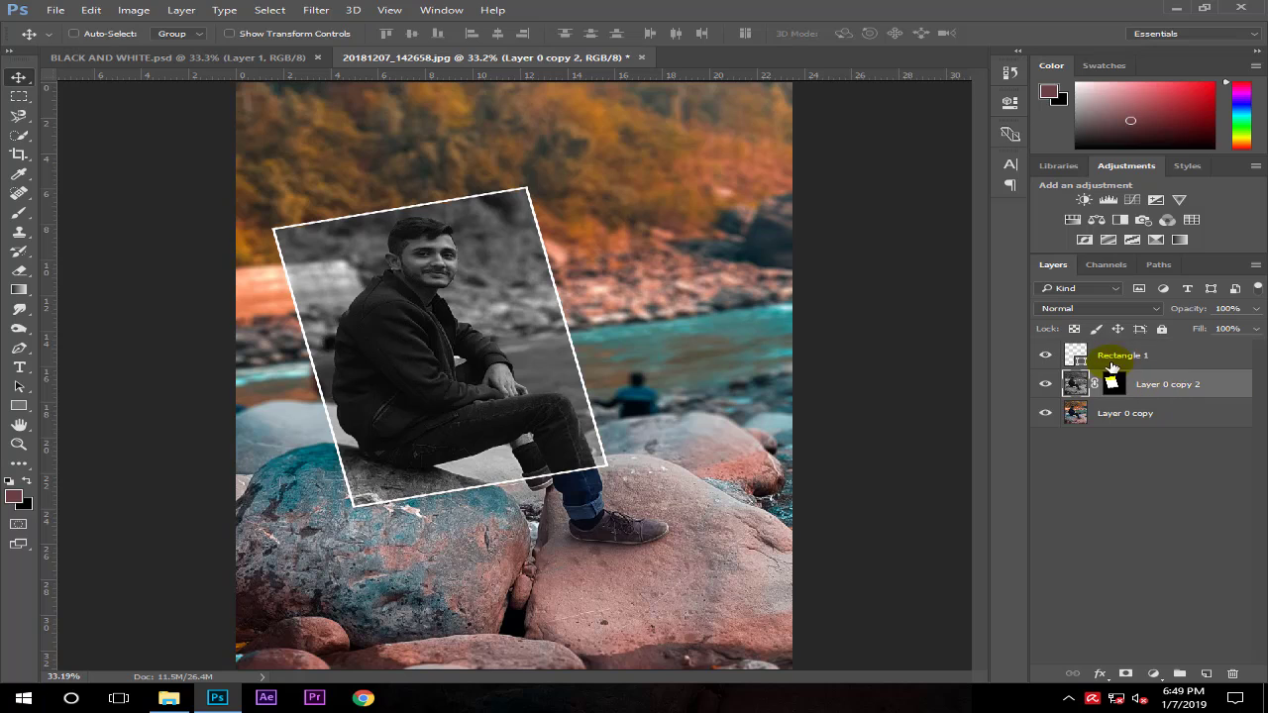
pyautogui.click(1080, 362)
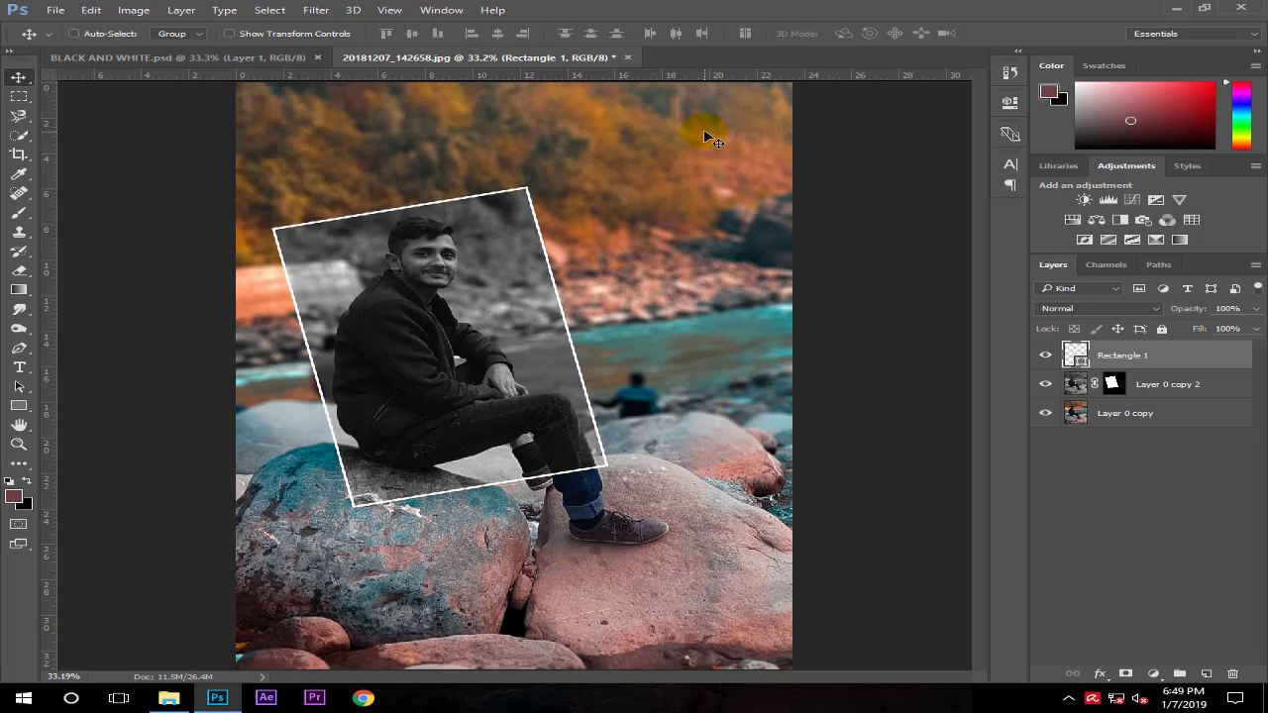
pyautogui.click(1206, 674)
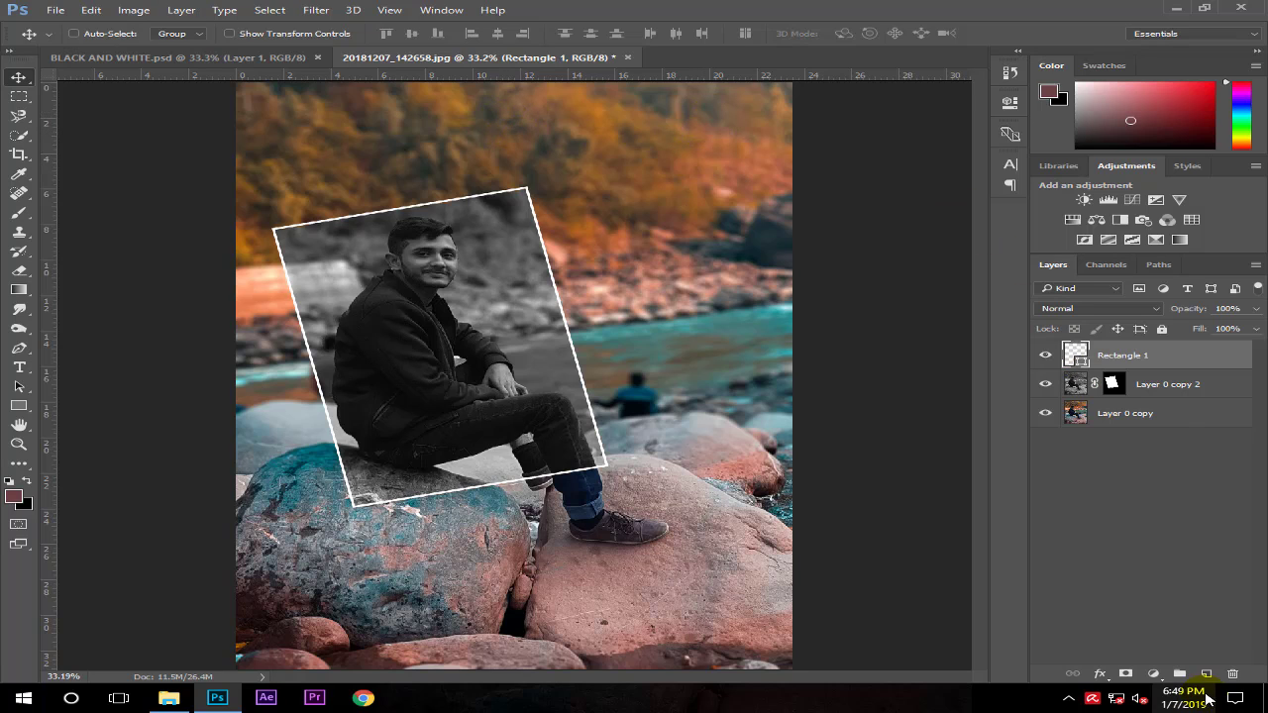
# Use Apply Image to copy the merged composition onto the new Layer 1.
pyautogui.click(135, 14)
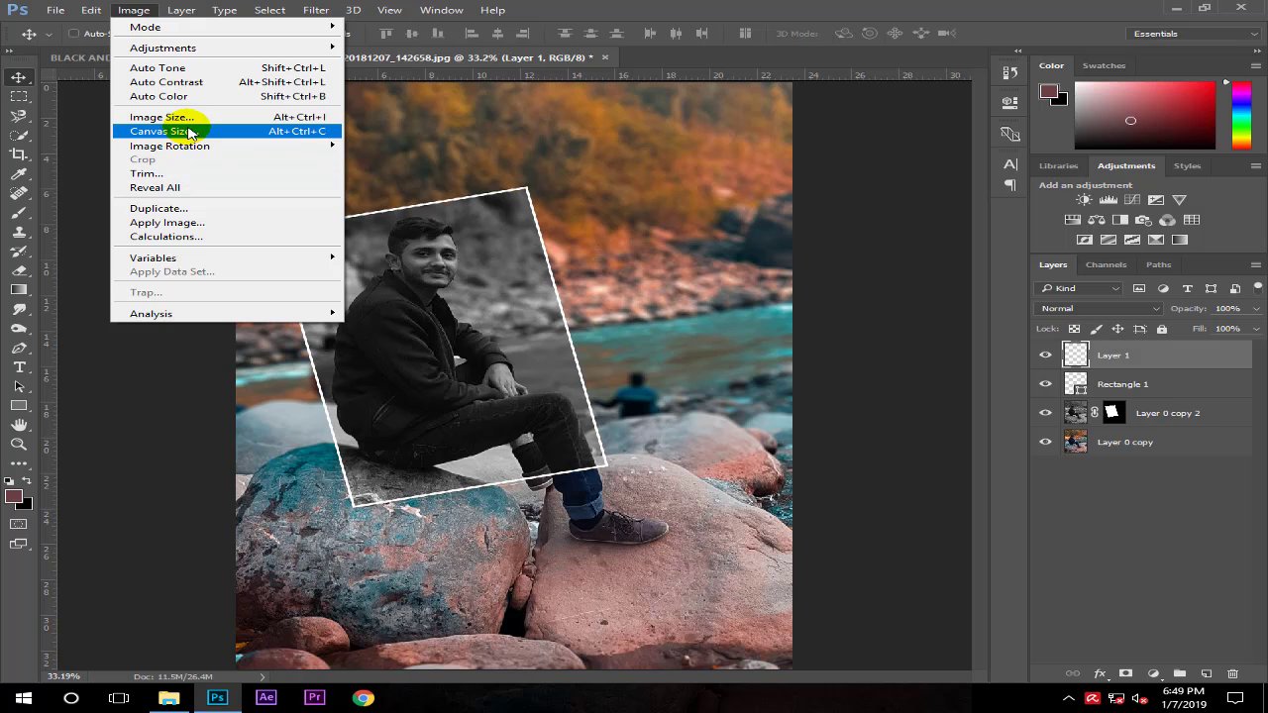
pyautogui.click(185, 222)
pyautogui.click(811, 198)
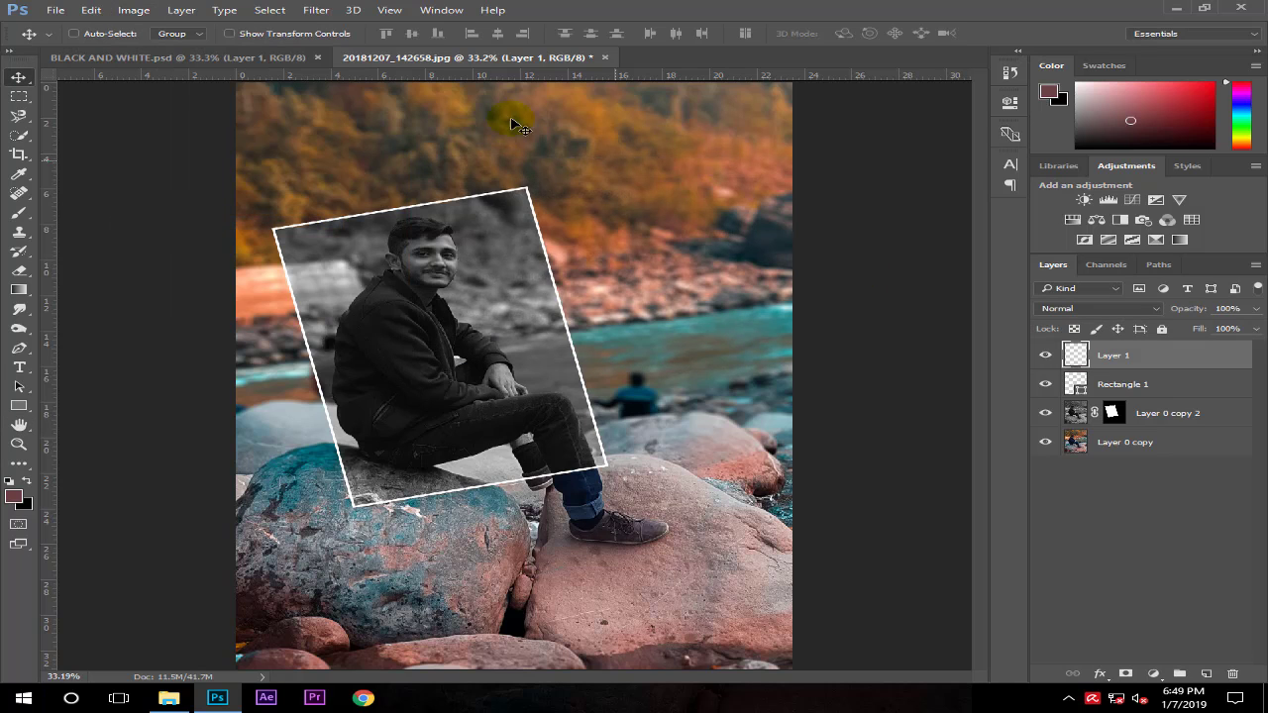
pyautogui.click(316, 10)
pyautogui.click(357, 97)
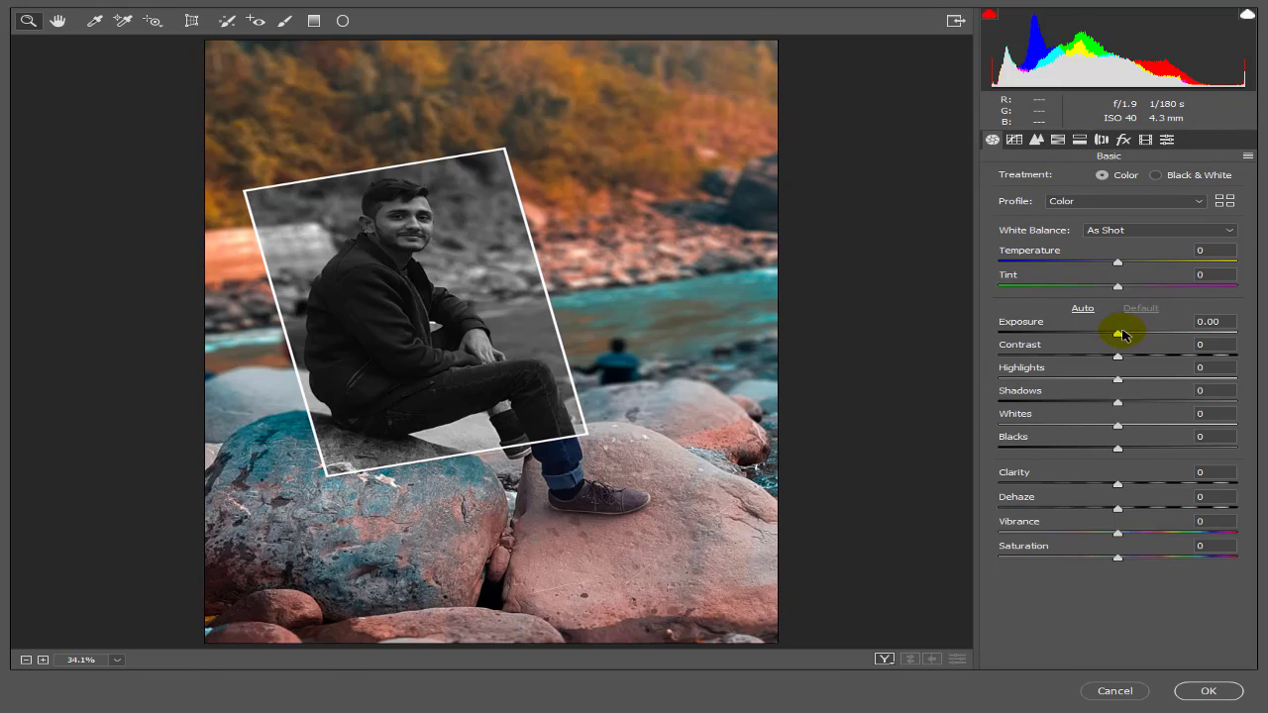
# In Camera Raw, set Exposure -0.40, Highlights +17 and Blacks -23, with a slight contrast tweak.
pyautogui.moveTo(1122, 335); pyautogui.dragTo(1110, 335)
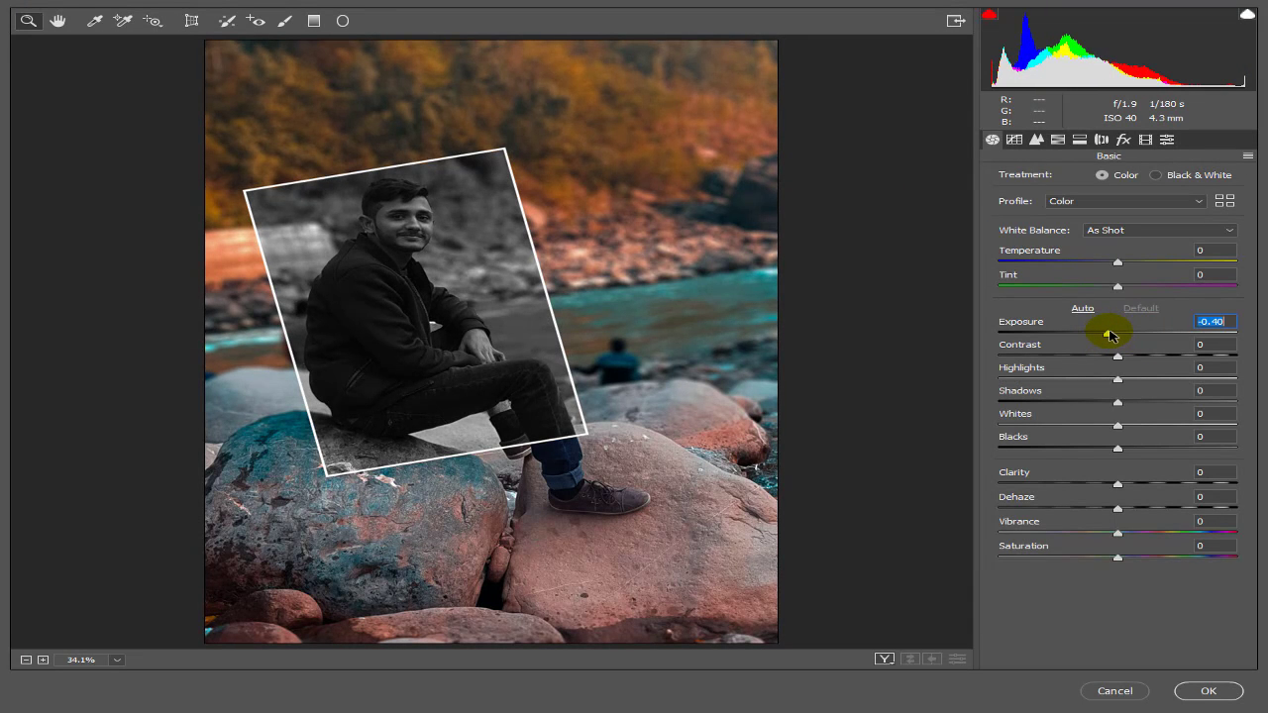
pyautogui.moveTo(1114, 354); pyautogui.dragTo(1118, 361)
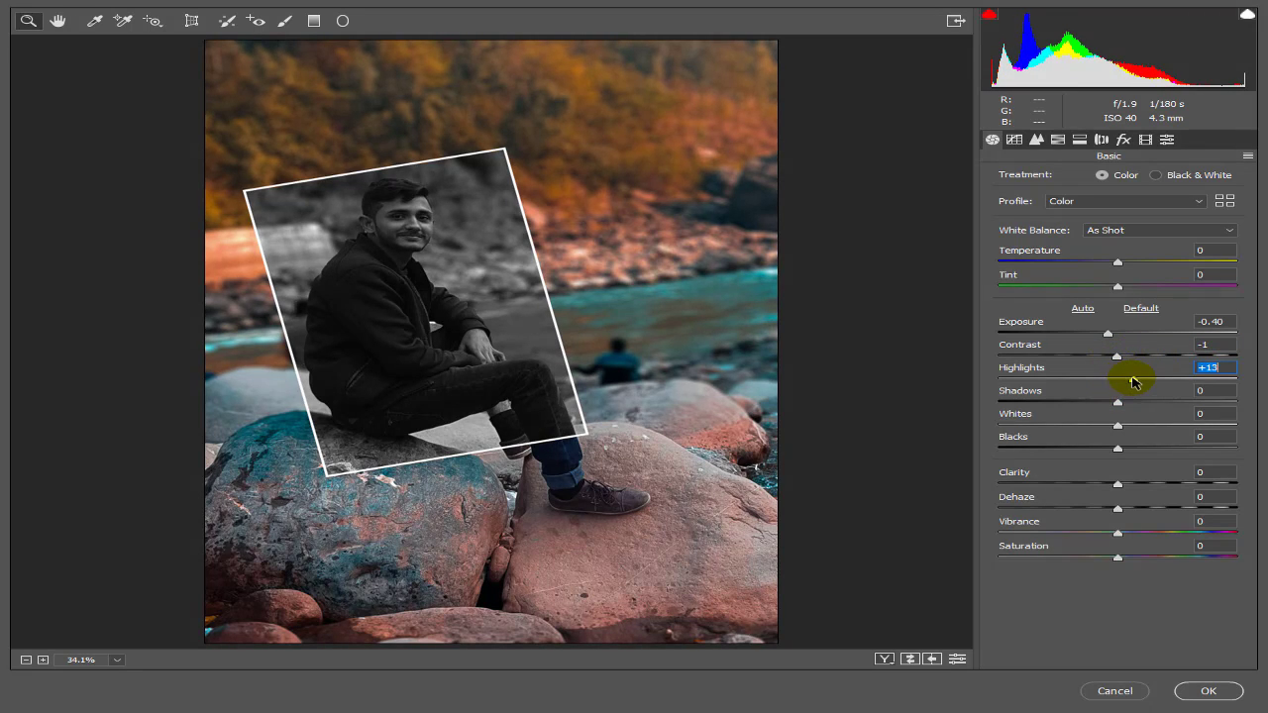
pyautogui.moveTo(1135, 384)
pyautogui.mouseDown()
pyautogui.moveTo(1099, 404)
pyautogui.moveTo(1113, 405)
pyautogui.mouseUp()
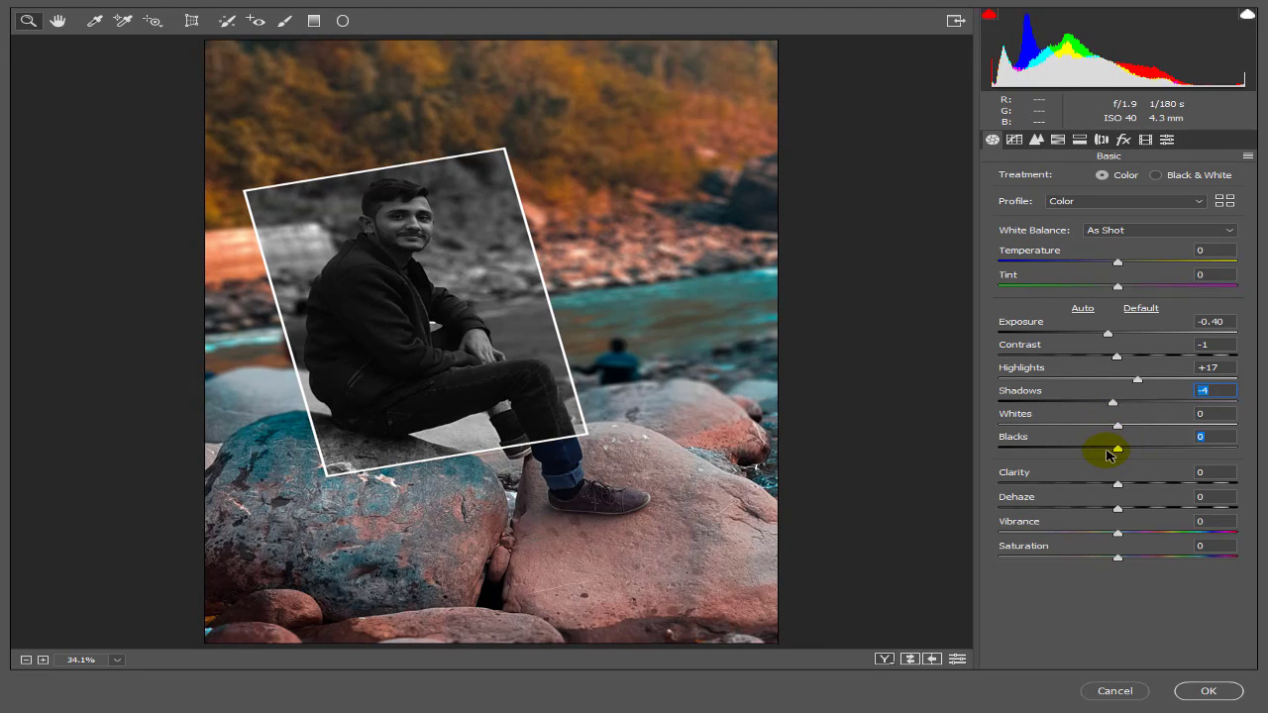
pyautogui.moveTo(1110, 455)
pyautogui.mouseDown()
pyautogui.moveTo(1098, 459)
pyautogui.moveTo(1129, 488)
pyautogui.mouseUp()
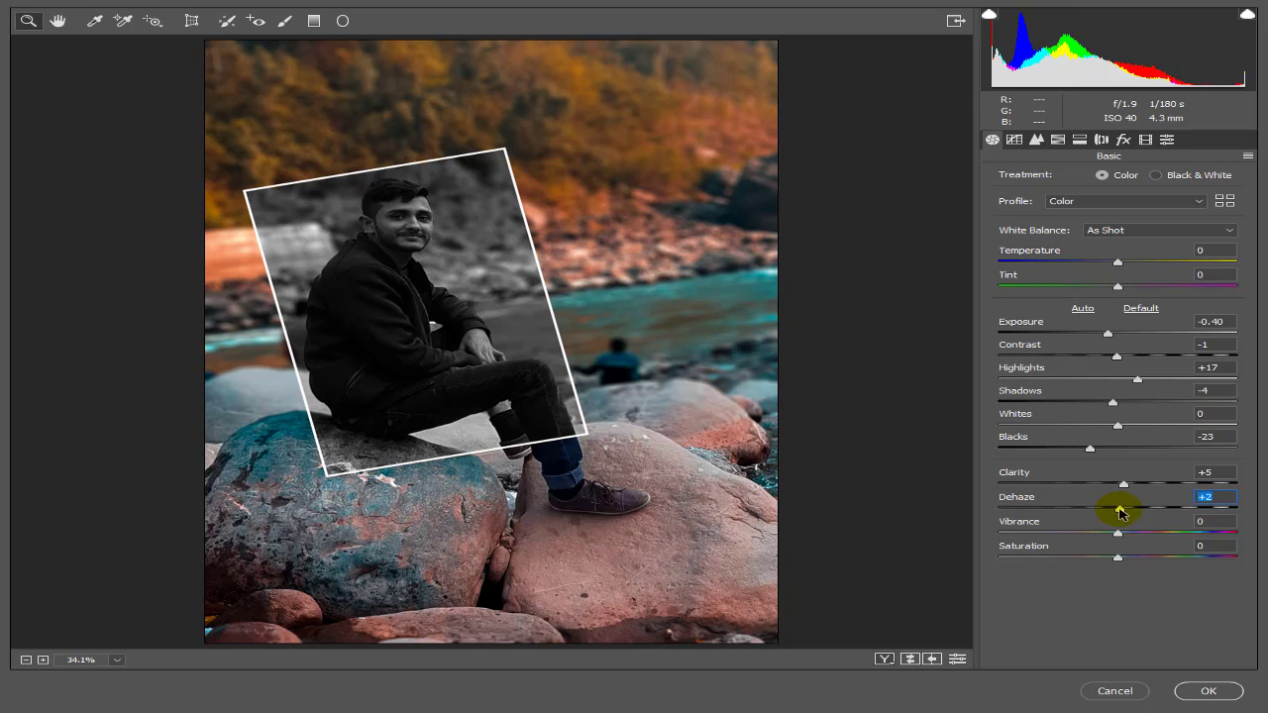
# Add a -84 lens vignette at midpoint 65 and apply the Camera Raw changes.
pyautogui.click(1126, 140)
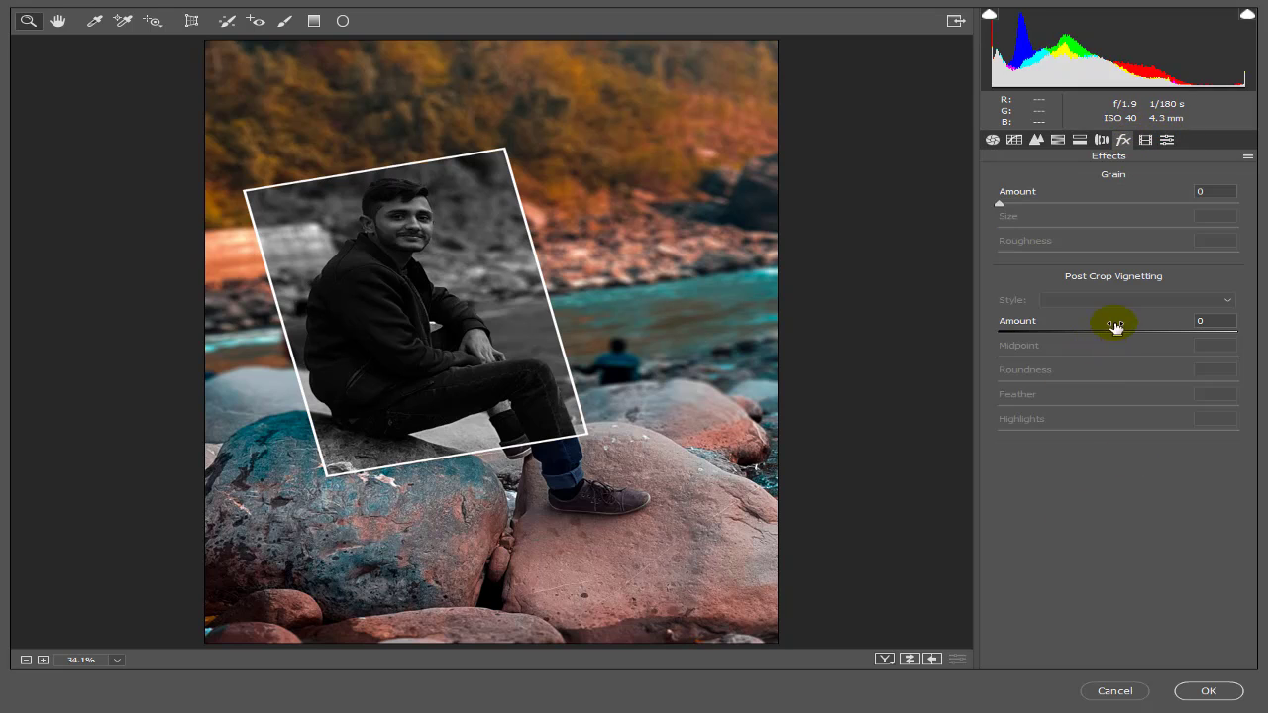
pyautogui.click(1101, 140)
pyautogui.moveTo(1117, 421)
pyautogui.mouseDown()
pyautogui.moveTo(997, 426)
pyautogui.moveTo(1025, 424)
pyautogui.mouseUp()
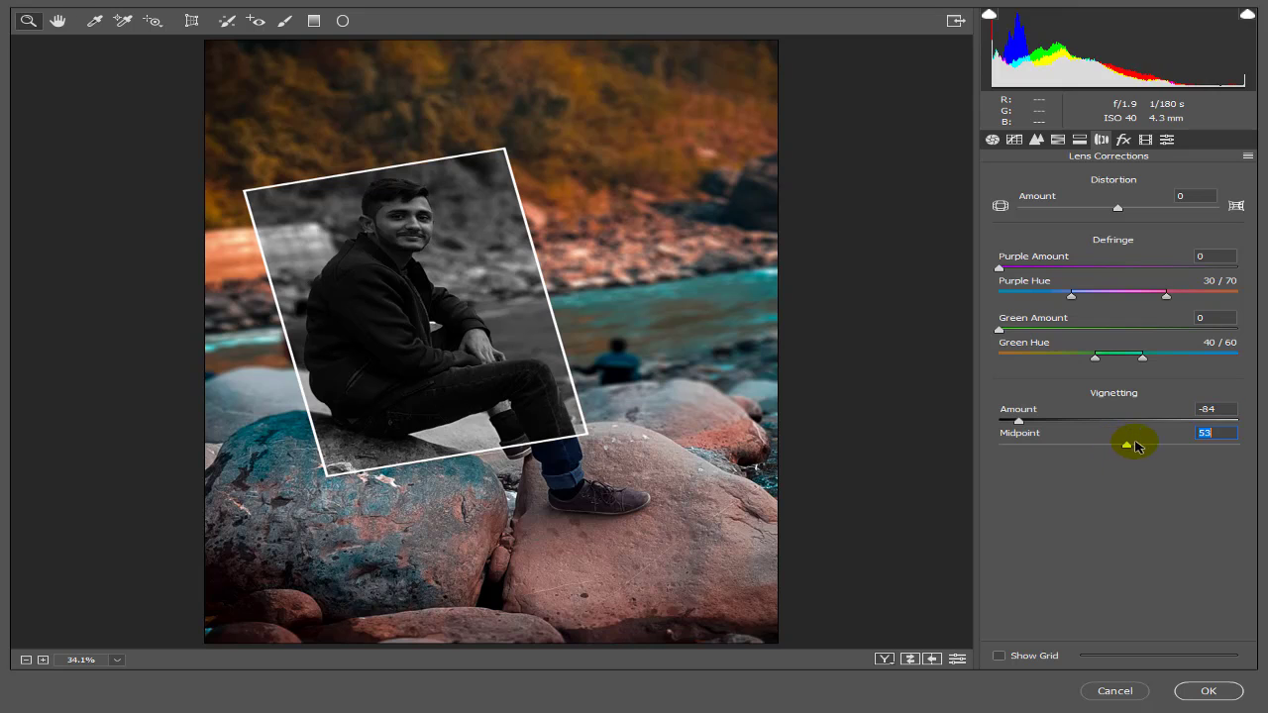
pyautogui.click(1210, 690)
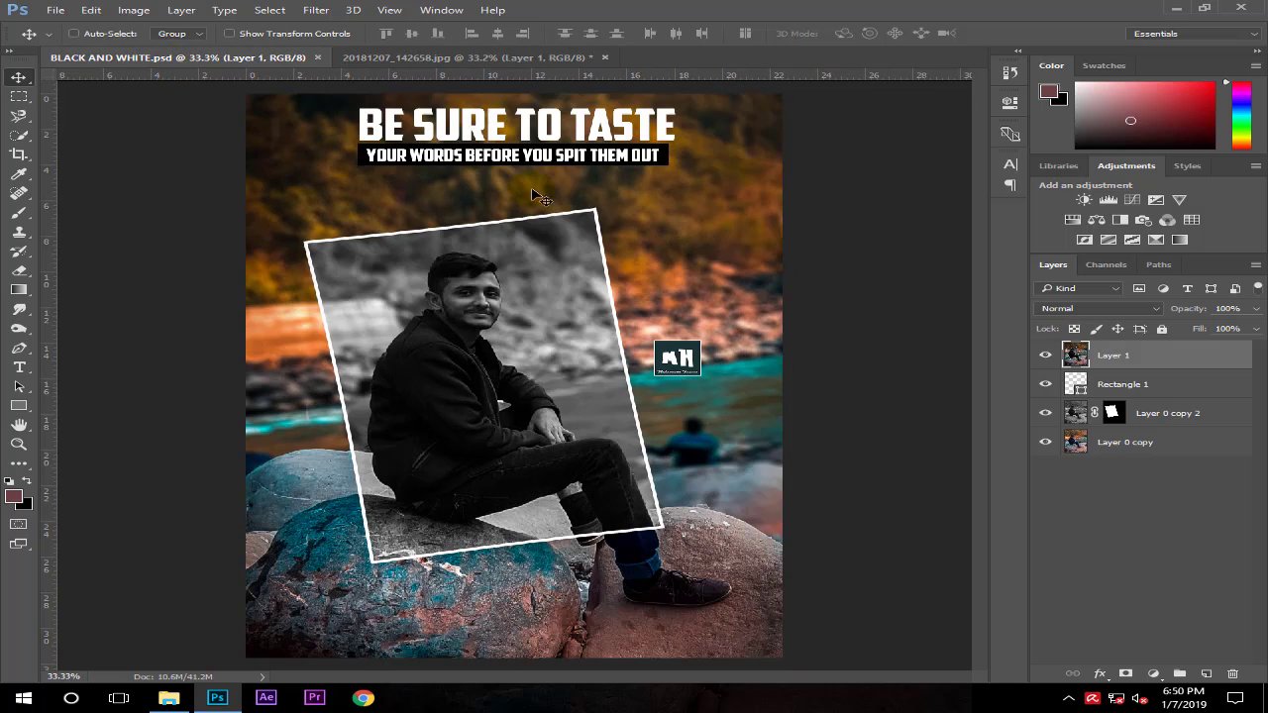
# Drag the 'BE SURE TO TASTE' text layer from BLACK AND WHITE.psd into the riverside photo.
pyautogui.moveTo(1106, 394); pyautogui.dragTo(1161, 416)
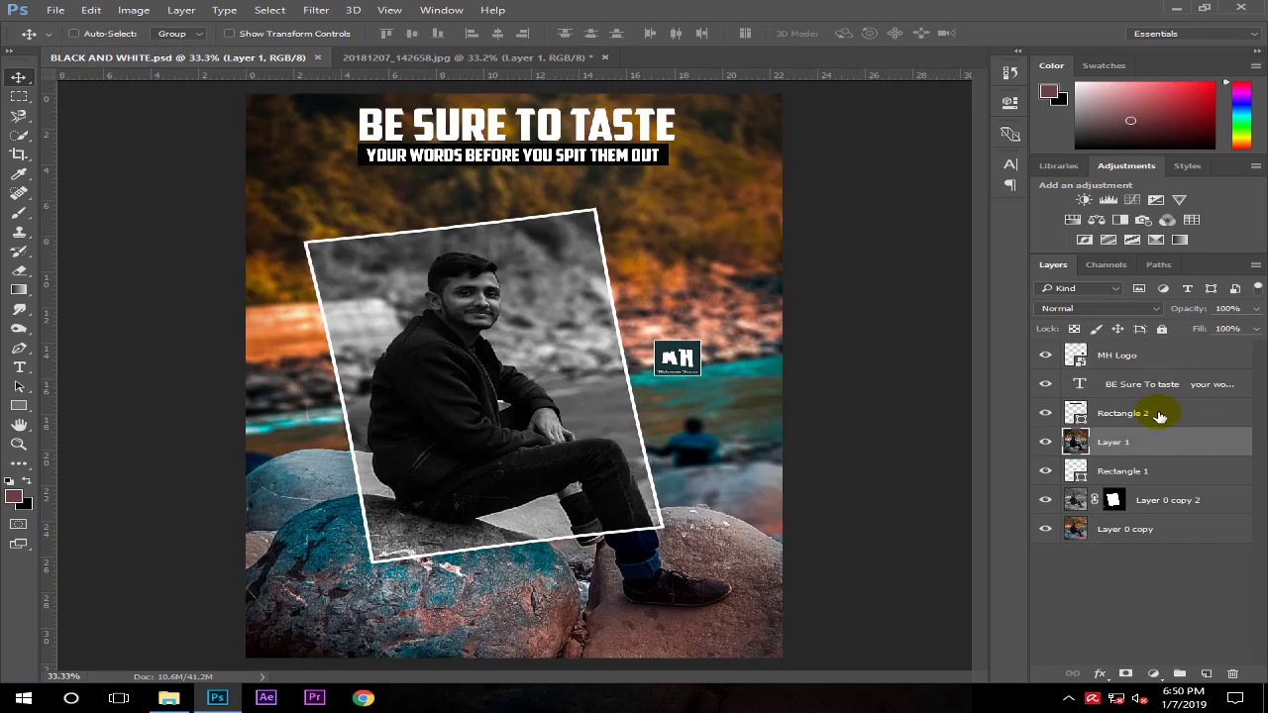
pyautogui.click(1155, 389)
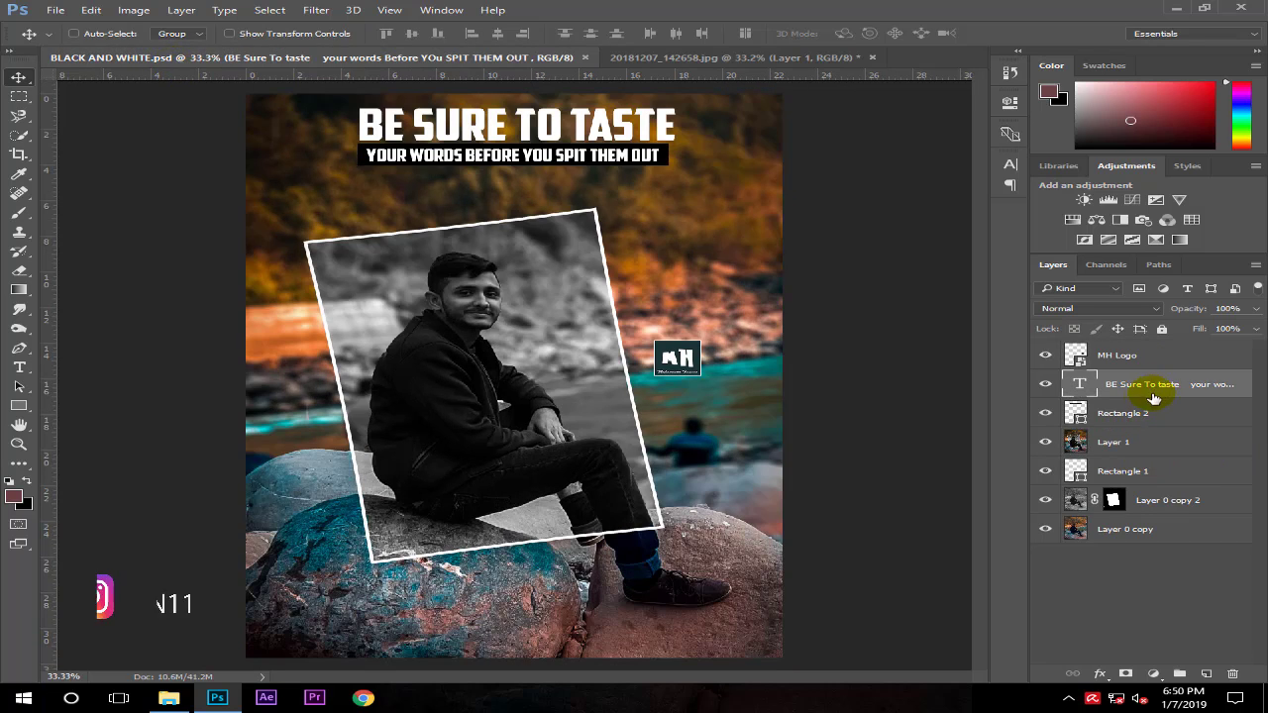
pyautogui.moveTo(516, 139)
pyautogui.mouseDown()
pyautogui.moveTo(601, 99)
pyautogui.moveTo(466, 128)
pyautogui.moveTo(487, 126)
pyautogui.mouseUp()
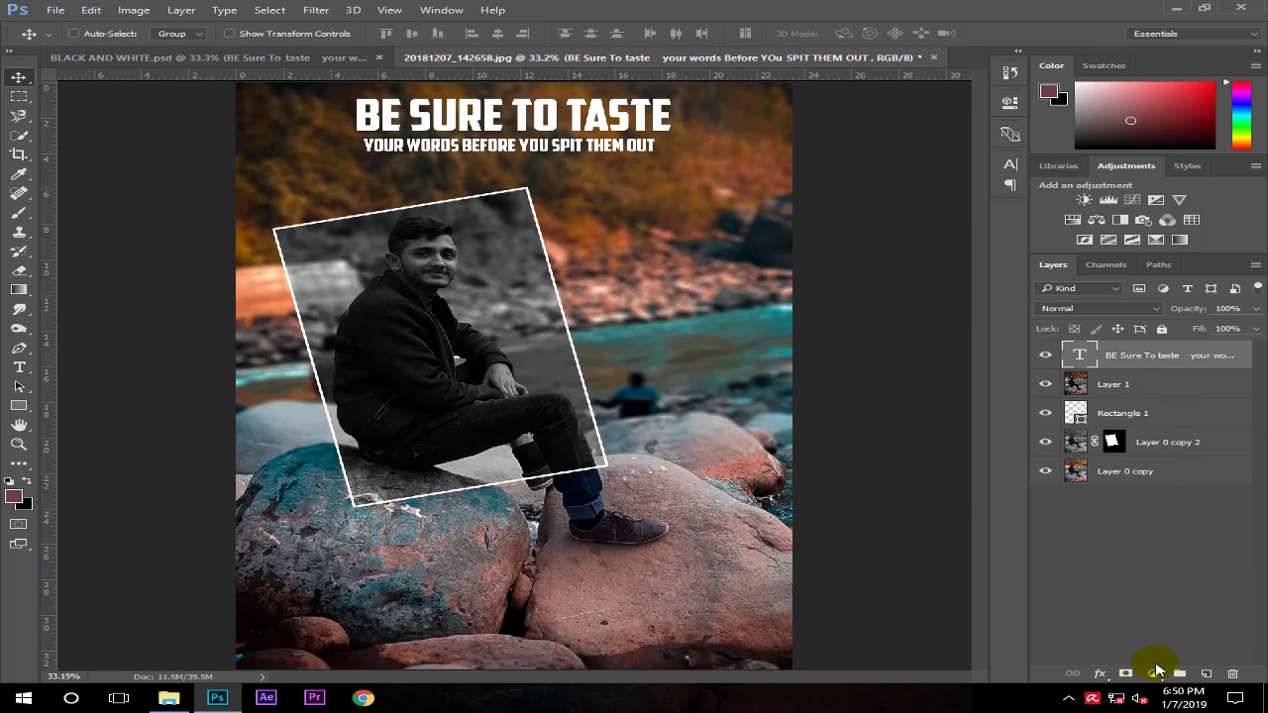
# Zoom in on the headline and draw a rectangle covering the subtitle line.
pyautogui.click(18, 405)
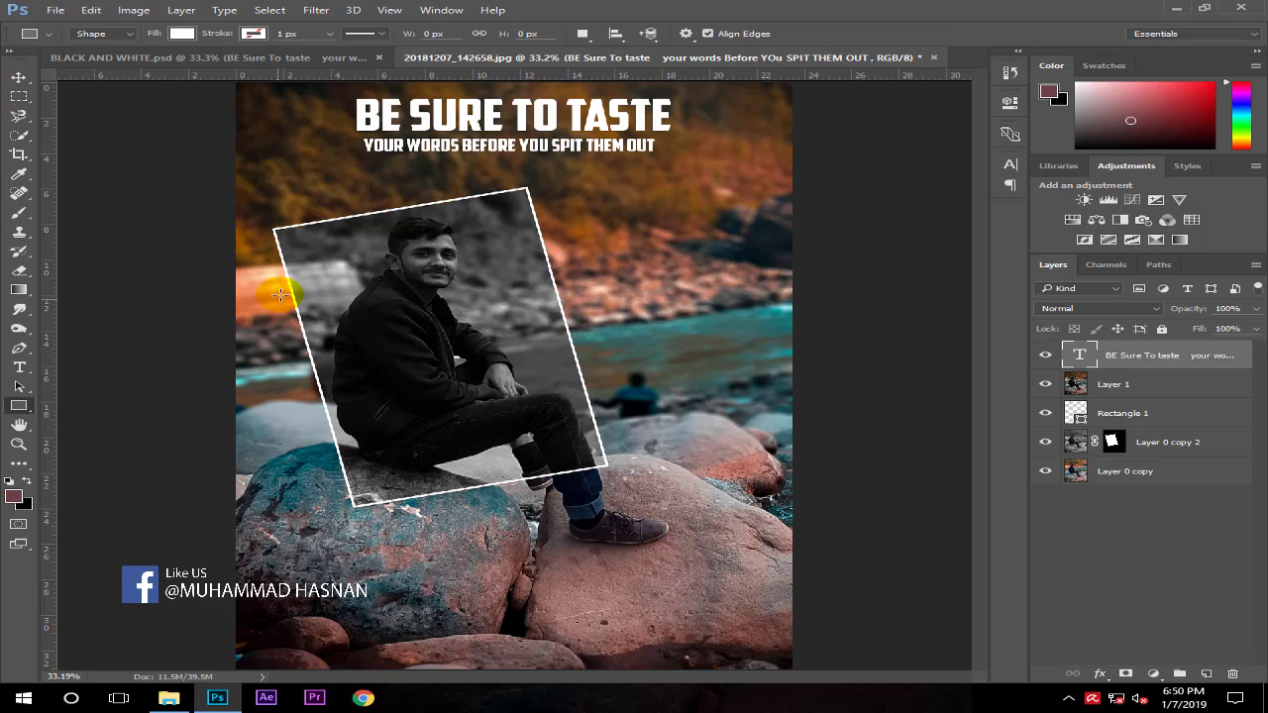
pyautogui.hotkey('ctrl', '+')
pyautogui.scroll(3, 297, 148)
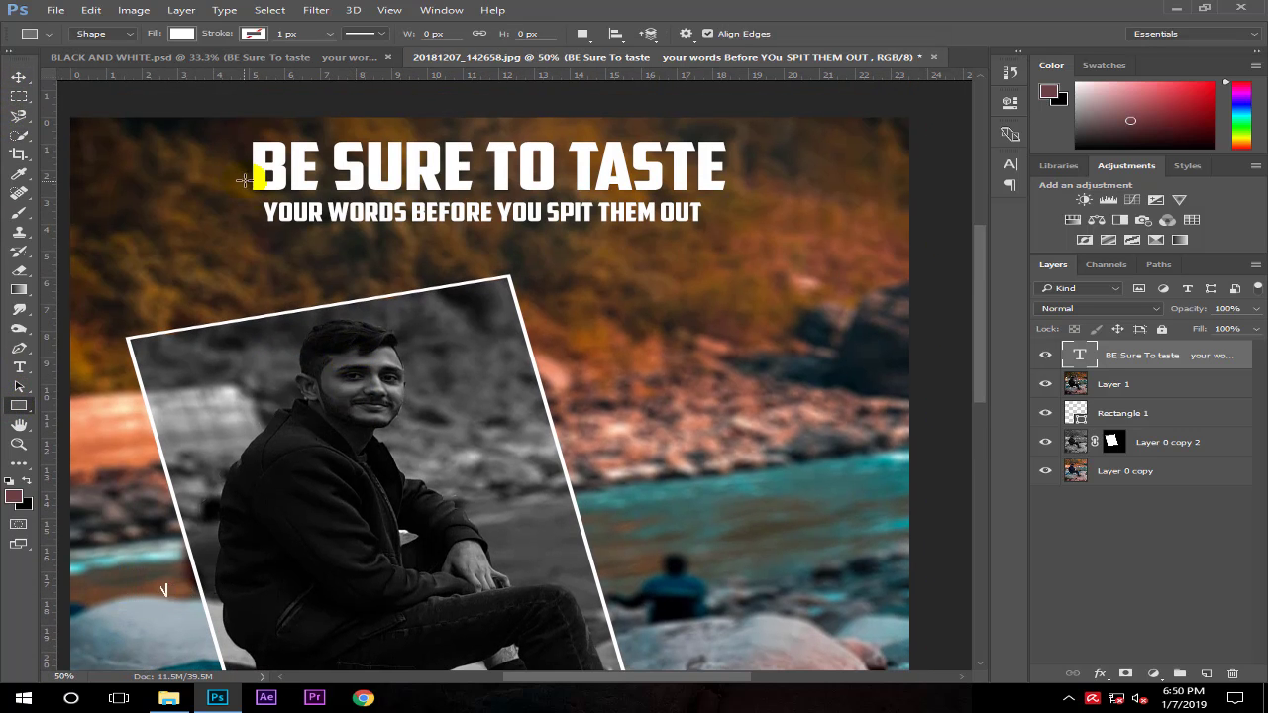
pyautogui.click(181, 33)
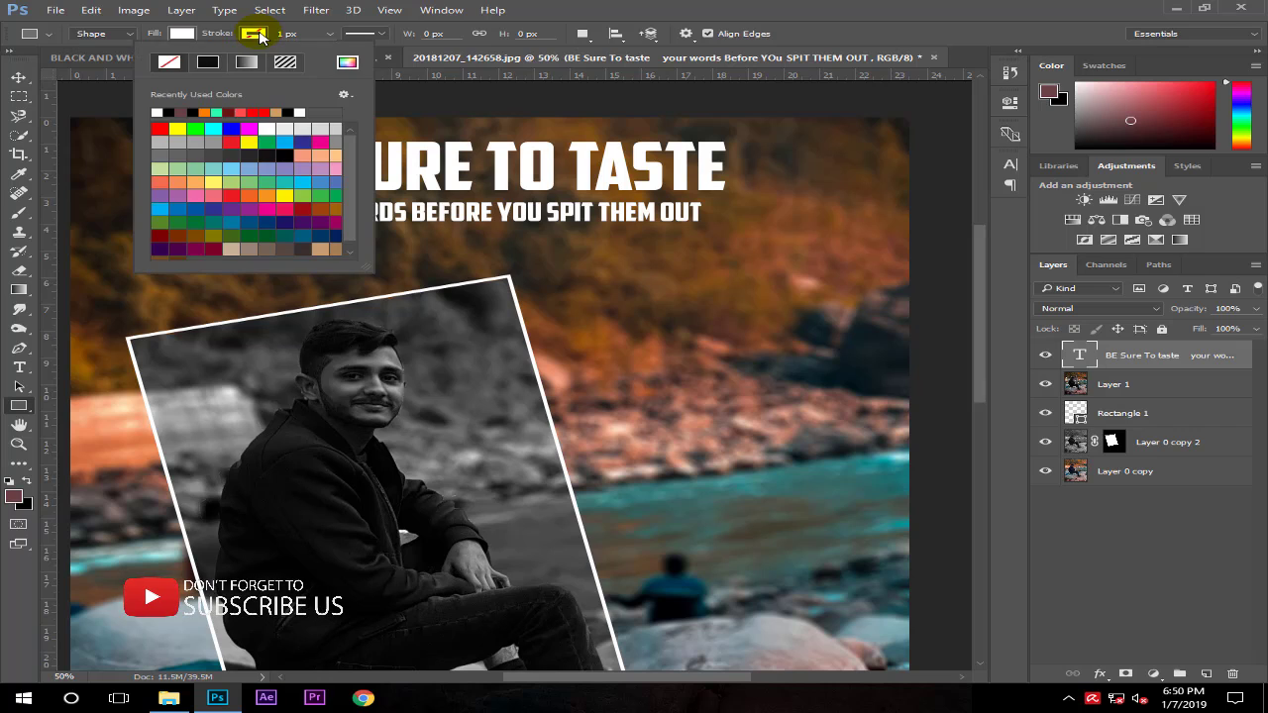
pyautogui.click(181, 33)
pyautogui.click(182, 33)
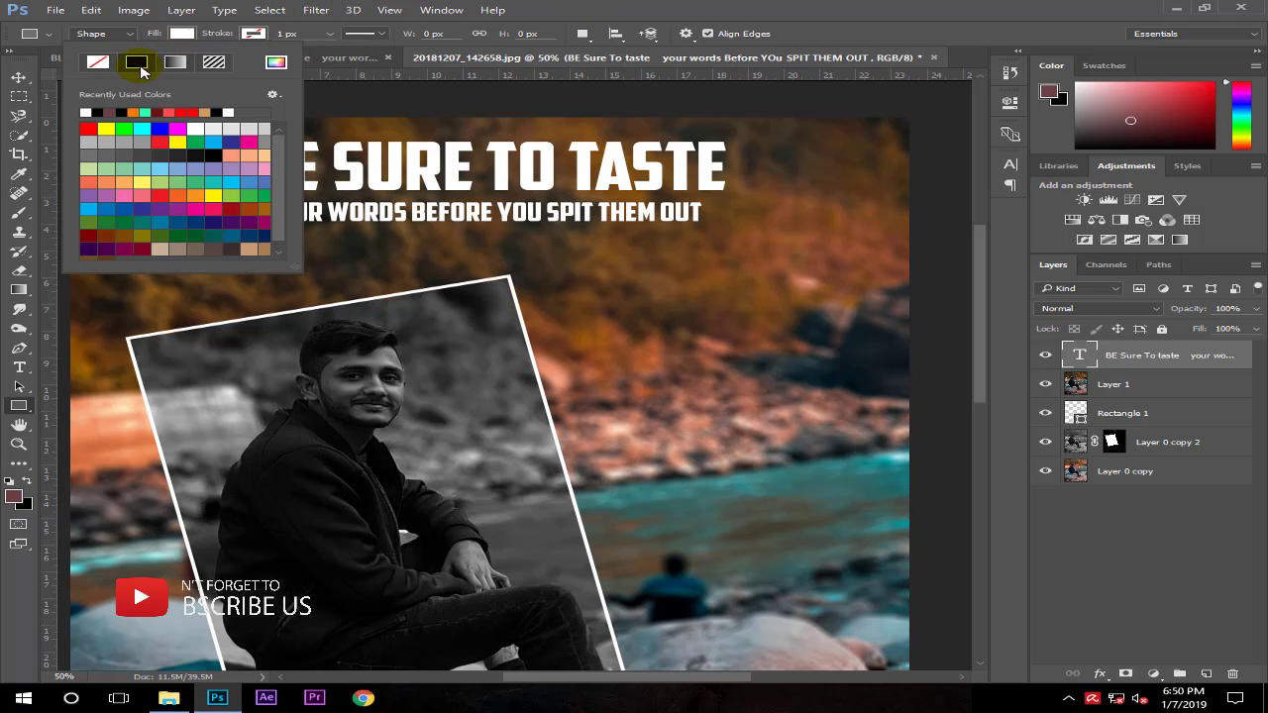
pyautogui.click(309, 214)
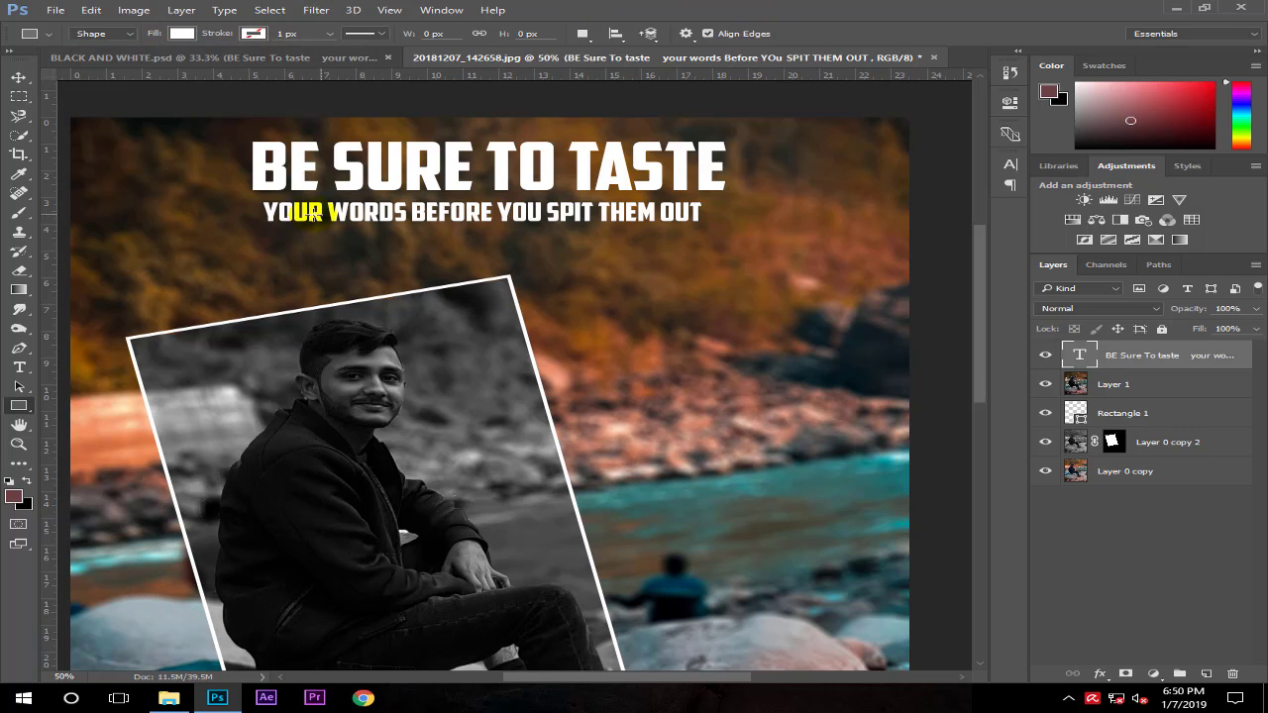
pyautogui.moveTo(258, 200); pyautogui.dragTo(706, 223)
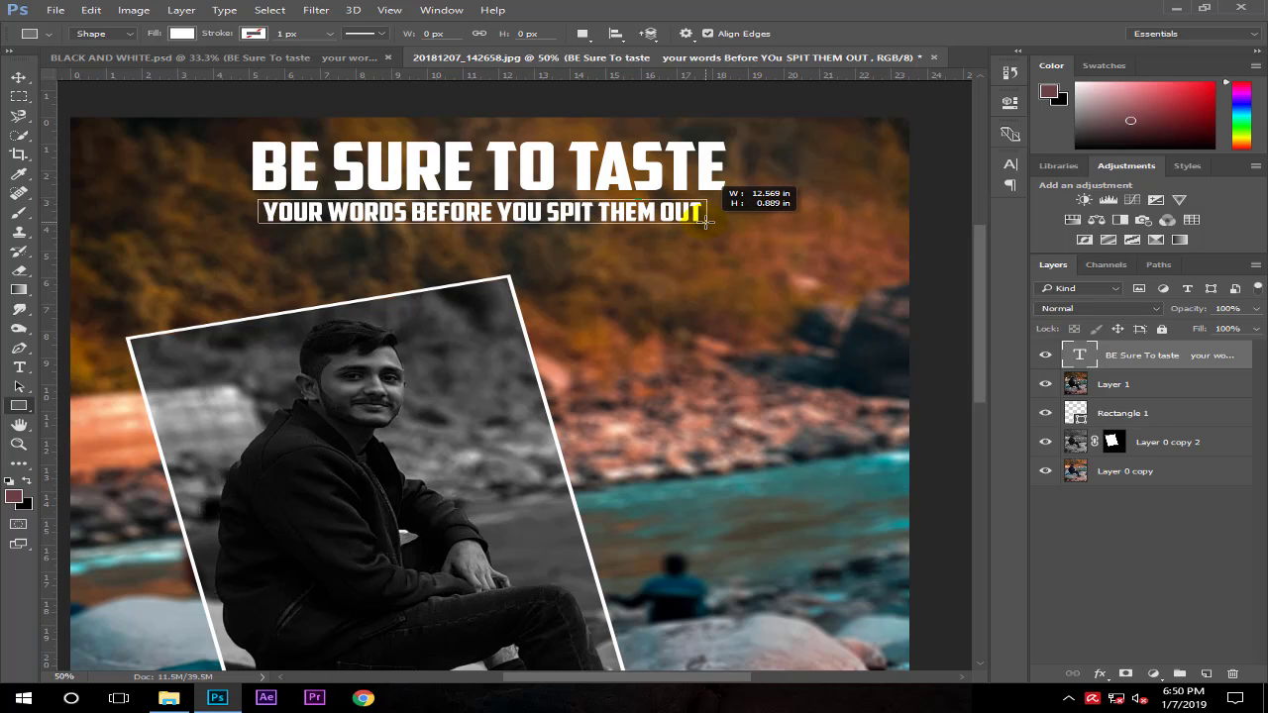
# Fill the rectangle black, place it beneath the subtitle text layer, and make it slightly taller.
pyautogui.click(729, 186)
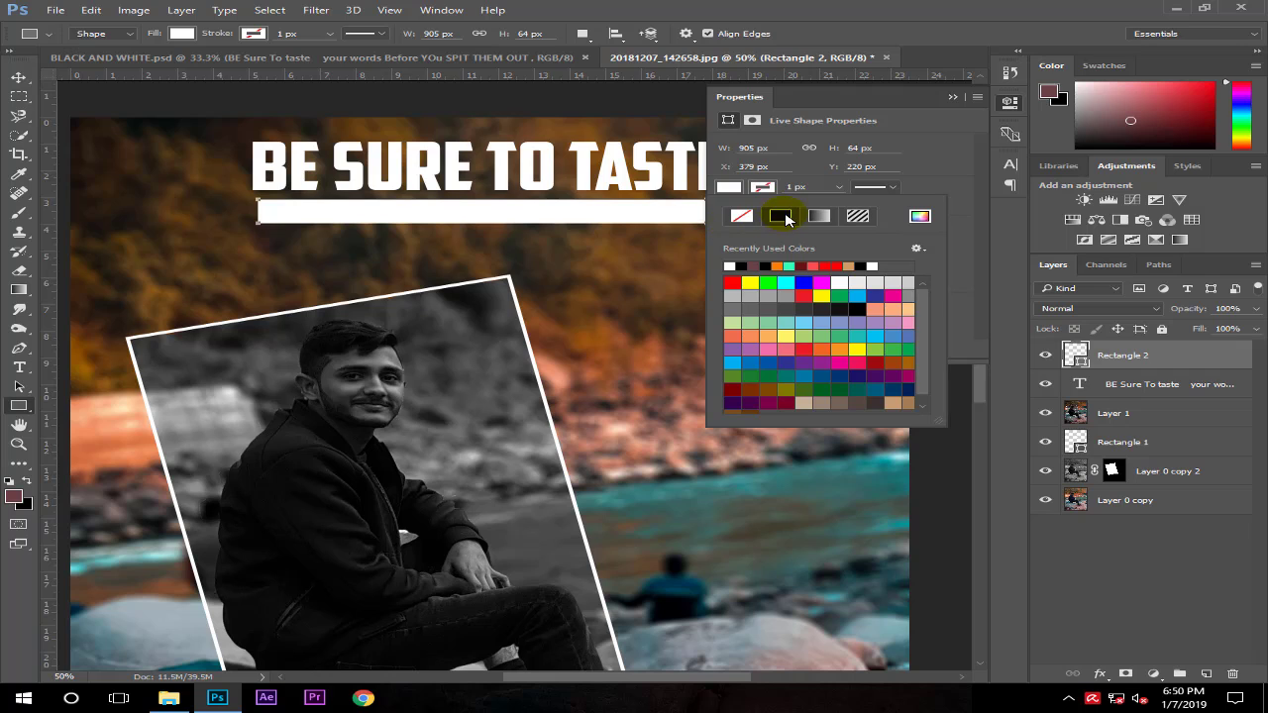
pyautogui.click(741, 265)
pyautogui.click(950, 98)
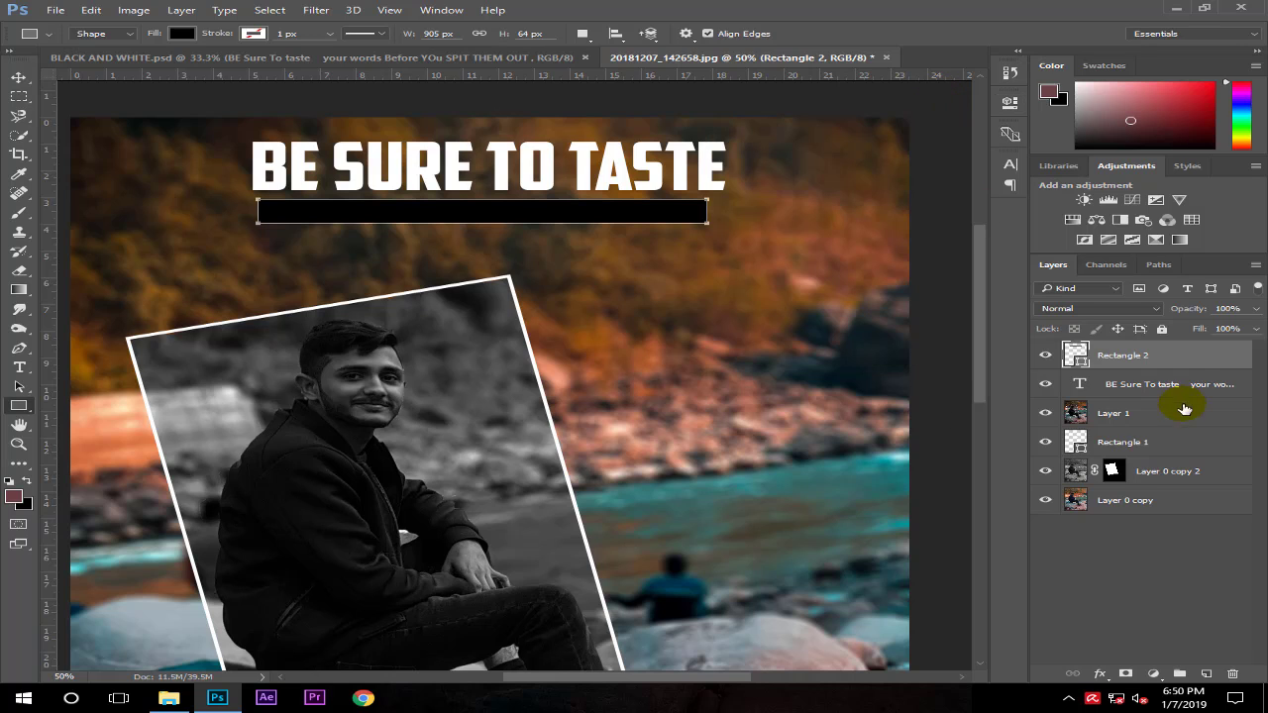
pyautogui.moveTo(1155, 356); pyautogui.dragTo(1162, 397)
pyautogui.click(19, 80)
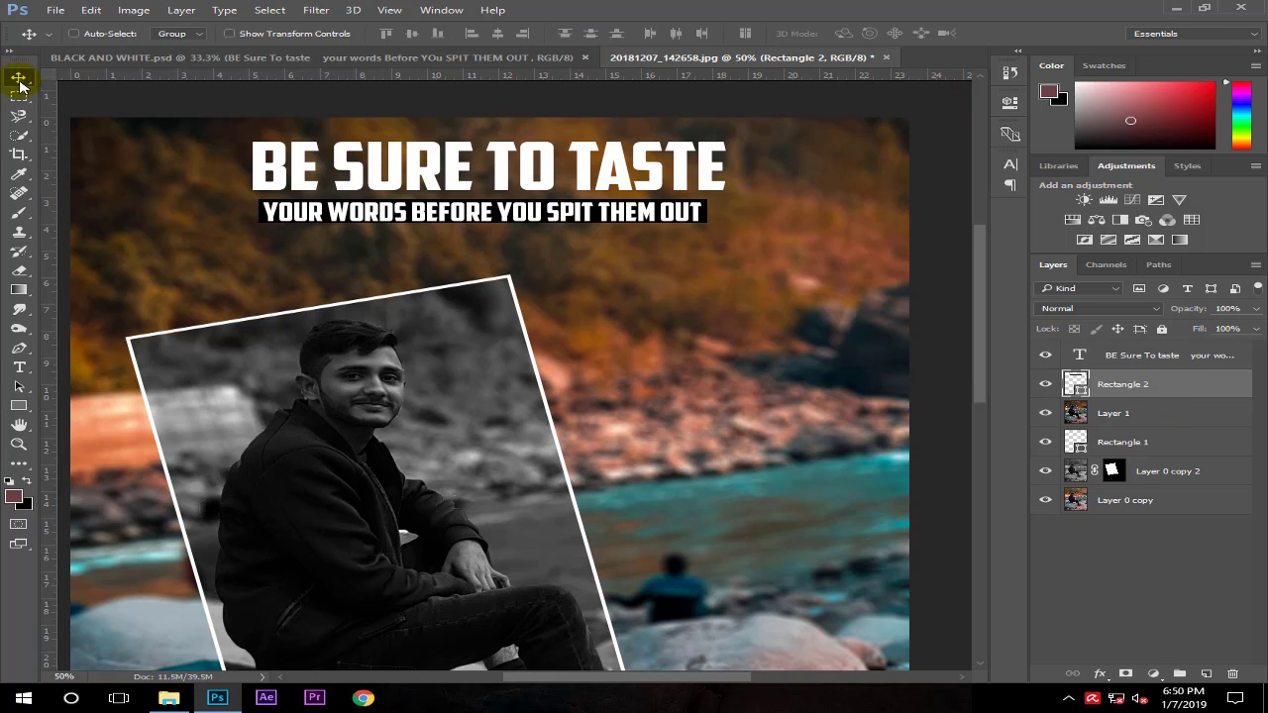
pyautogui.hotkey('ctrl', 't')
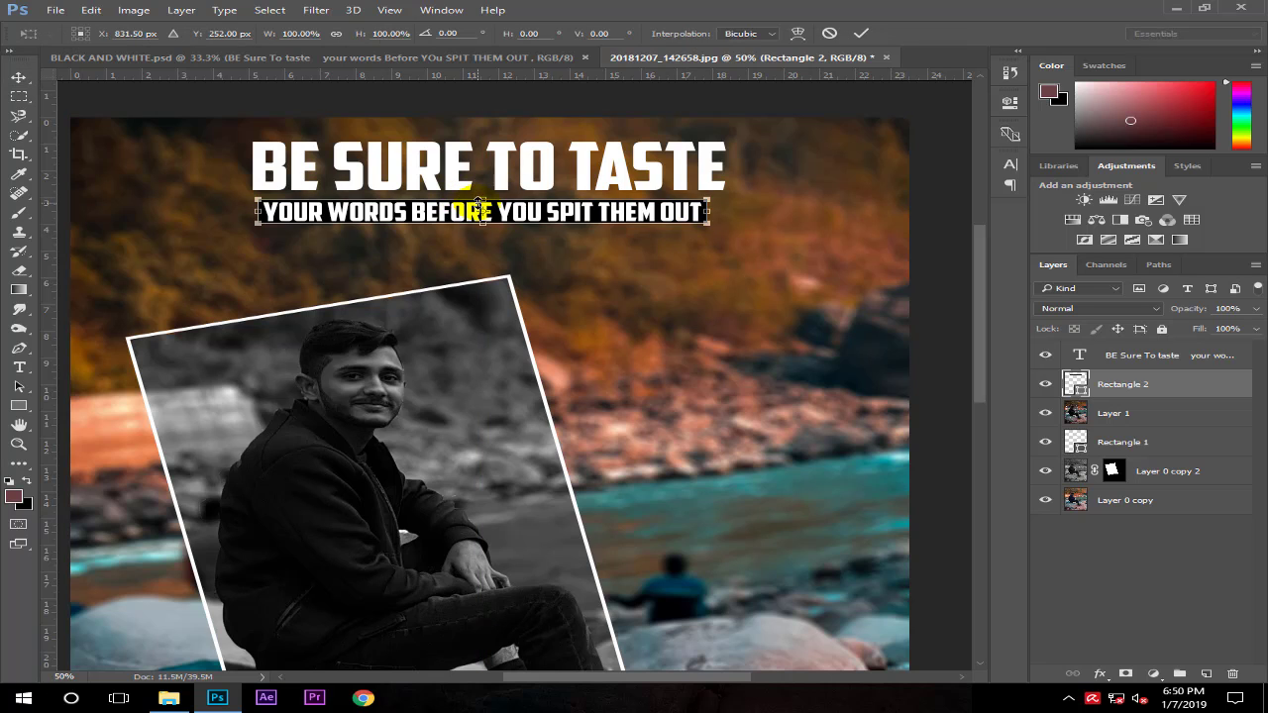
pyautogui.moveTo(482, 199); pyautogui.dragTo(482, 197)
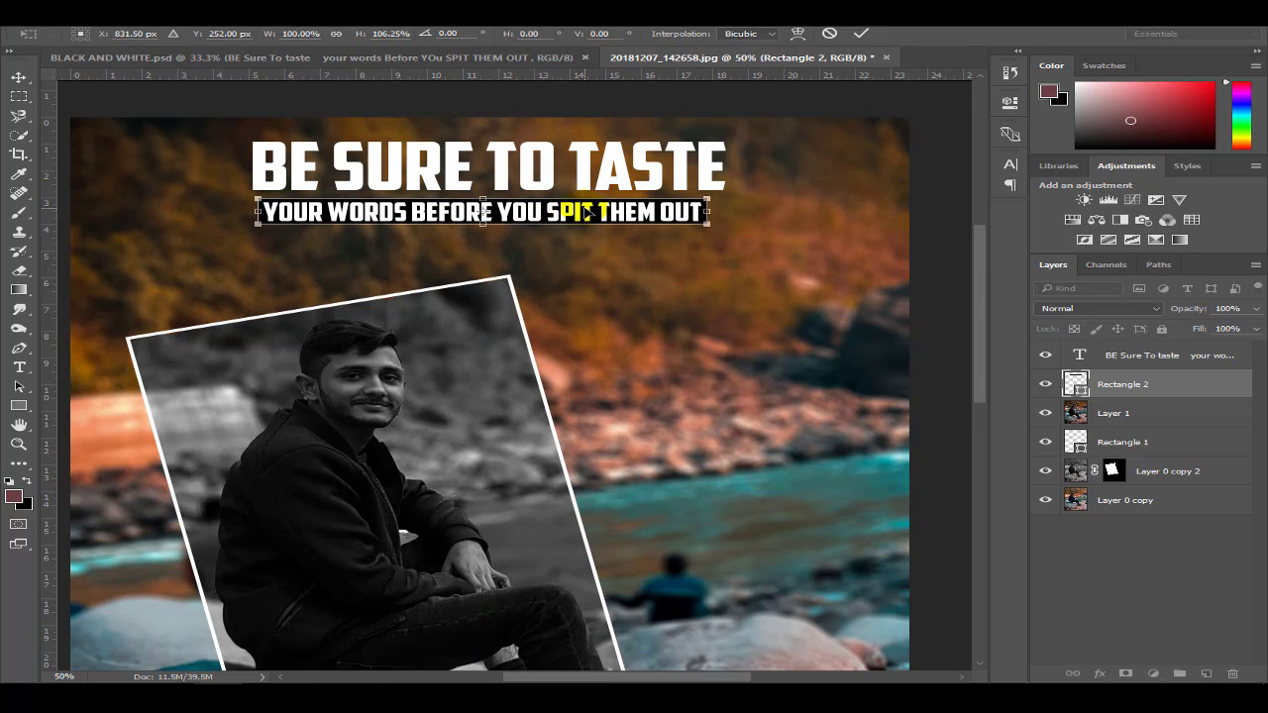